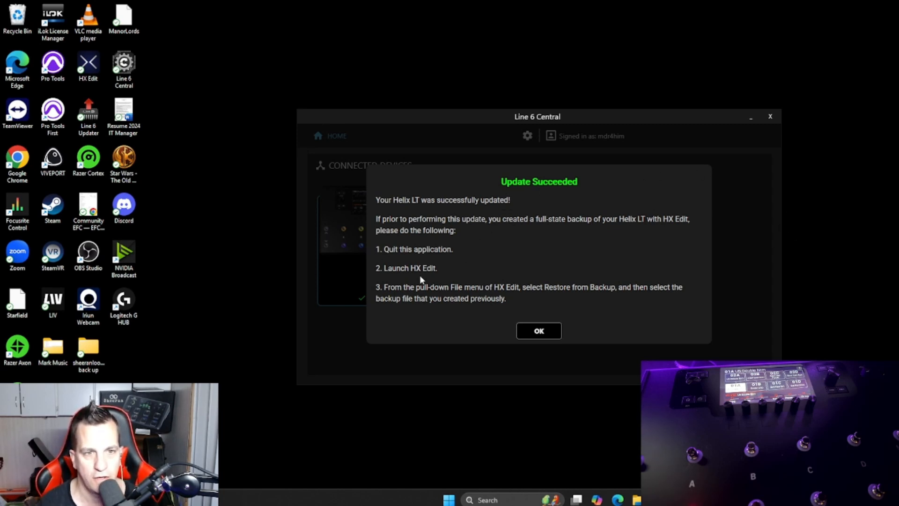
Step: Dismiss the update message, close Line 6 Central, and open HX Edit in a maximized window
click(540, 331)
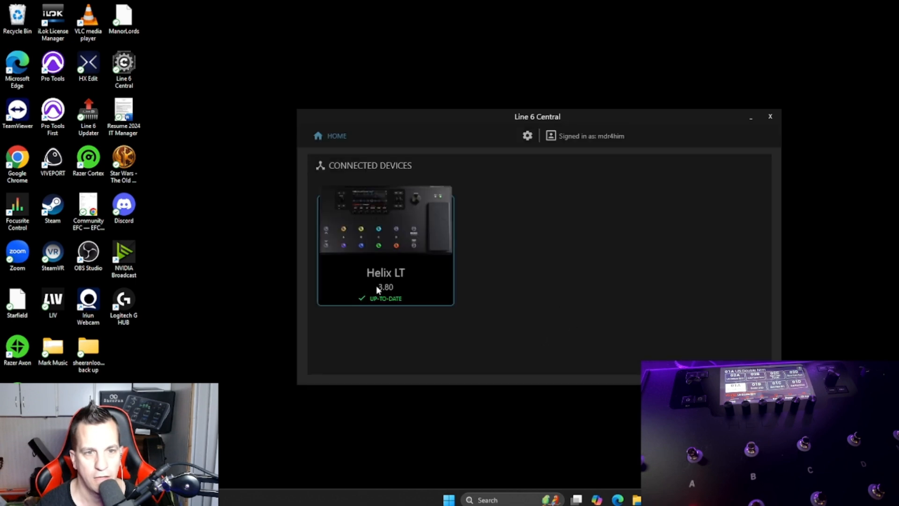
click(770, 116)
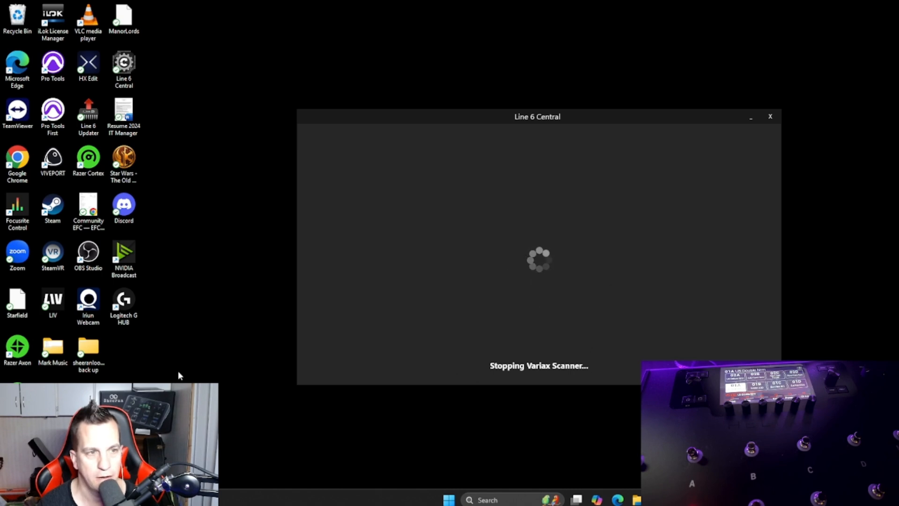
double_click(86, 79)
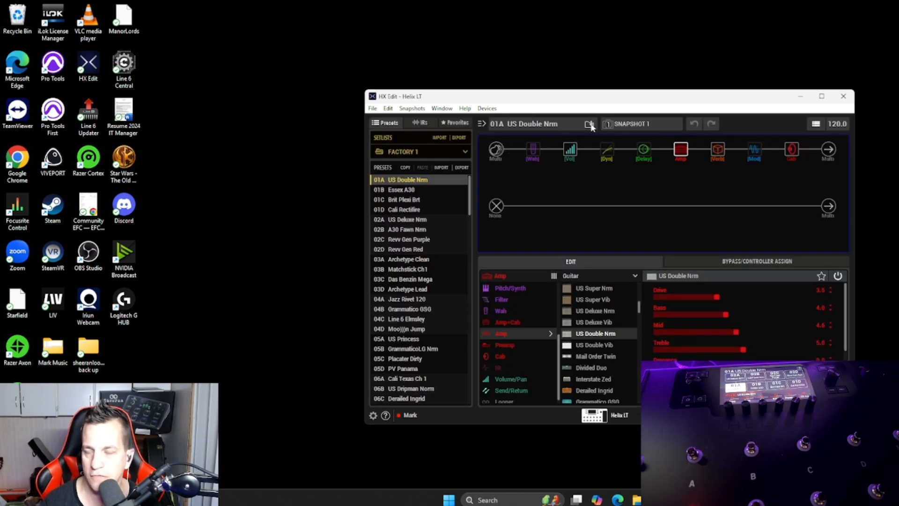
click(821, 96)
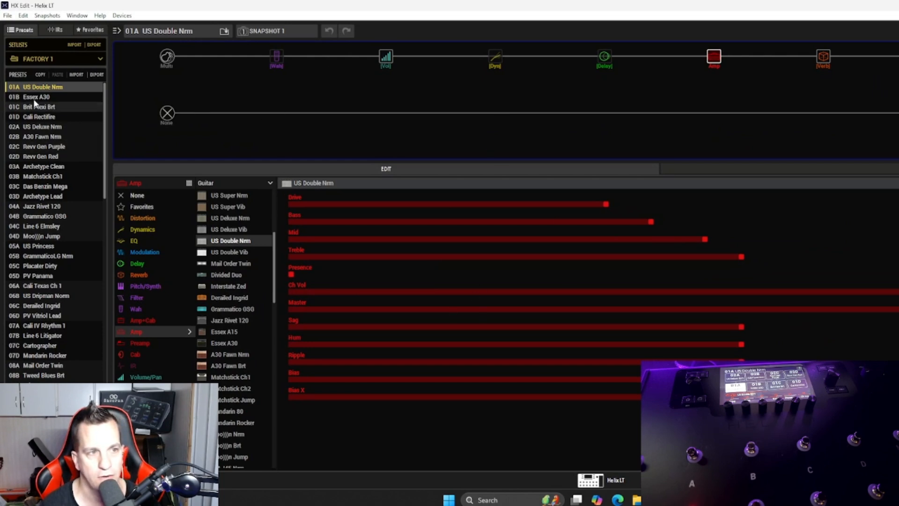
Step: Switch to the USER 1 setlist and load its preset 01A
click(51, 59)
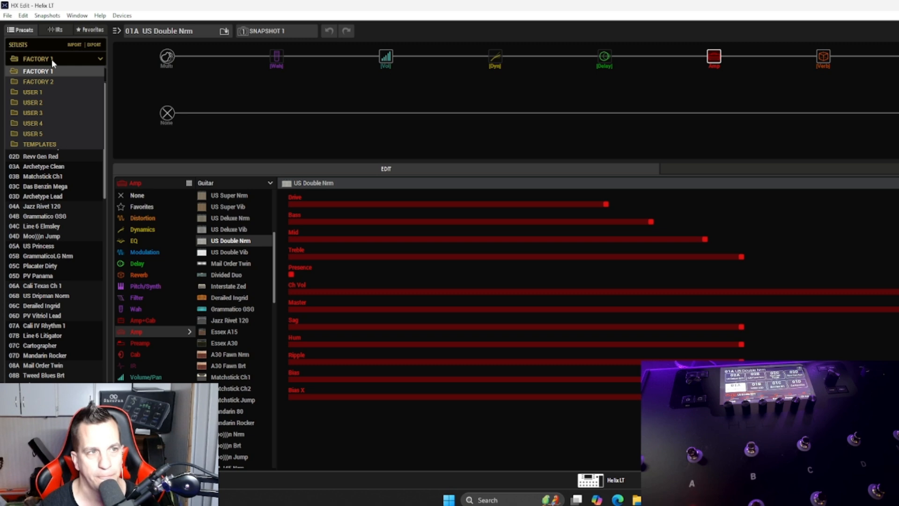
click(44, 94)
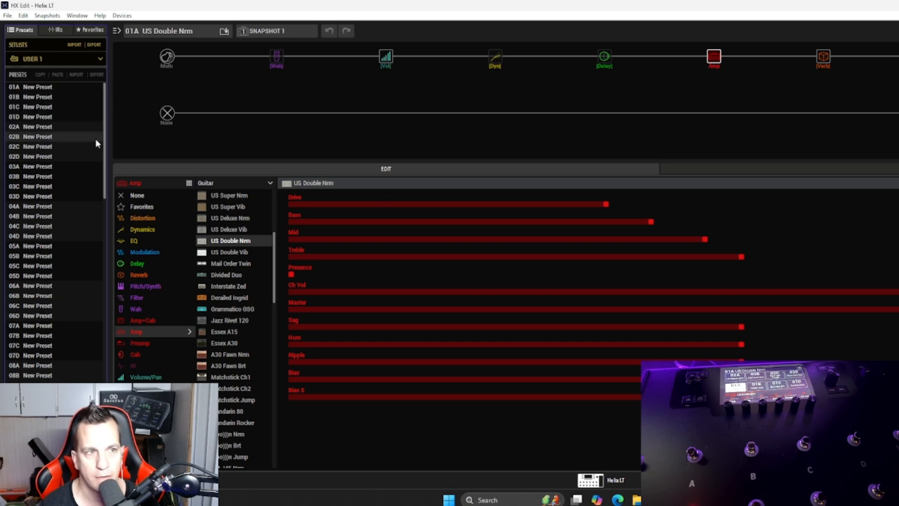
click(55, 89)
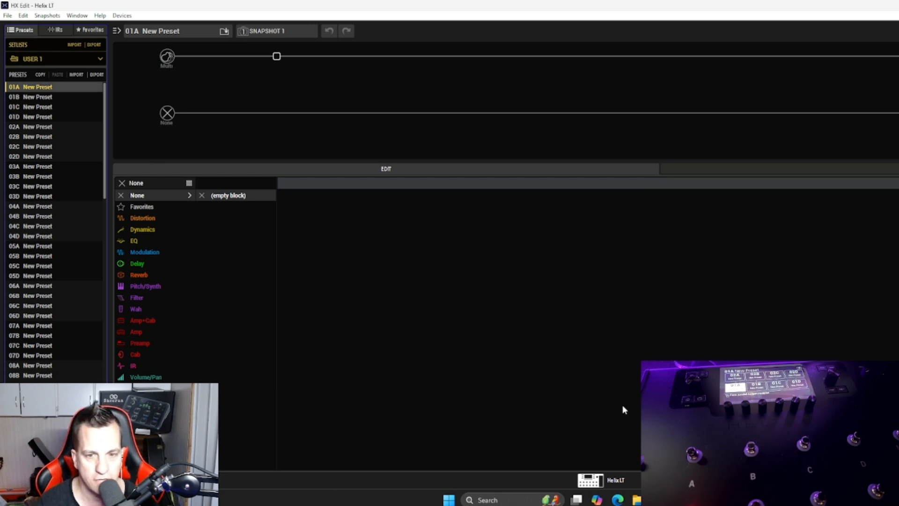
Step: Show the favorites list in HX Edit and open the Helix drive folder Favorites (Effects) in File Explorer
mouse_move(637, 501)
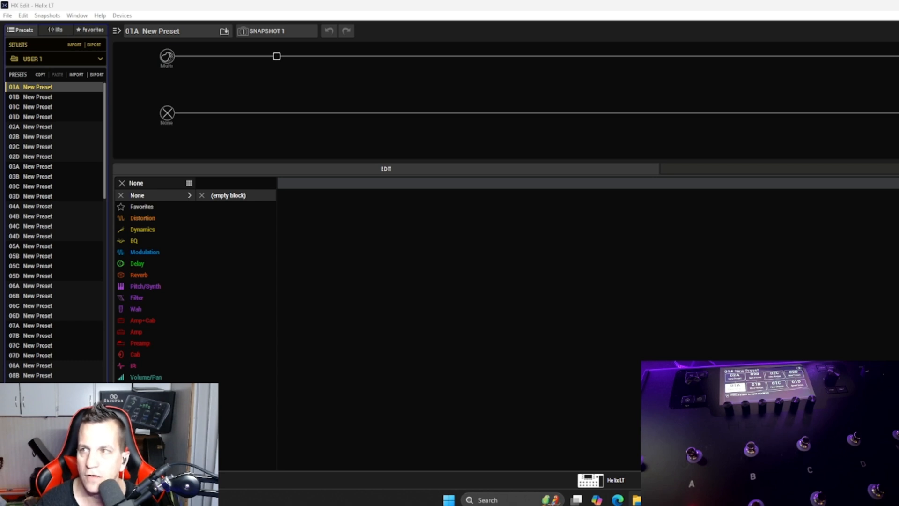
drag(898, 171, 626, 108)
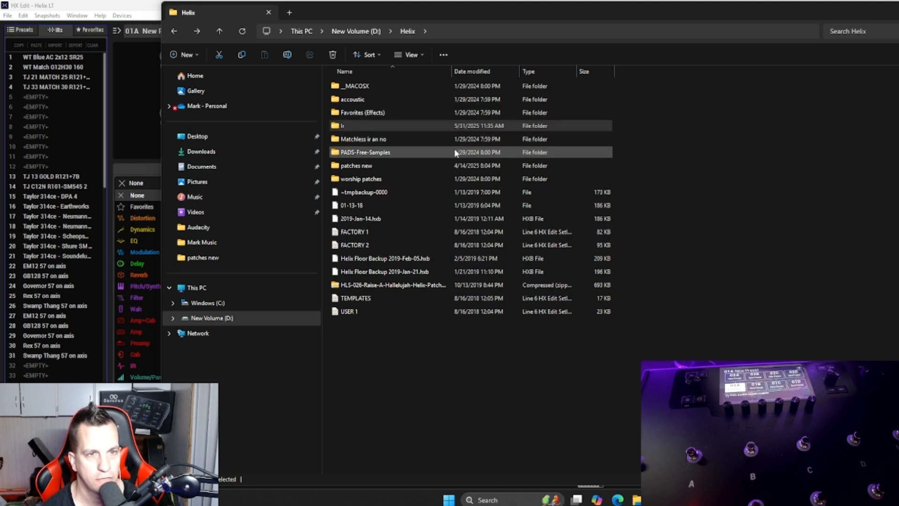
click(85, 31)
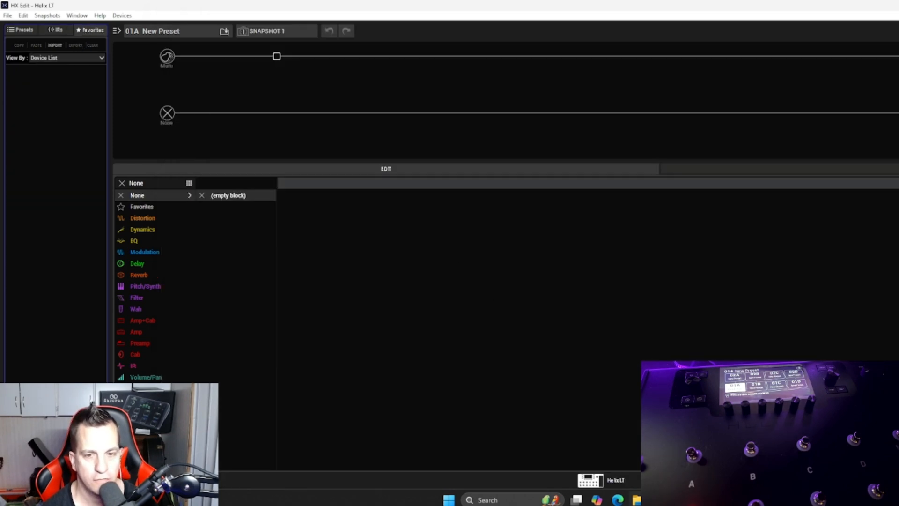
key(alt+Tab)
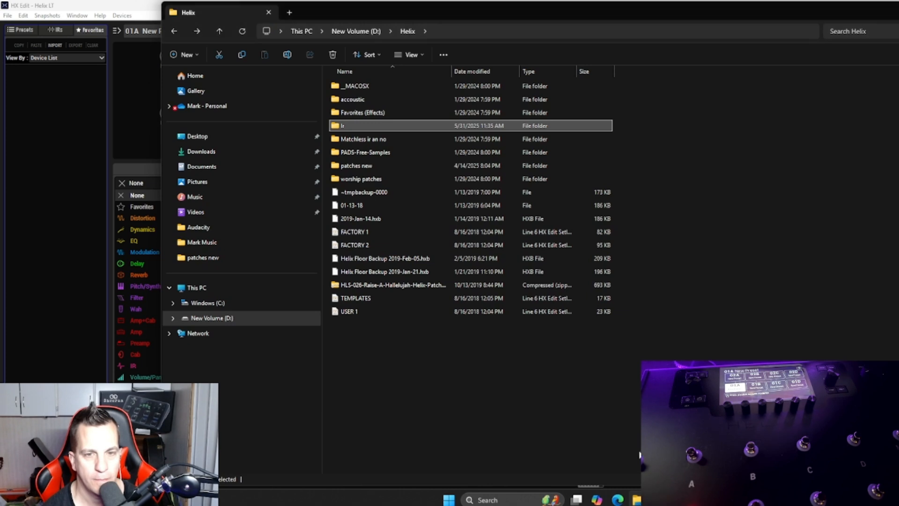
double_click(396, 117)
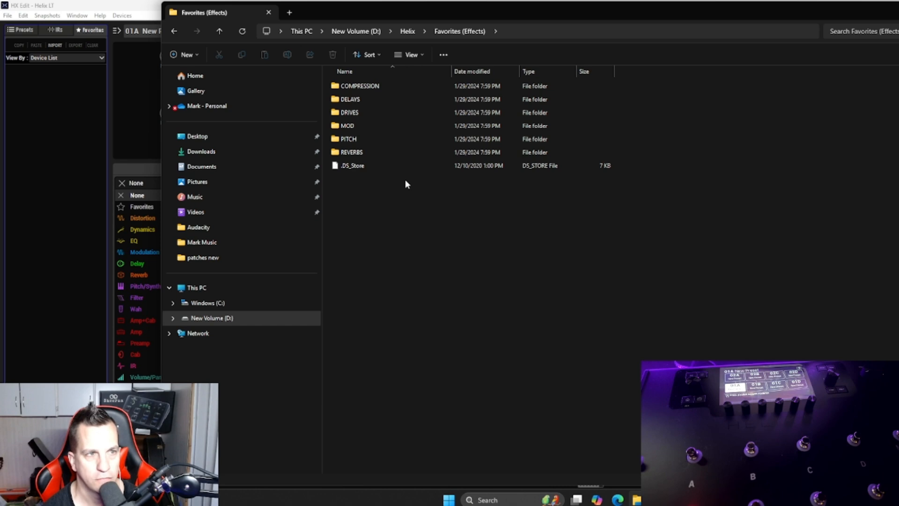
Step: Start a favorites import in HX Edit and browse to Helix > Favorites (Effects) on drive D:
click(55, 45)
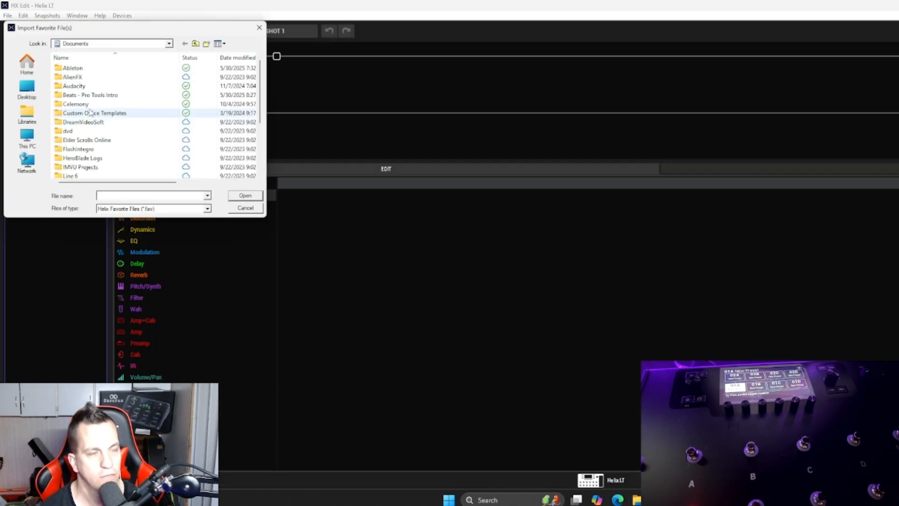
scroll(85, 131, down, 3)
click(16, 137)
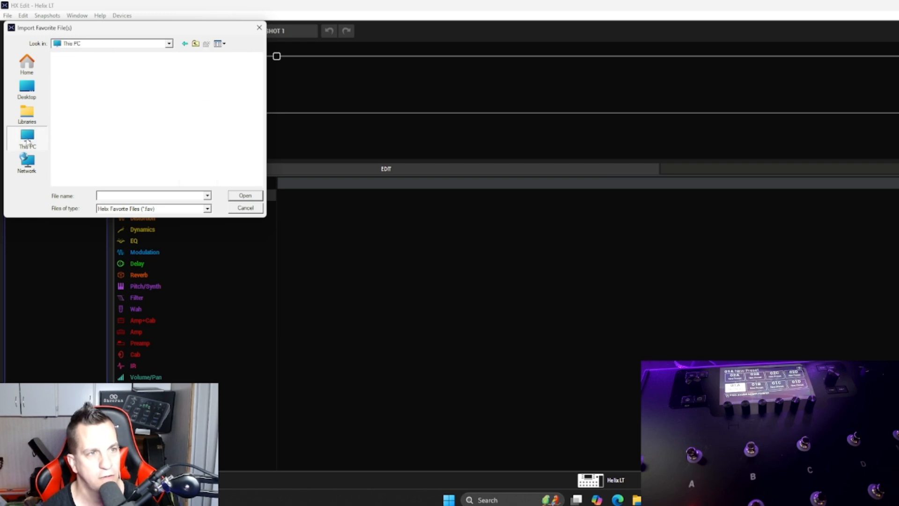
double_click(115, 101)
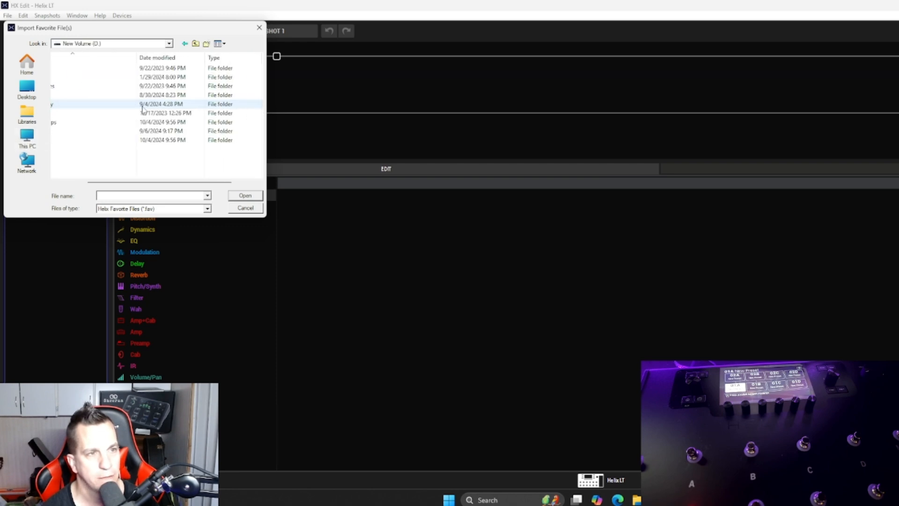
double_click(70, 77)
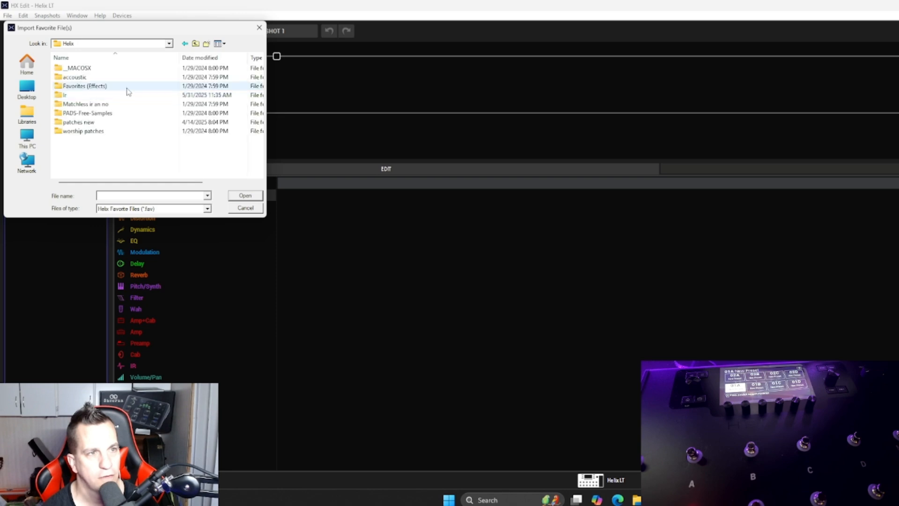
double_click(98, 86)
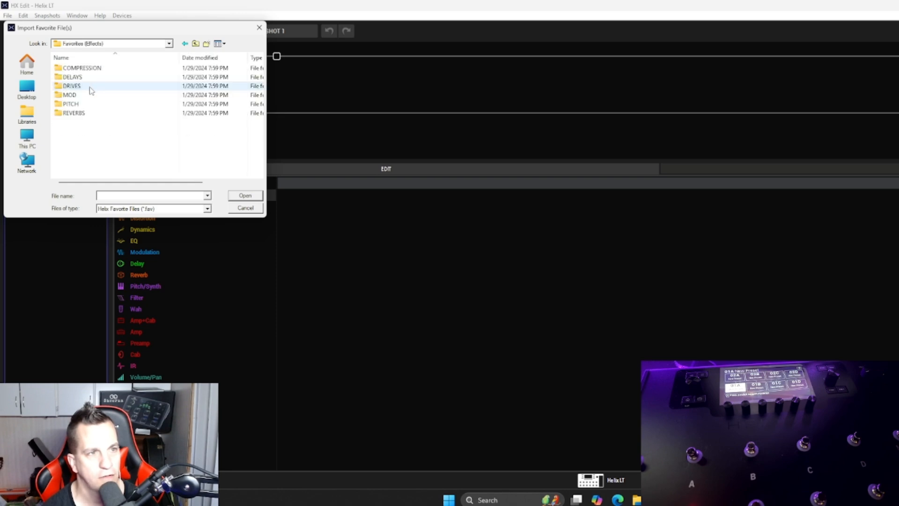
Step: Import Glitz Cloud.fav and Plate Basic.fav from the REVERBS folder into the favorites
click(83, 112)
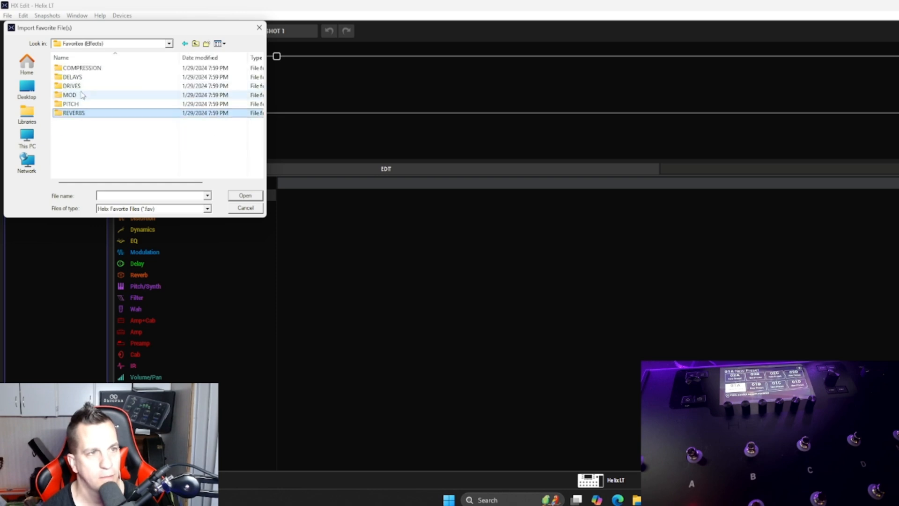
shift+click(84, 68)
click(241, 197)
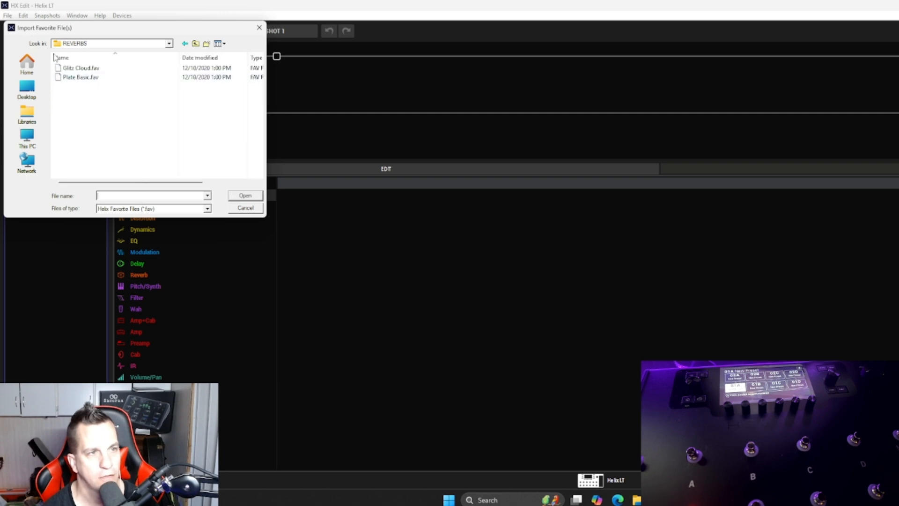
click(77, 77)
shift+click(77, 68)
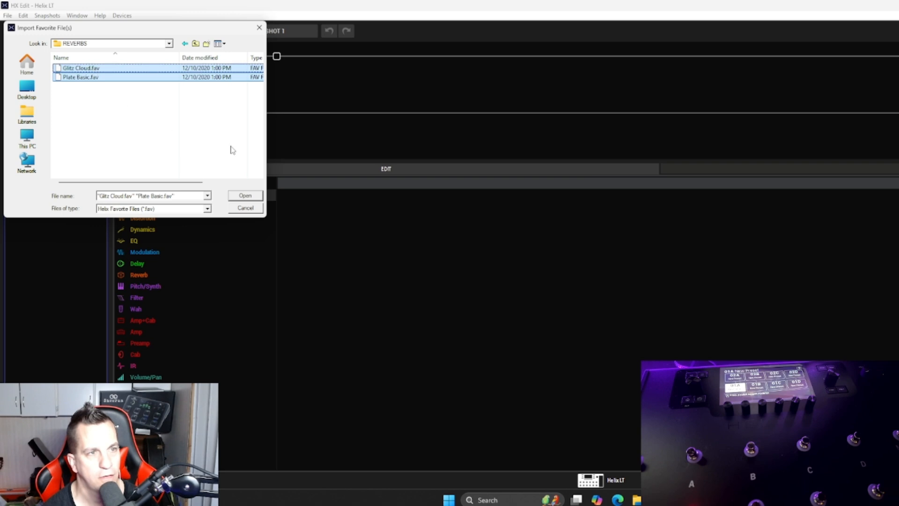
click(245, 195)
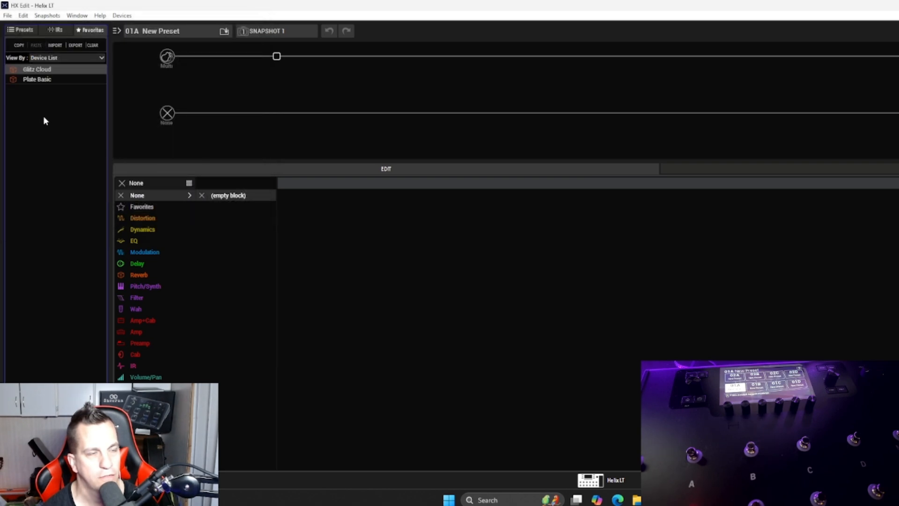
click(59, 47)
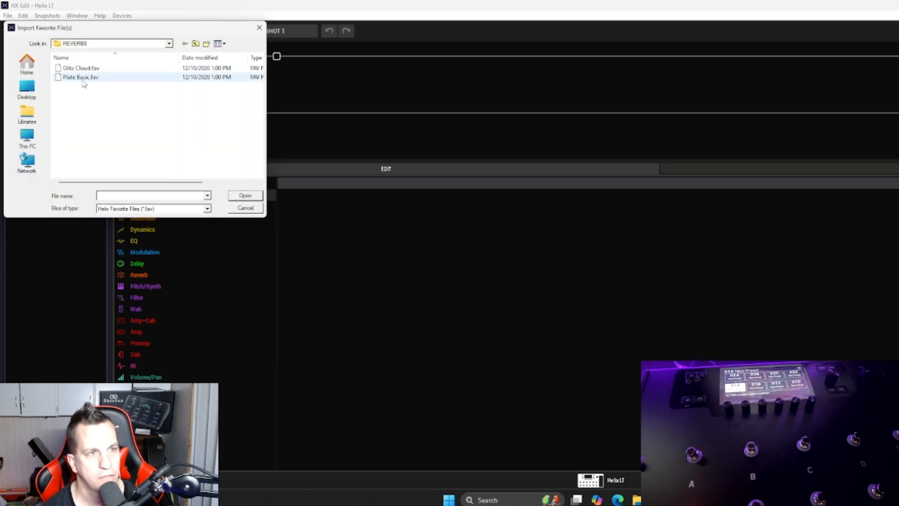
click(259, 27)
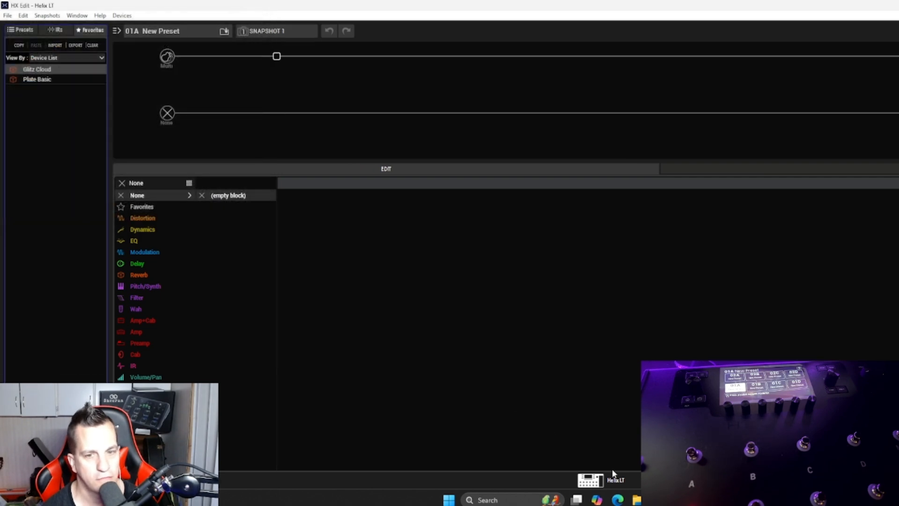
Step: Switch to File Explorer and add DLX Comp Subtle.fav from the COMPRESSION folder to the HX Edit favorites list
click(635, 499)
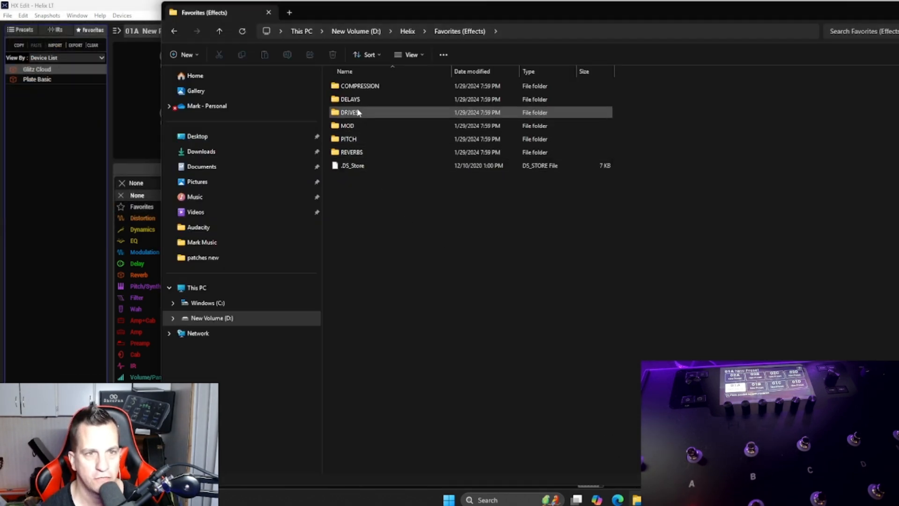
double_click(355, 140)
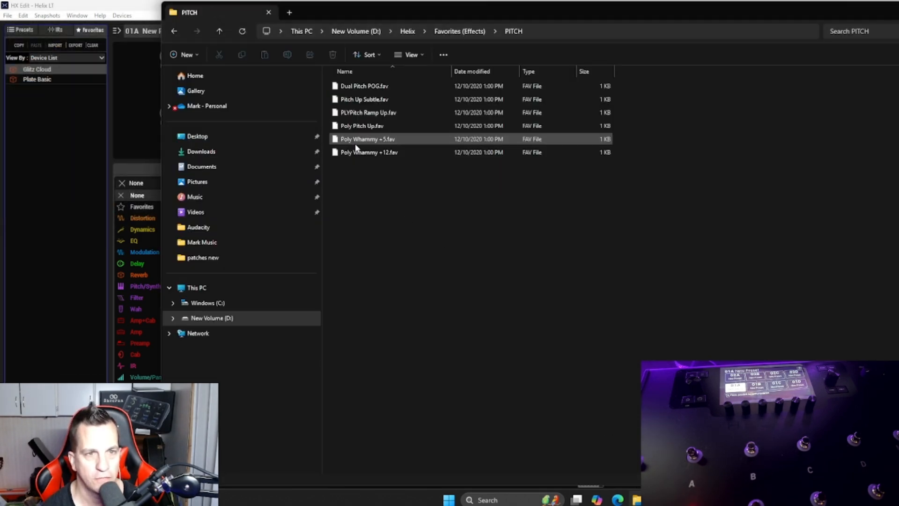
click(173, 32)
double_click(374, 87)
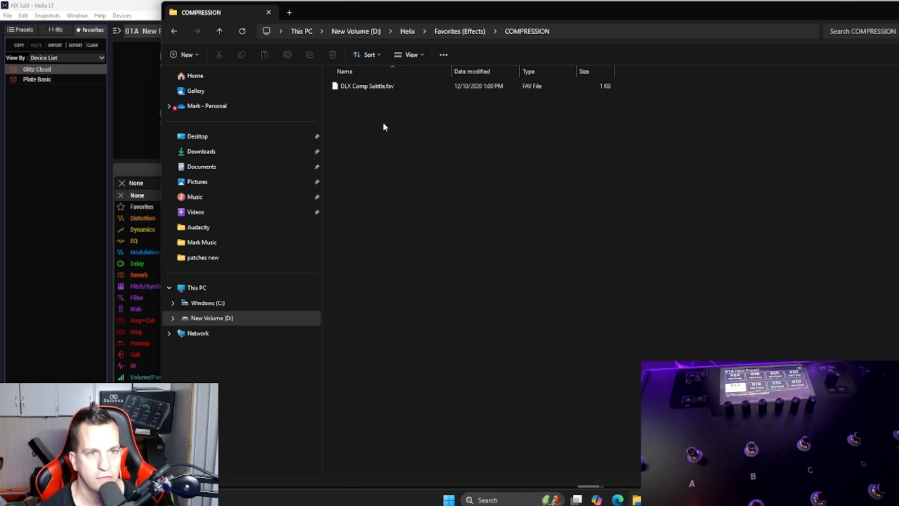
drag(386, 87, 56, 89)
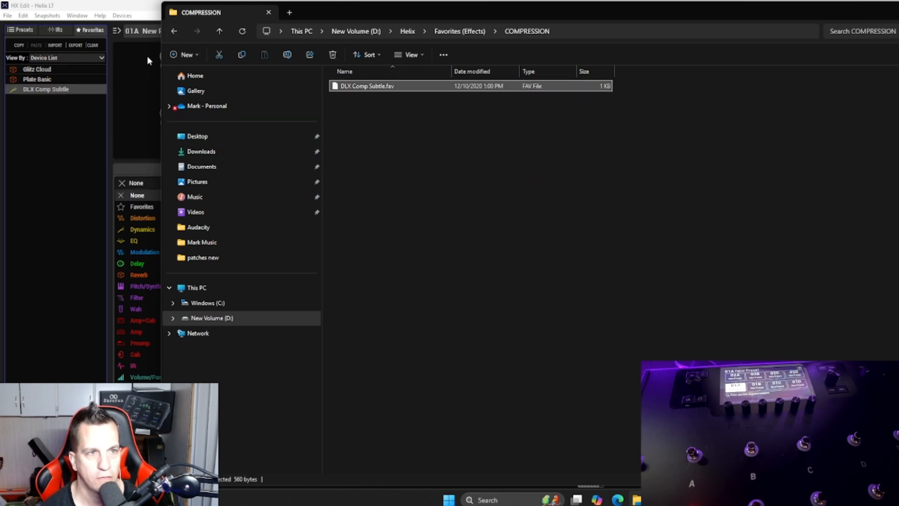
Step: Open the DELAYS folder inside Favorites (Effects)
click(176, 32)
double_click(365, 99)
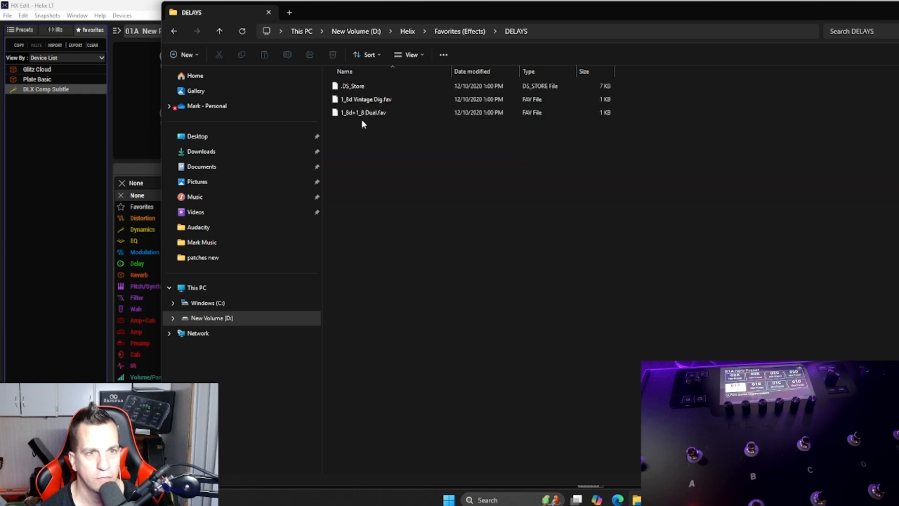
Step: Try to add all files in the DELAYS folder, including .DS_Store, to the HX Edit favorites list
drag(364, 130, 356, 86)
drag(356, 87, 61, 139)
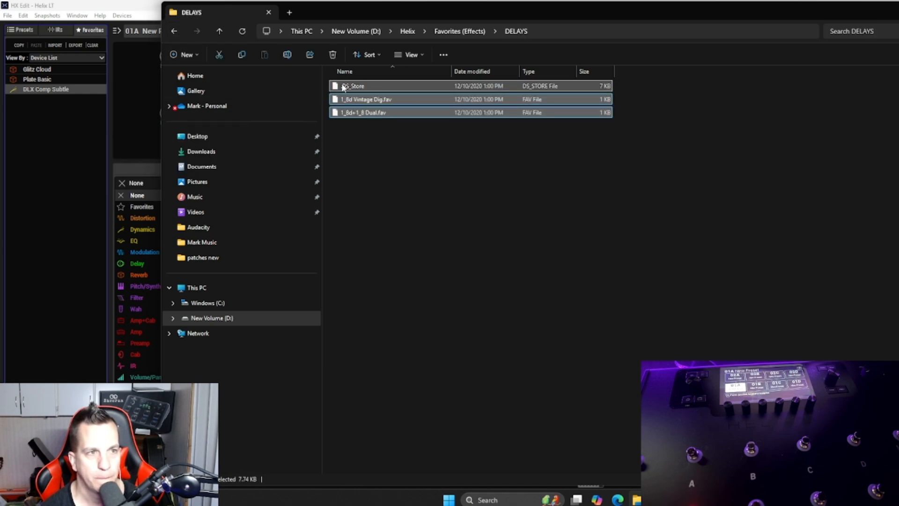
drag(344, 87, 43, 147)
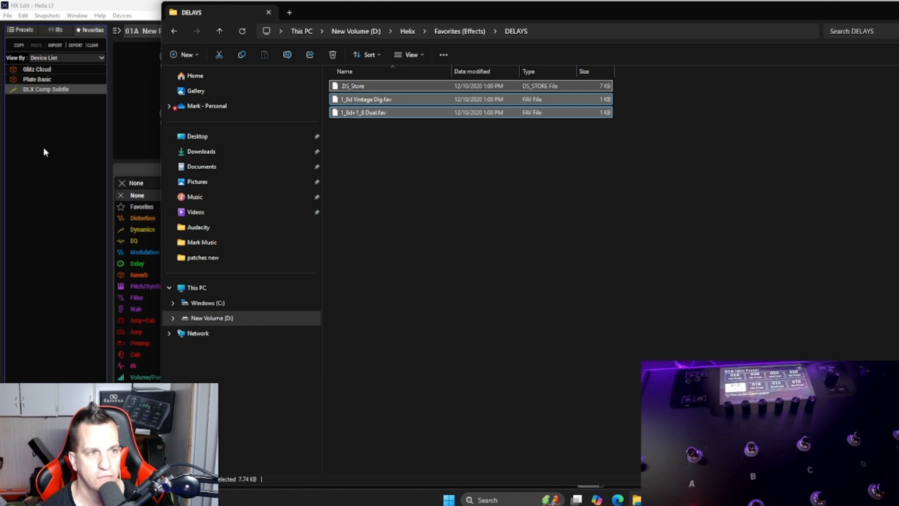
click(374, 91)
drag(373, 87, 299, 140)
click(475, 141)
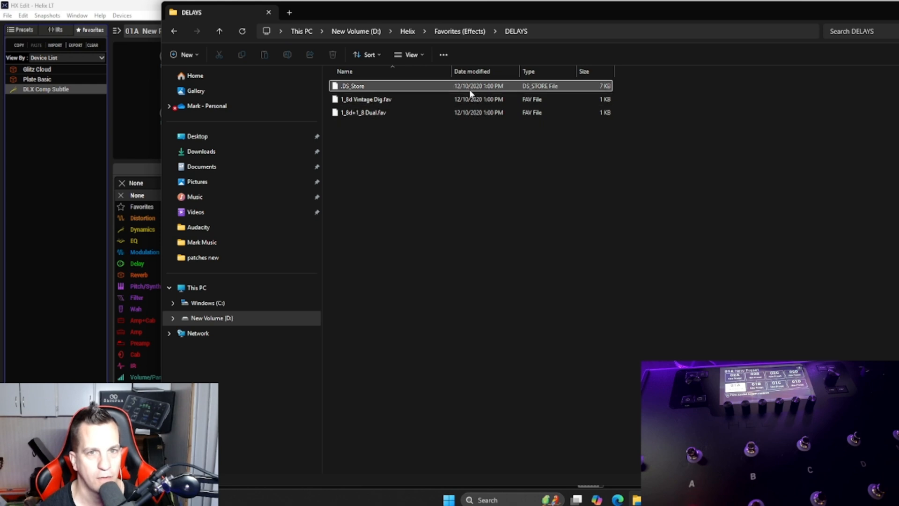
Step: Add only 1_8d Vintage Dig.fav and 1_8d+1_8 Dual.fav to the HX Edit favorites list
click(377, 113)
ctrl+click(376, 104)
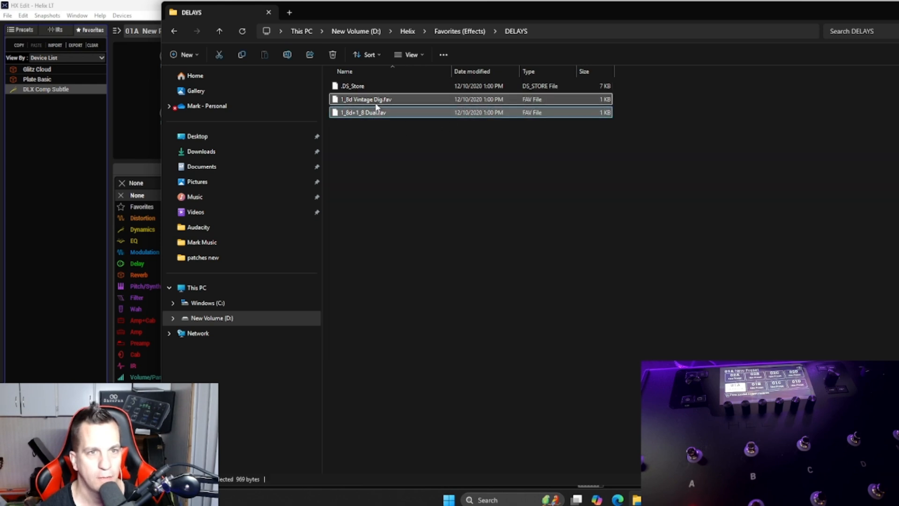
drag(371, 100, 60, 189)
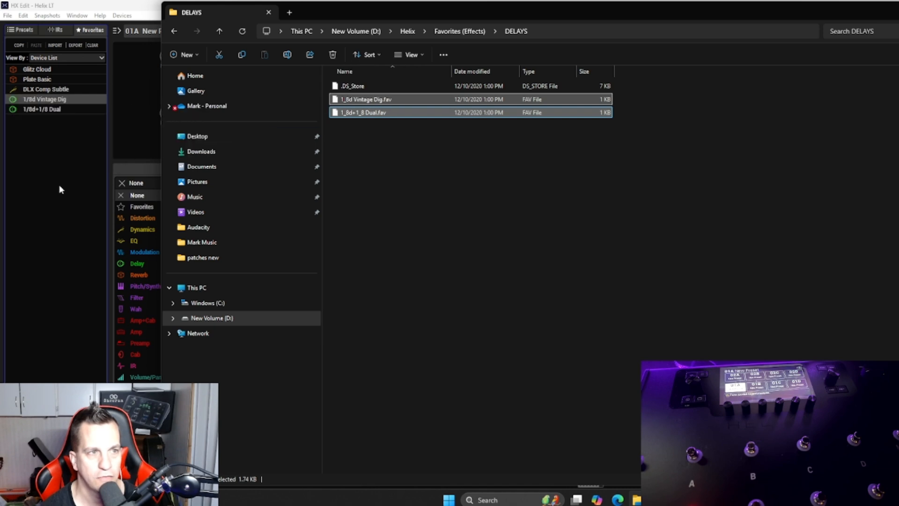
Step: Add 808 - Push.fav and KOT - Yellow.fav from the DRIVES folder to the HX Edit favorites list
click(178, 28)
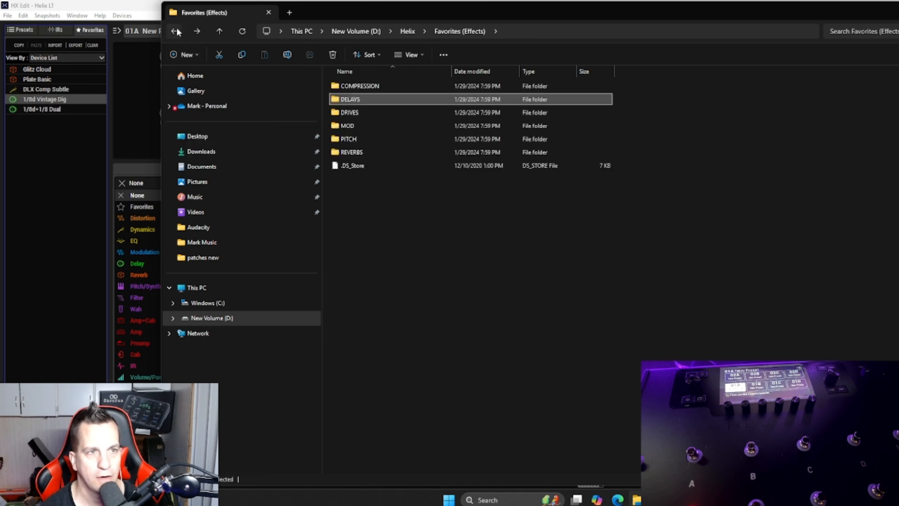
double_click(376, 116)
click(364, 113)
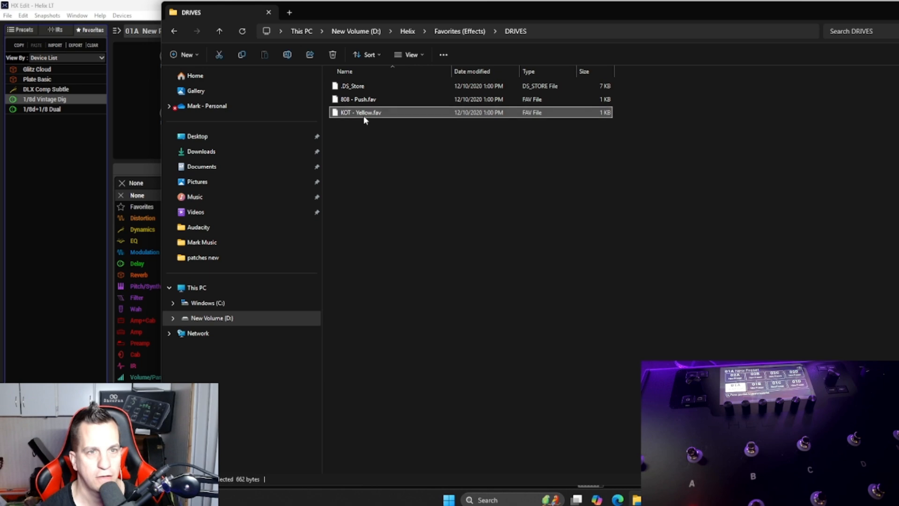
ctrl+click(360, 99)
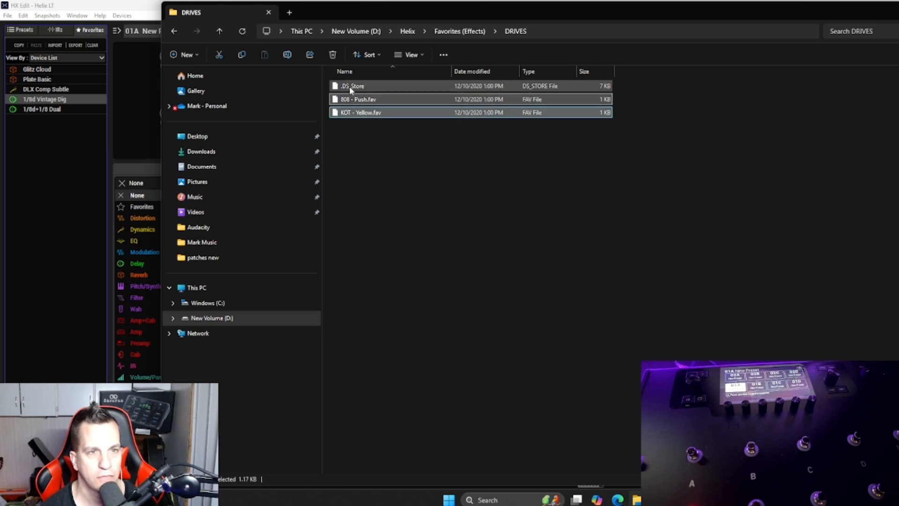
drag(351, 101, 55, 211)
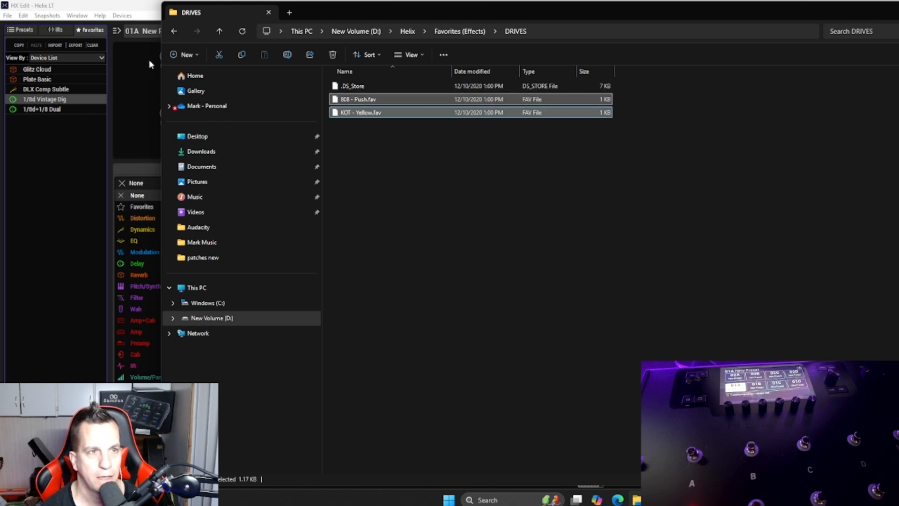
Step: Add Chorus - L6 ST.fav and Trem ST.fav from the MOD folder to the HX Edit favorites list
click(172, 32)
click(372, 126)
double_click(373, 127)
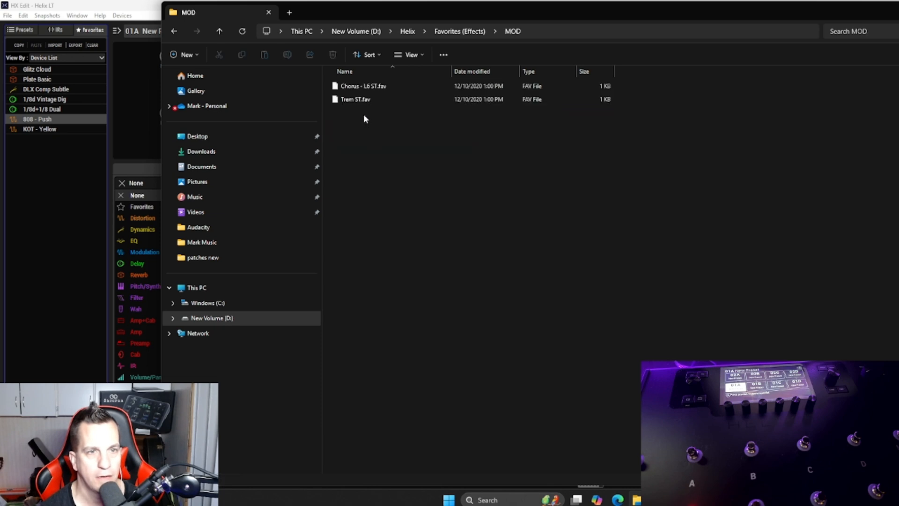
click(363, 100)
shift+click(381, 87)
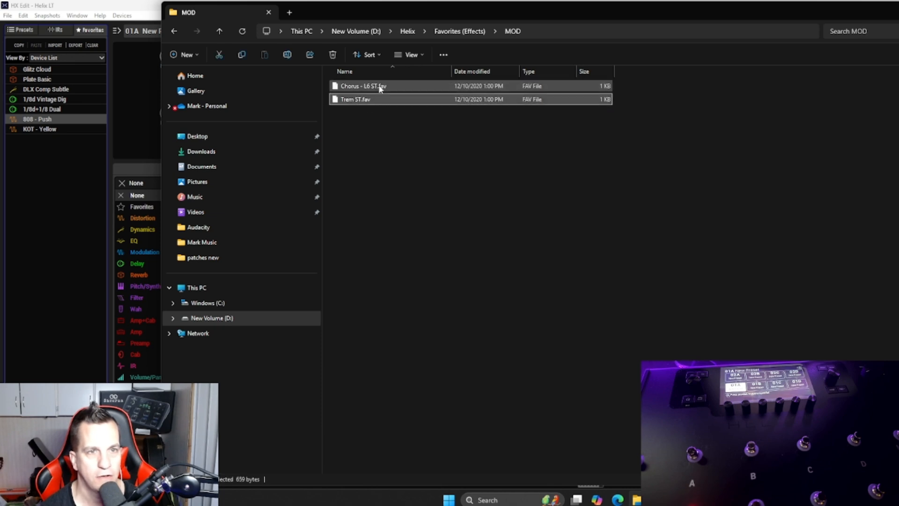
drag(381, 86, 33, 206)
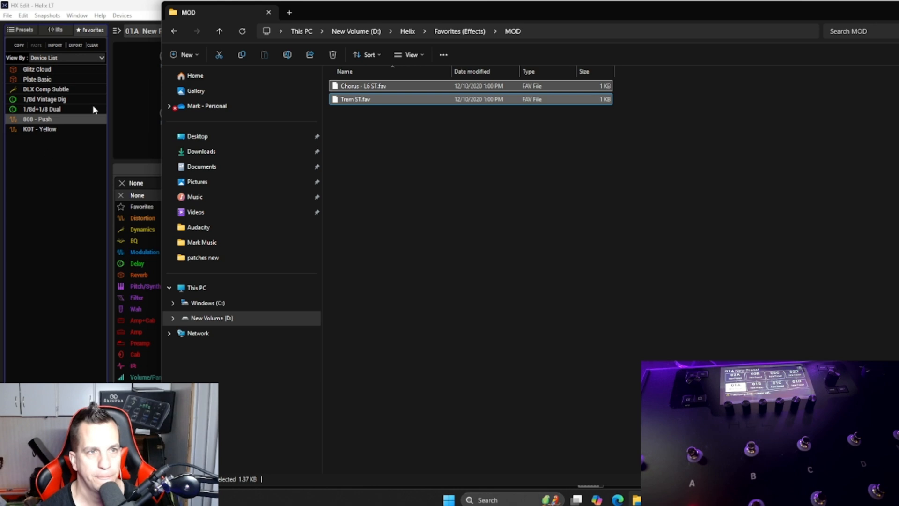
Step: Add all six .fav files from the PITCH folder to the HX Edit favorites list
click(172, 31)
double_click(417, 141)
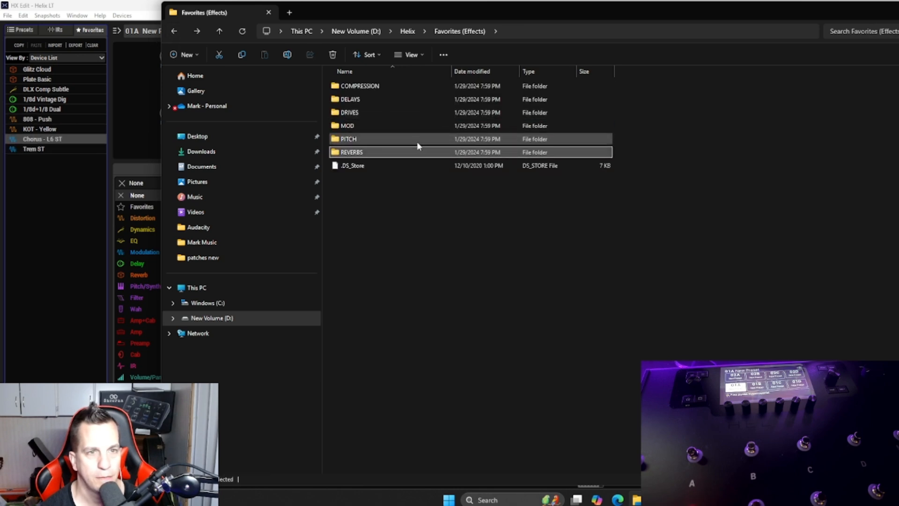
drag(378, 159, 47, 197)
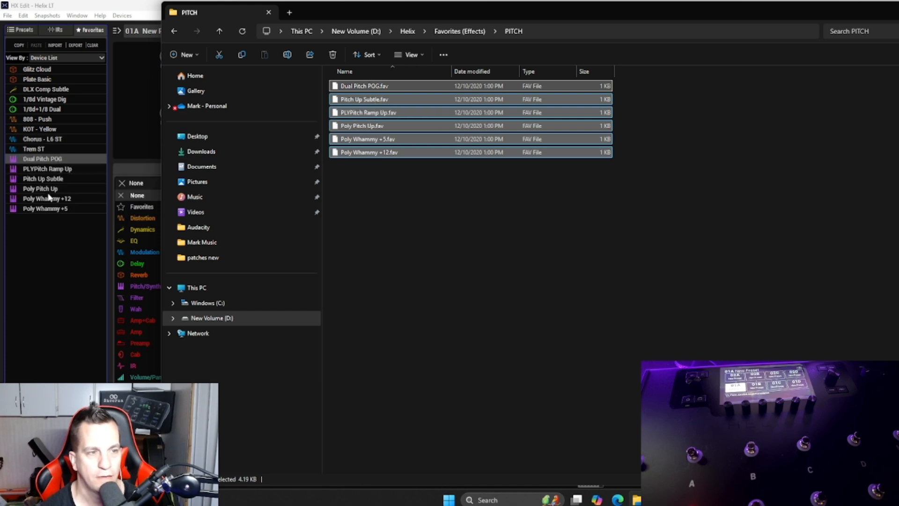
Step: Check the REVERBS folder against the favorites already in the list and return to Favorites (Effects)
click(180, 30)
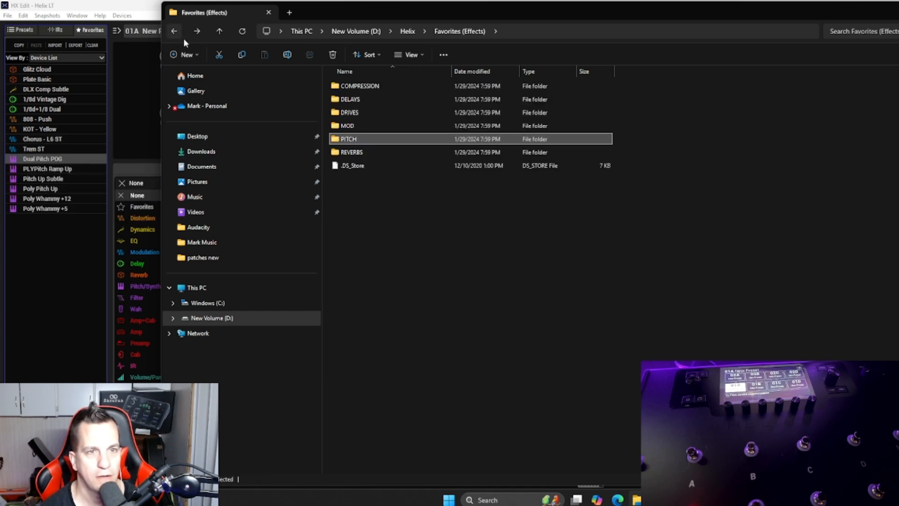
double_click(374, 152)
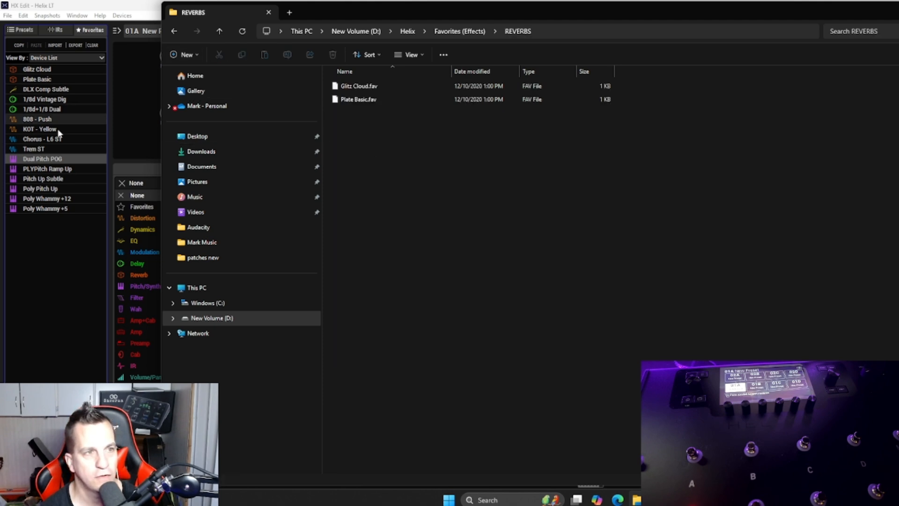
click(174, 31)
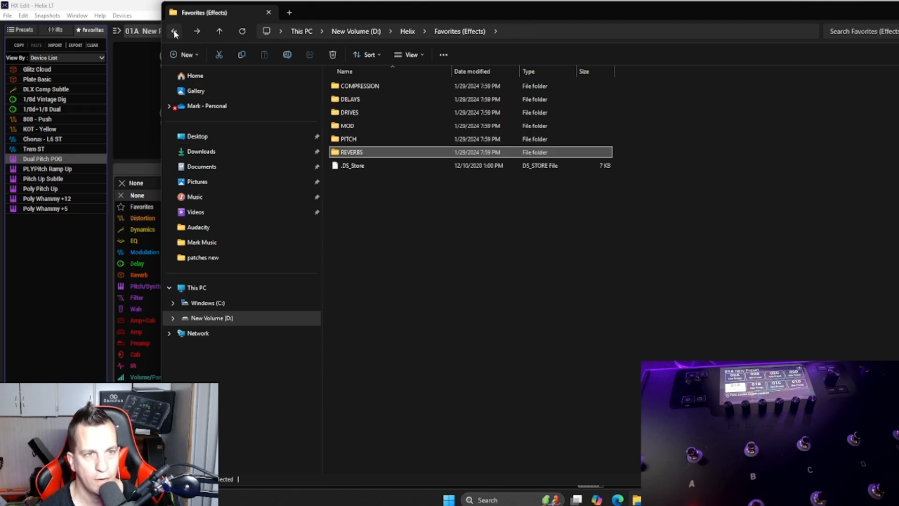
Step: Search the patches new folder inside Helix for "great" and open the Great-Things-Helix-Patch-v2_0 folder
click(174, 32)
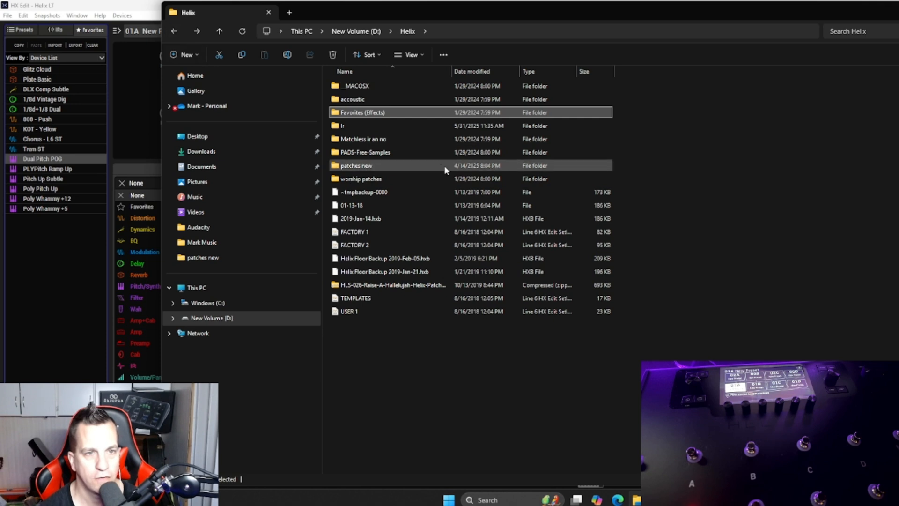
double_click(423, 169)
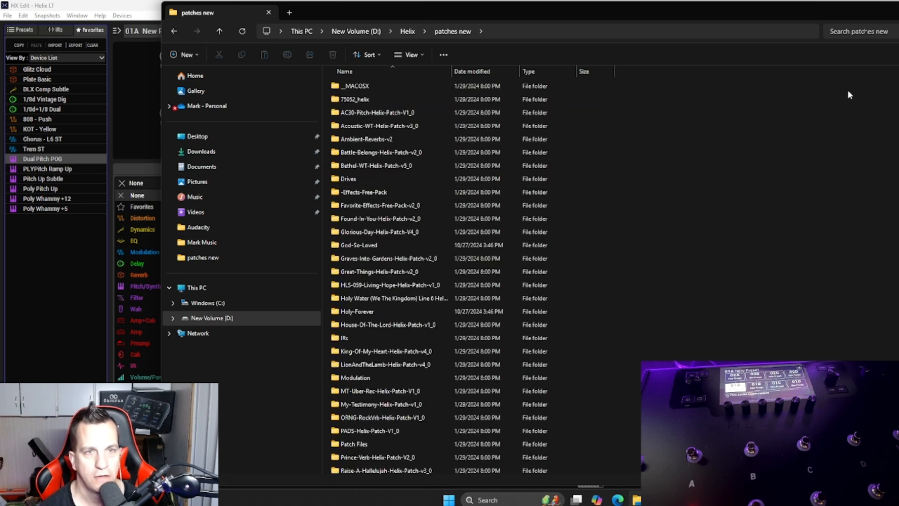
key(ctrl+f)
text(gra)
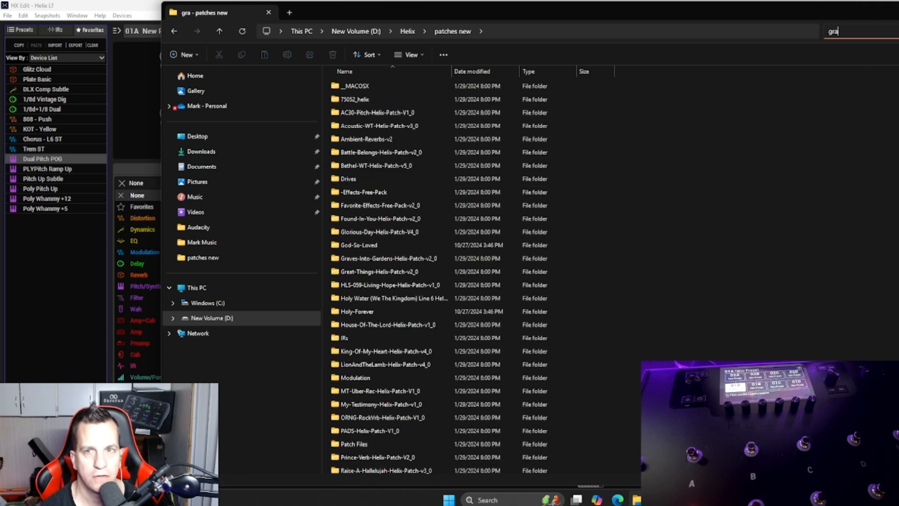
key(BackSpace)
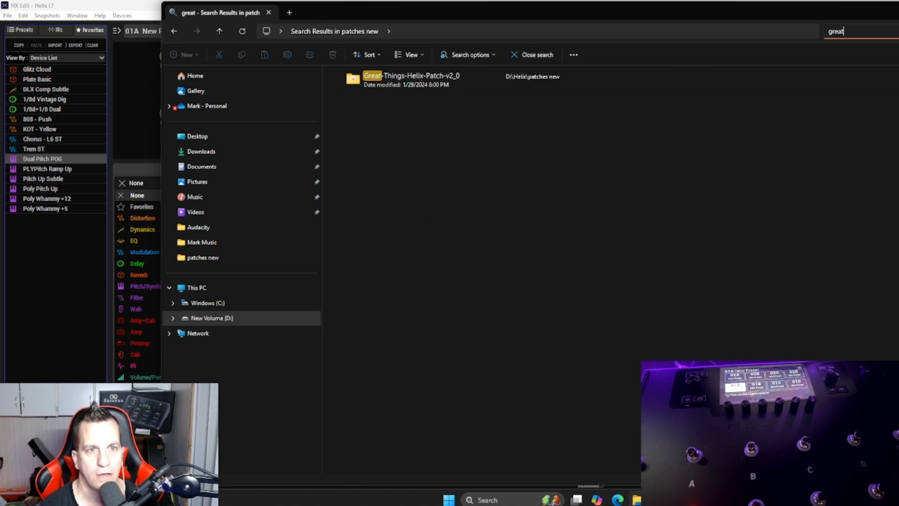
double_click(601, 77)
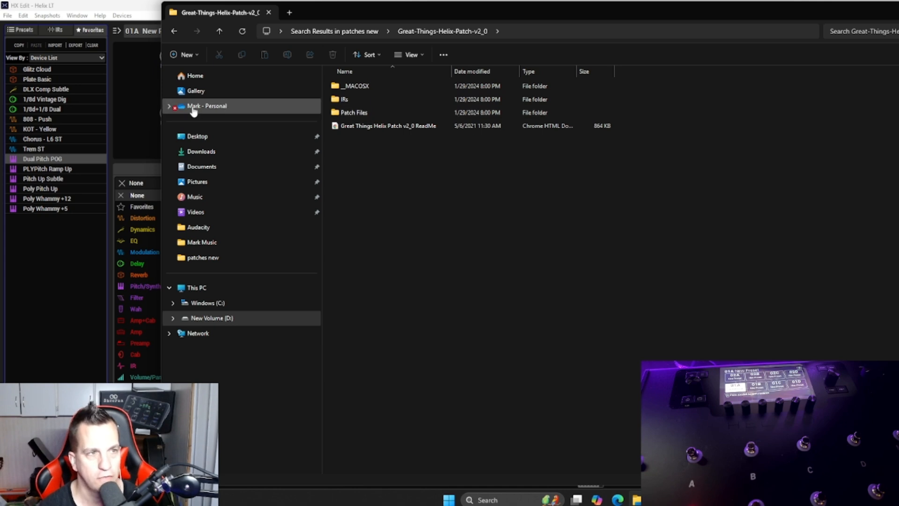
Step: Switch to the presets in HX Edit and rename the USER 1 setlist as Sunday Setlist
click(32, 31)
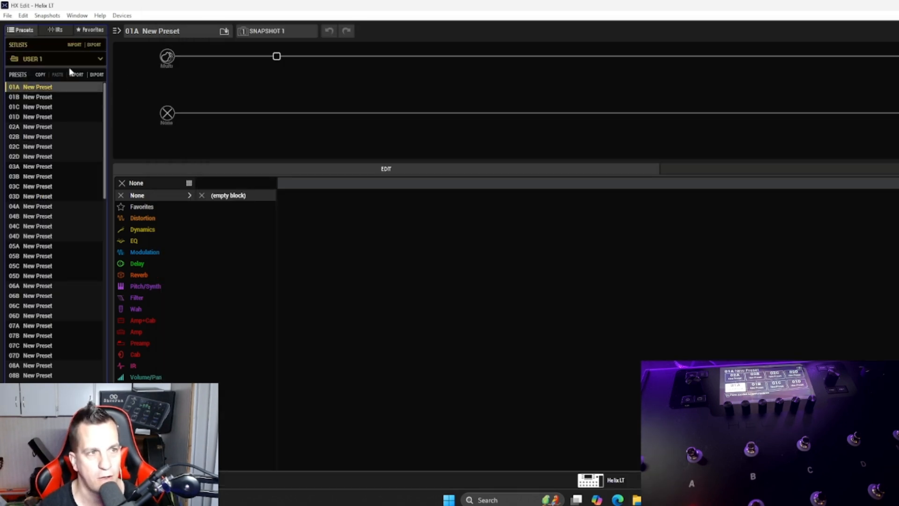
click(637, 500)
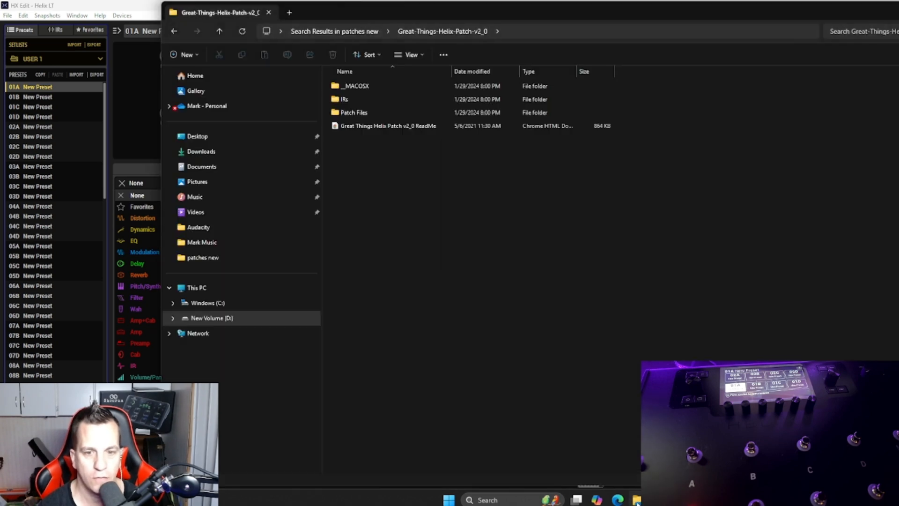
click(31, 58)
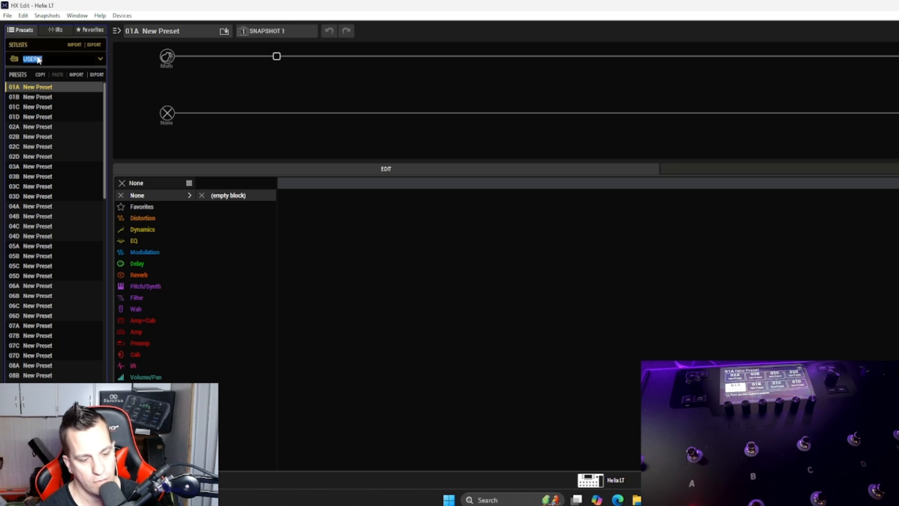
text(Cu)
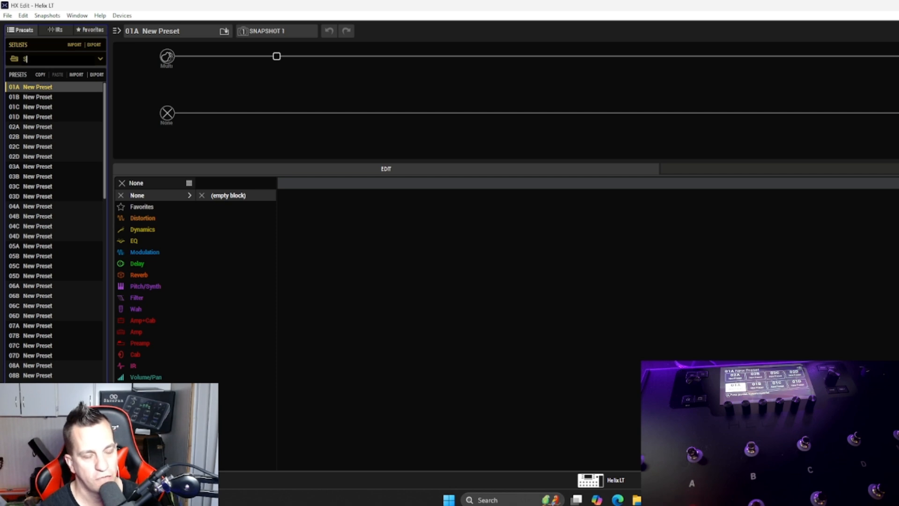
text(unday Setlist)
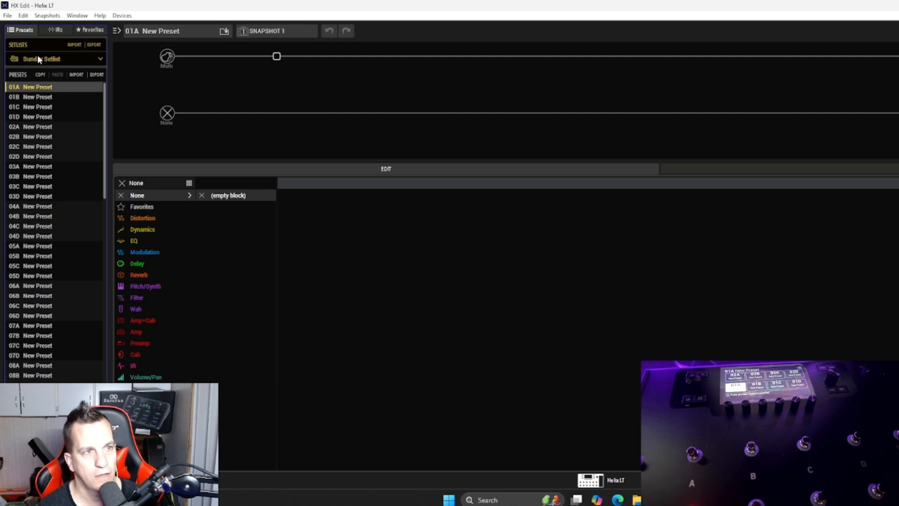
Step: Select the USER 2 setlist and rename it as Special Events
click(38, 55)
click(48, 101)
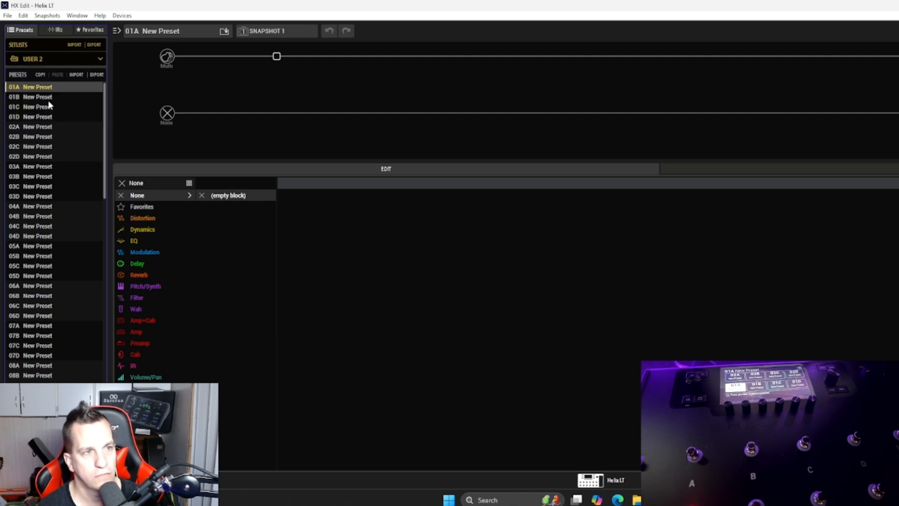
click(49, 58)
click(50, 56)
click(37, 59)
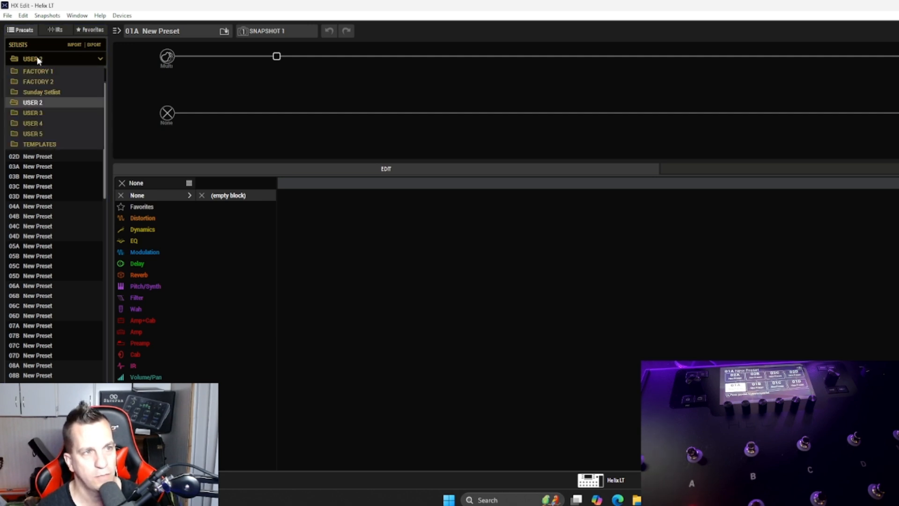
click(37, 57)
text(s)
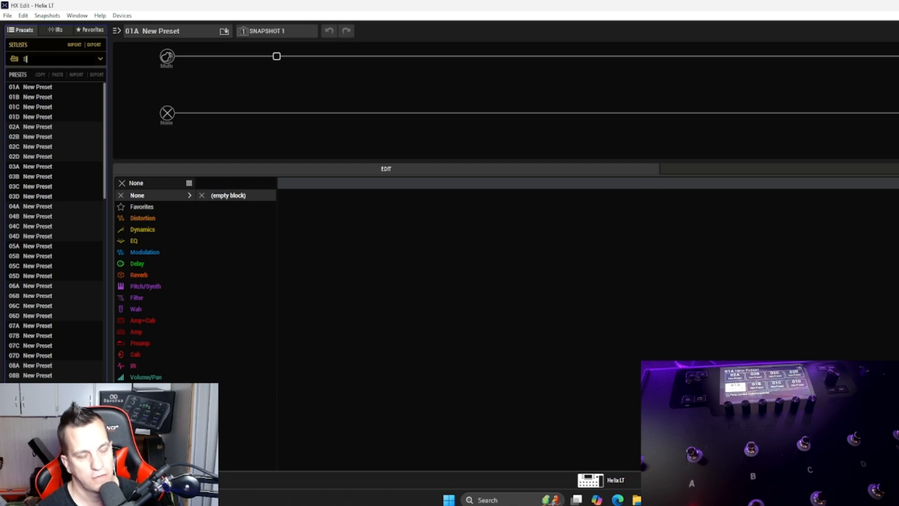
text(pecial E)
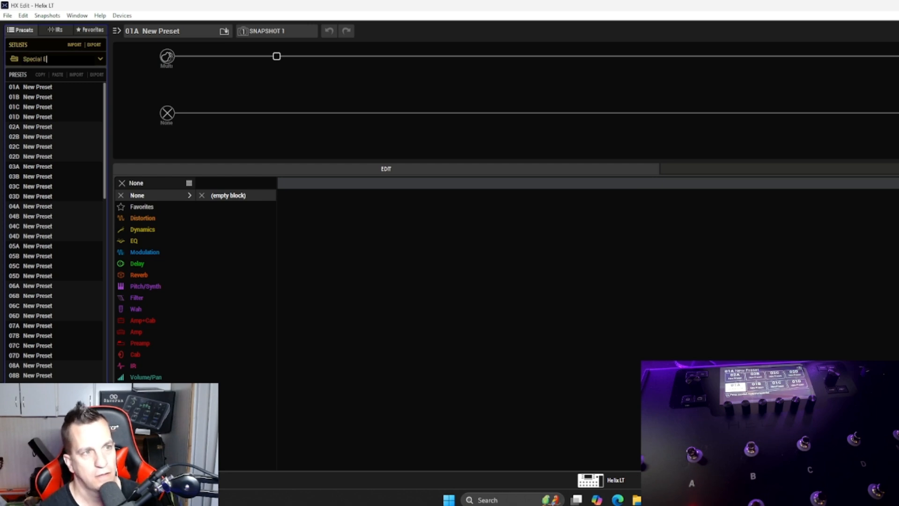
text(vent)
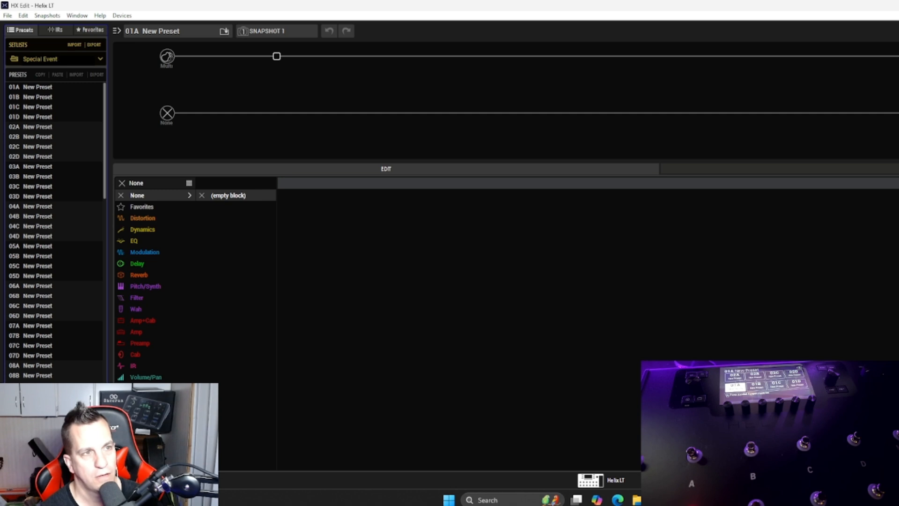
key(BackSpace)
key(BackSpace)
key(BackSpace)
key(BackSpace)
key(BackSpace)
key(BackSpace)
key(BackSpace)
key(BackSpace)
key(BackSpace)
key(BackSpace)
key(BackSpace)
key(BackSpace)
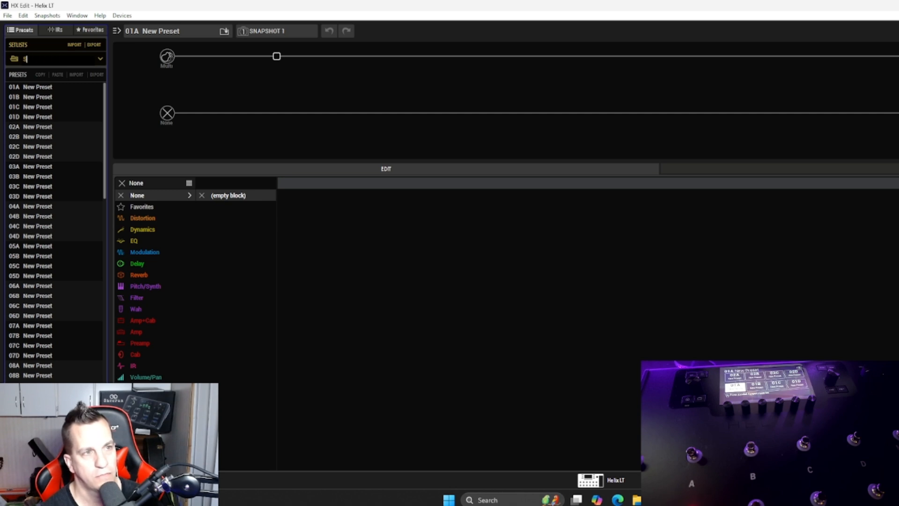
text(Special)
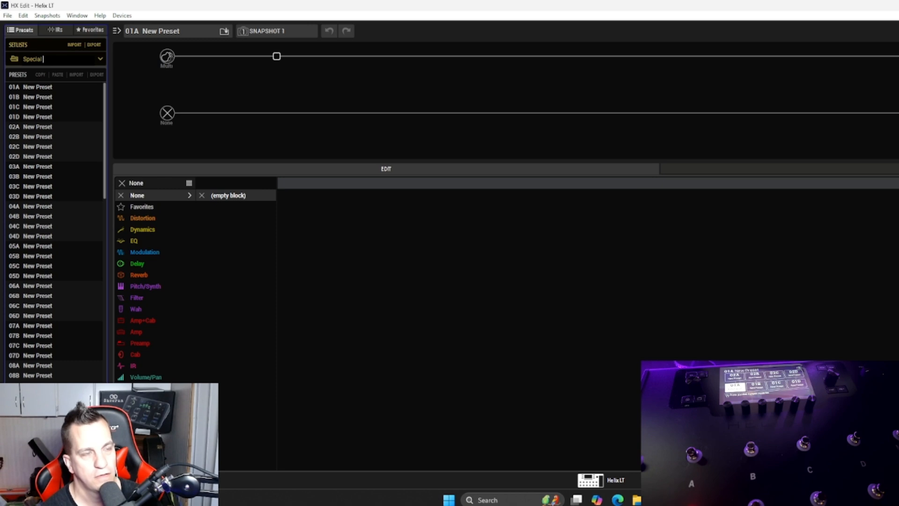
text( Events)
key(Return)
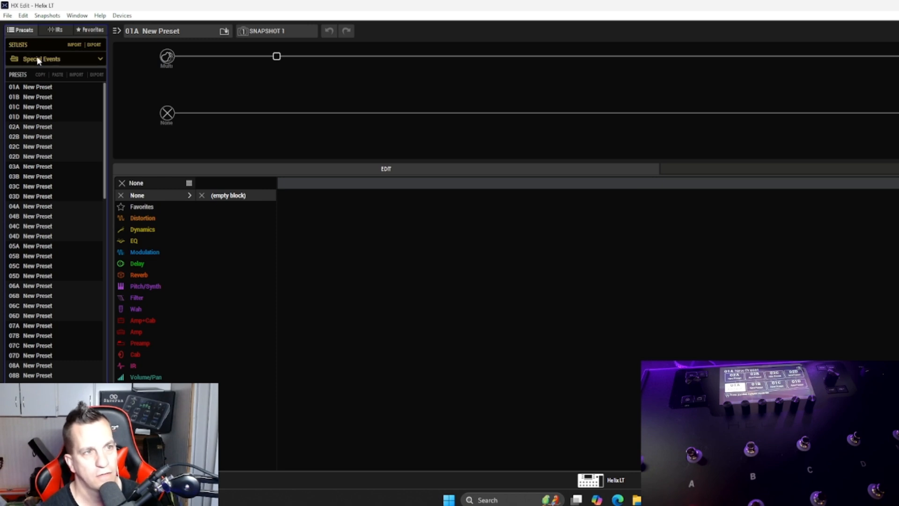
Step: Show the Sunday Setlist presets, switch to File Explorer and check the Great-Things patch's IRs folder
click(42, 91)
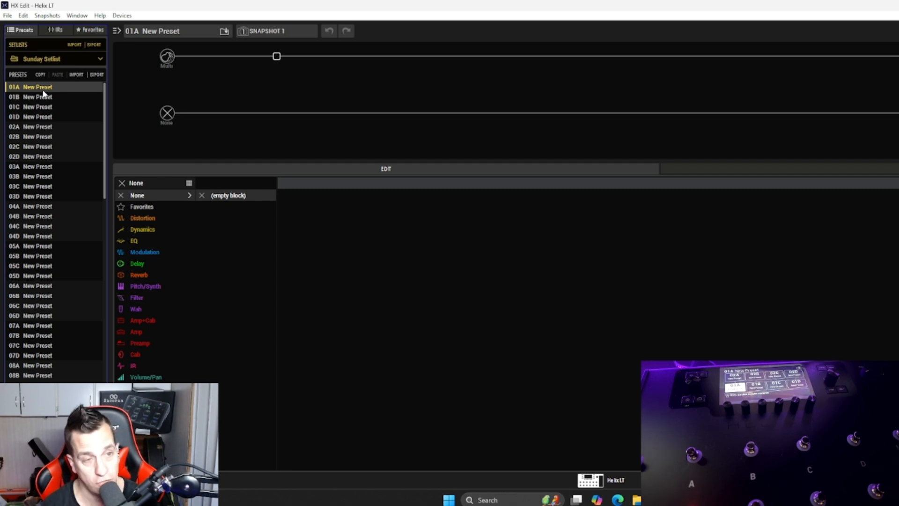
click(635, 500)
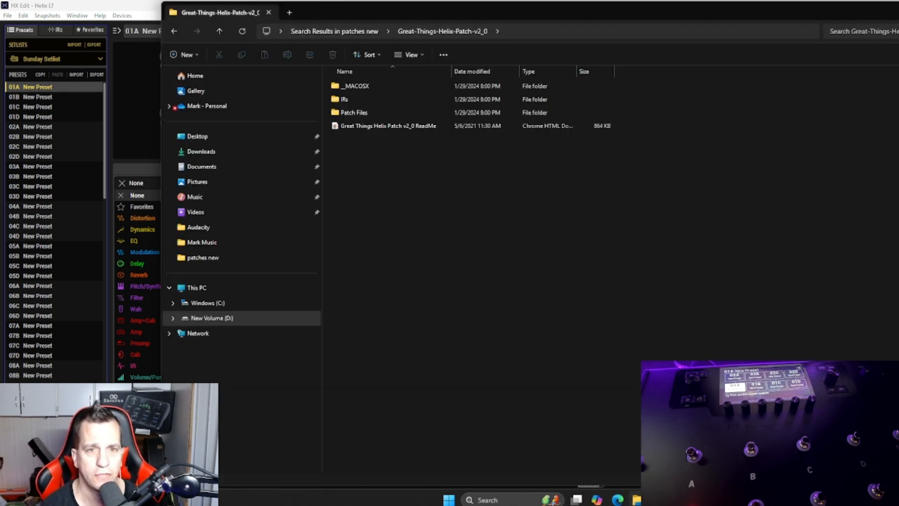
double_click(372, 101)
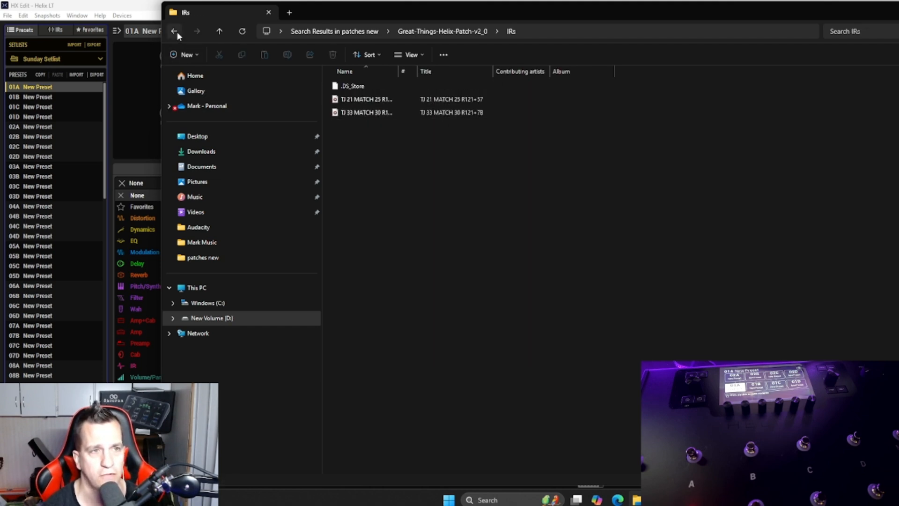
click(175, 31)
Step: Import GreatThings WTIR from the Patch Files folder into preset slot 01A of the Sunday Setlist, overwriting the empty preset
double_click(391, 112)
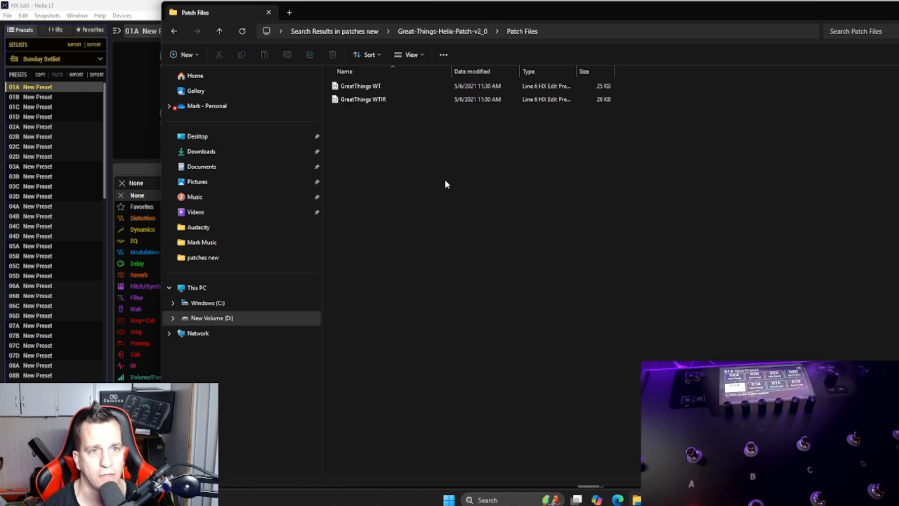
click(396, 101)
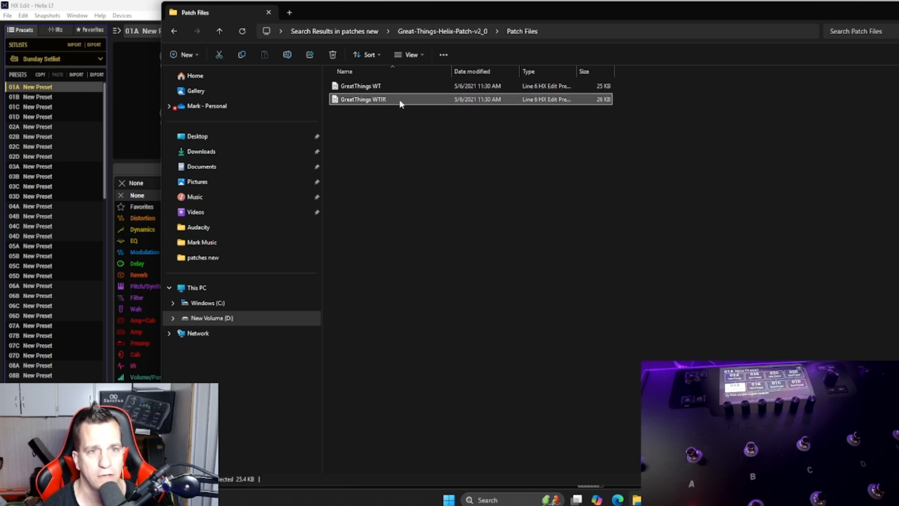
drag(400, 103, 58, 87)
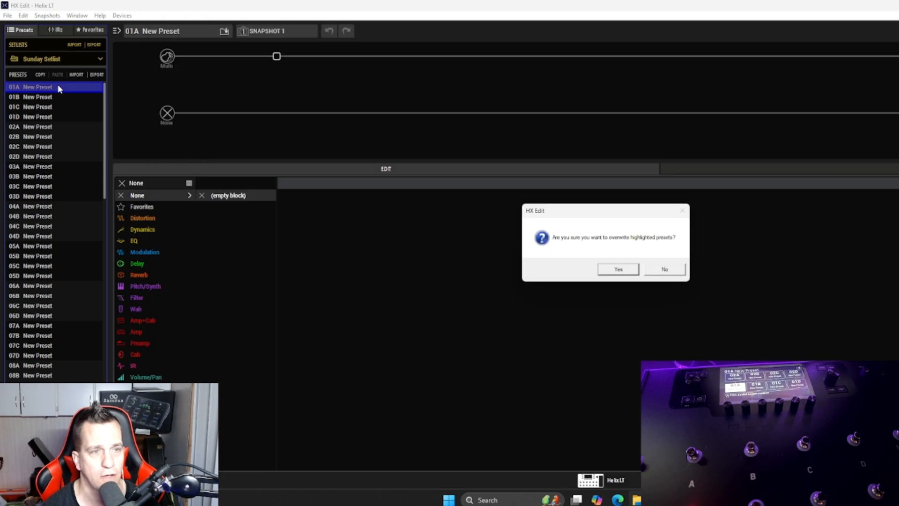
click(626, 271)
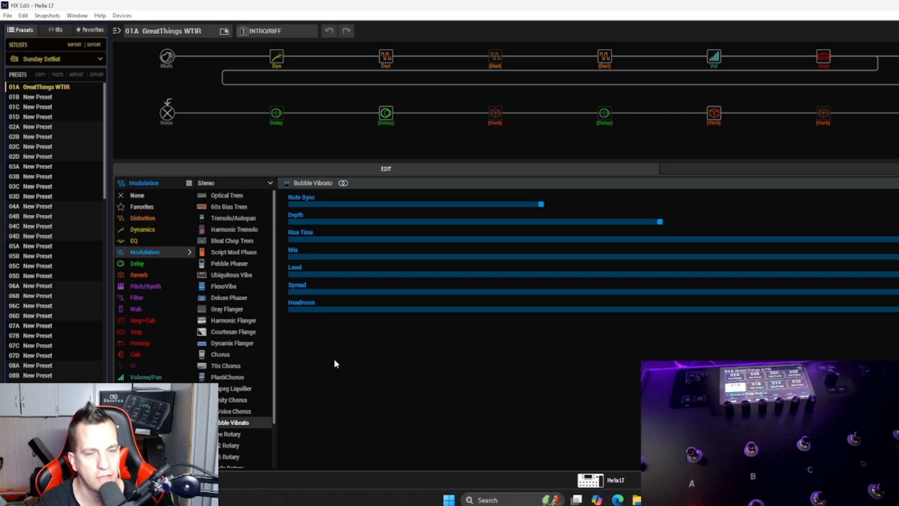
Step: Switch to File Explorer and return to the patches new folder
click(636, 499)
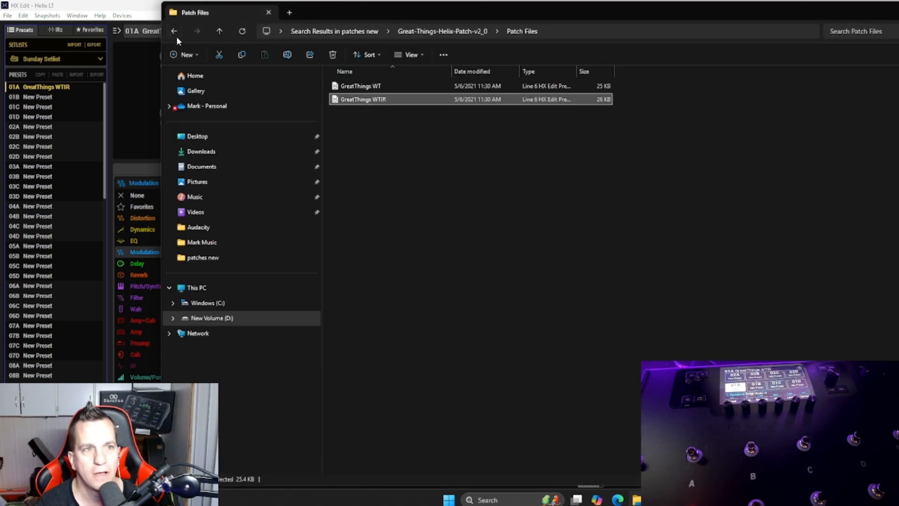
click(175, 35)
click(175, 34)
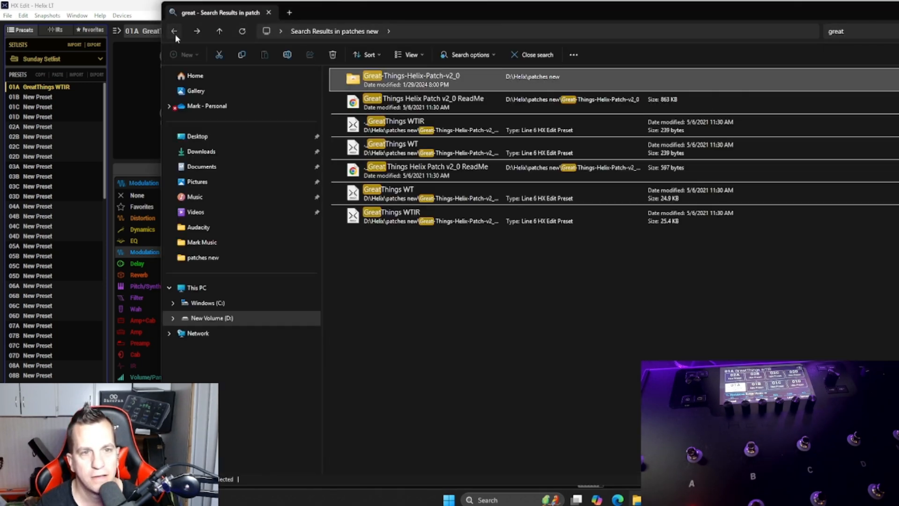
click(175, 35)
Step: Search the patches new folder for "The way" and clear the search
click(858, 31)
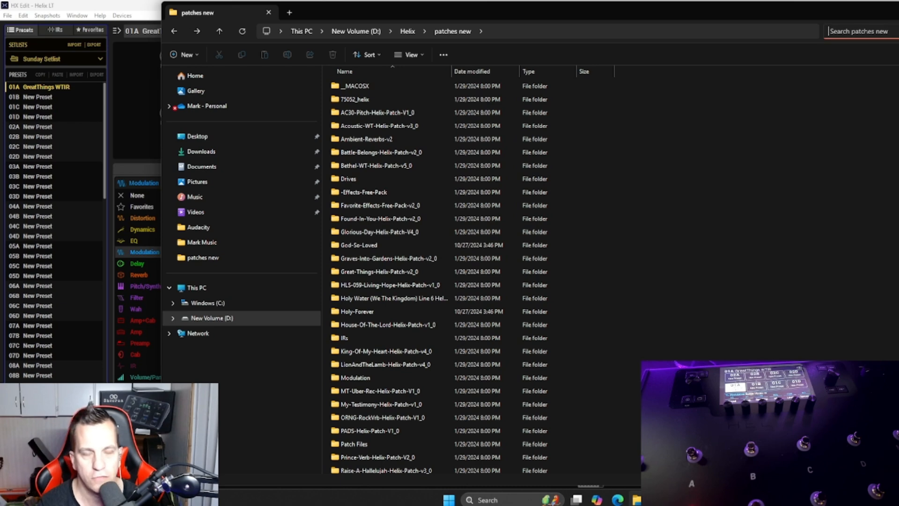
text(The way)
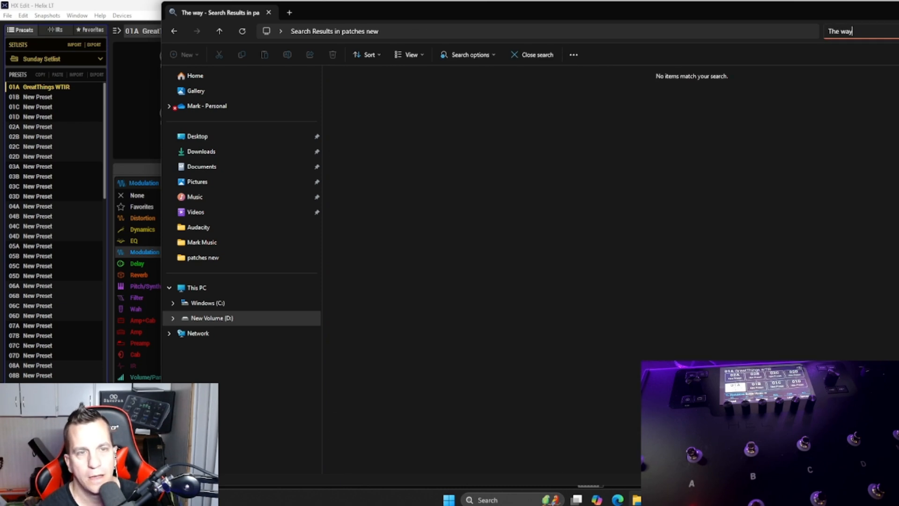
key(BackSpace)
key(BackSpace)
key(BackSpace)
key(BackSpace)
key(BackSpace)
key(BackSpace)
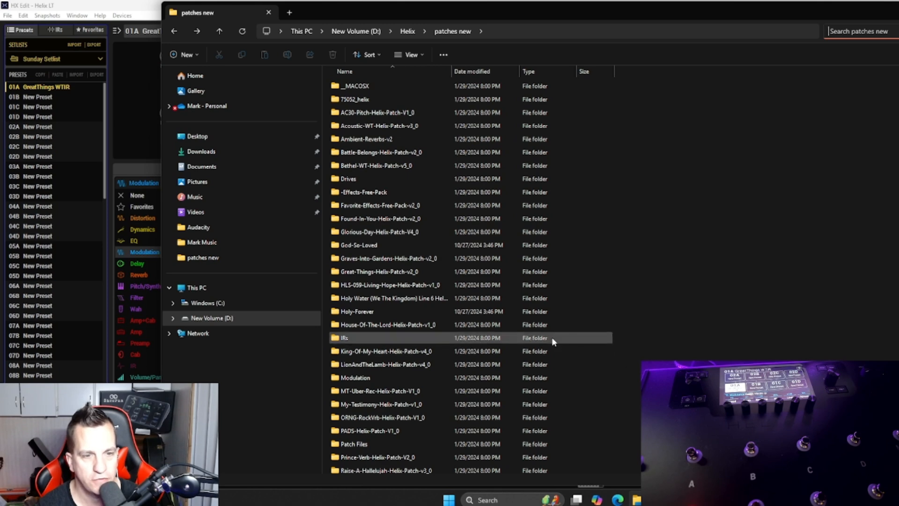
Step: Search for "be", open the Bethel-WT-Helix-Patch-v5_0 folder and check the files in its IRs folder
text(be)
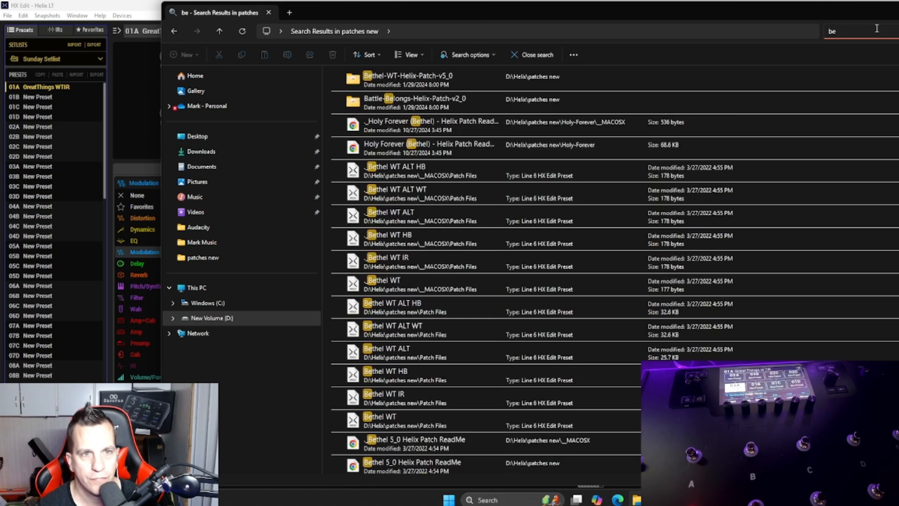
double_click(476, 76)
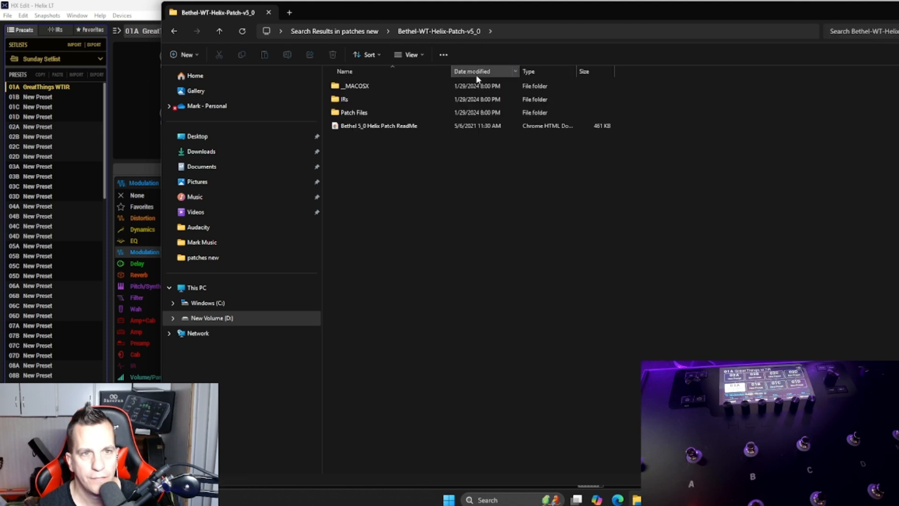
double_click(365, 99)
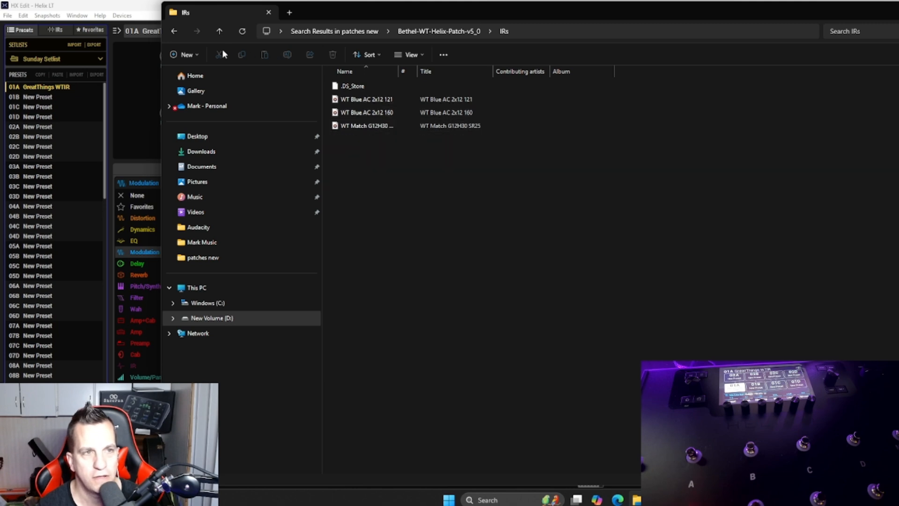
click(170, 31)
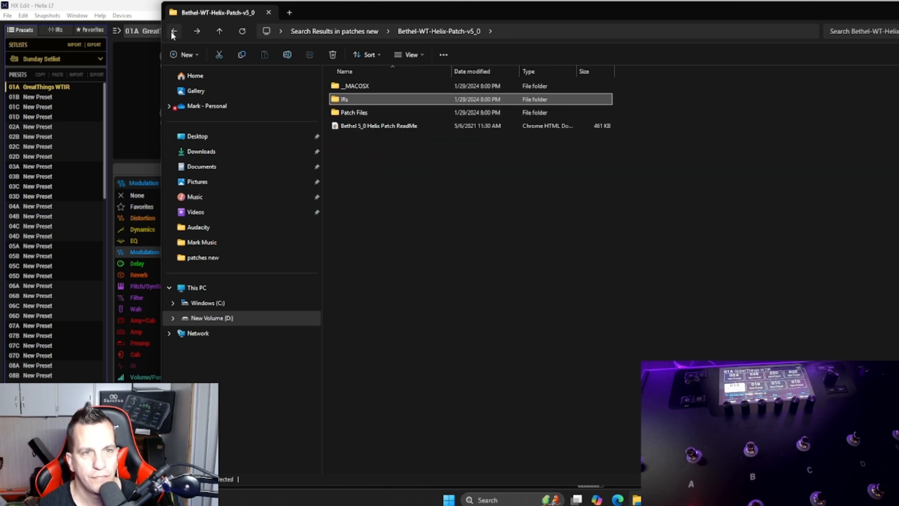
Step: Import Bethel WT IR from the Patch Files folder into preset slot 01B of the Sunday Setlist, overwriting the empty preset
double_click(398, 112)
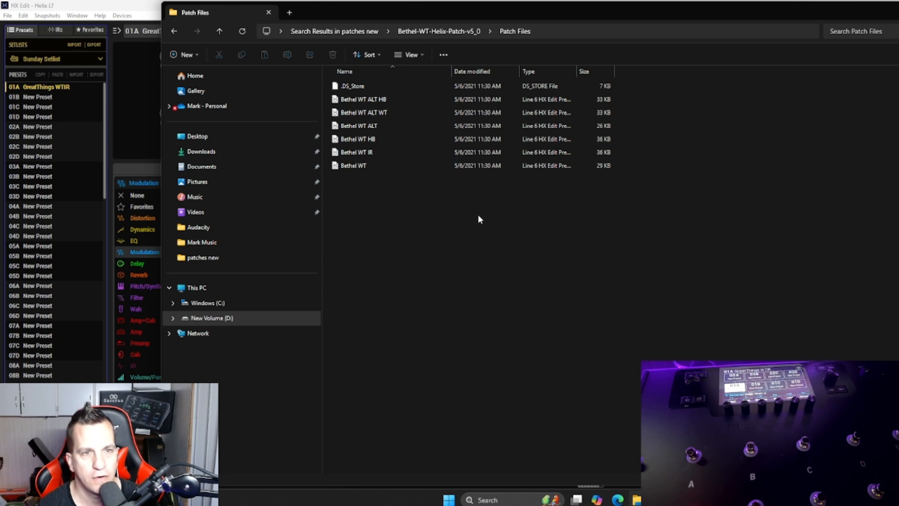
click(410, 152)
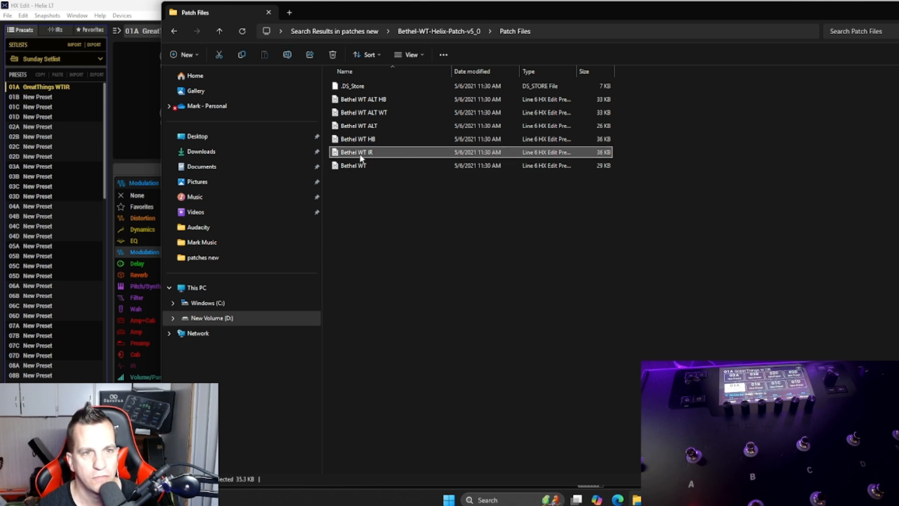
drag(361, 158, 53, 96)
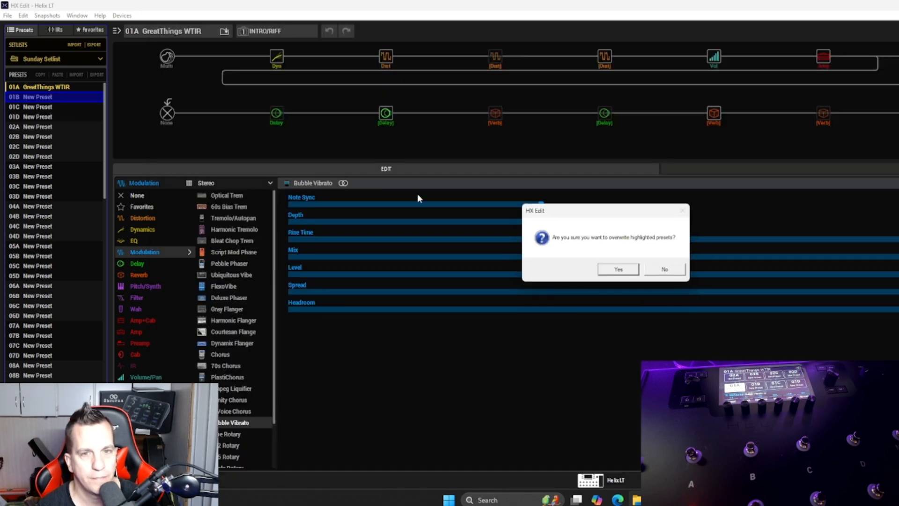
click(618, 269)
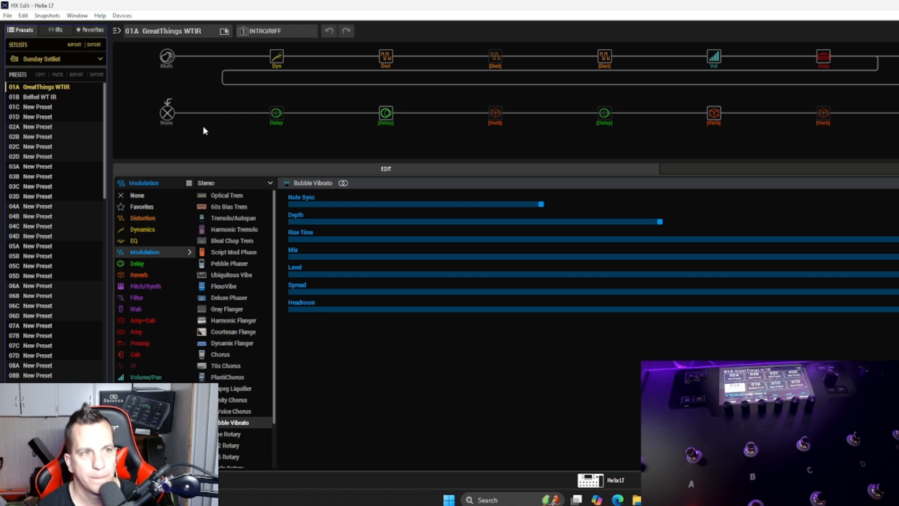
Step: Load preset 01B Bethel WT IR and reassign the impulse response in the IR blocks of paths 2A and 2B
click(44, 97)
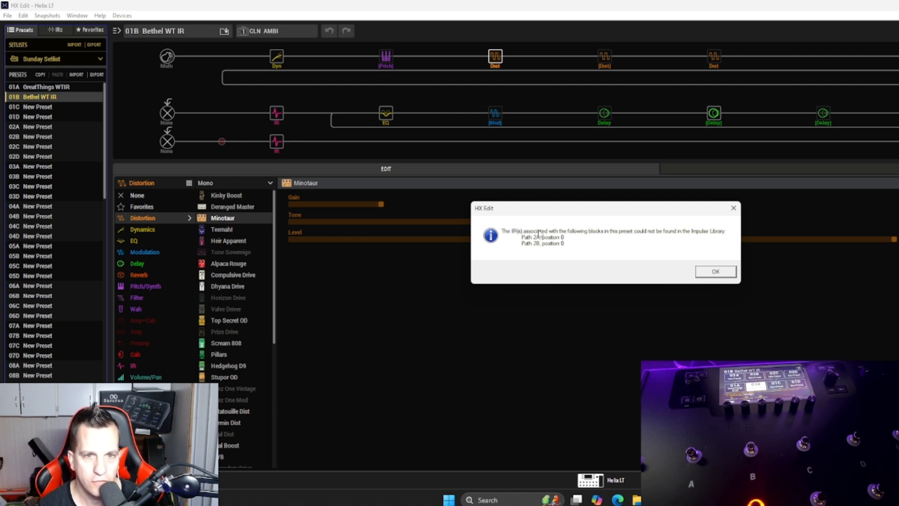
click(716, 272)
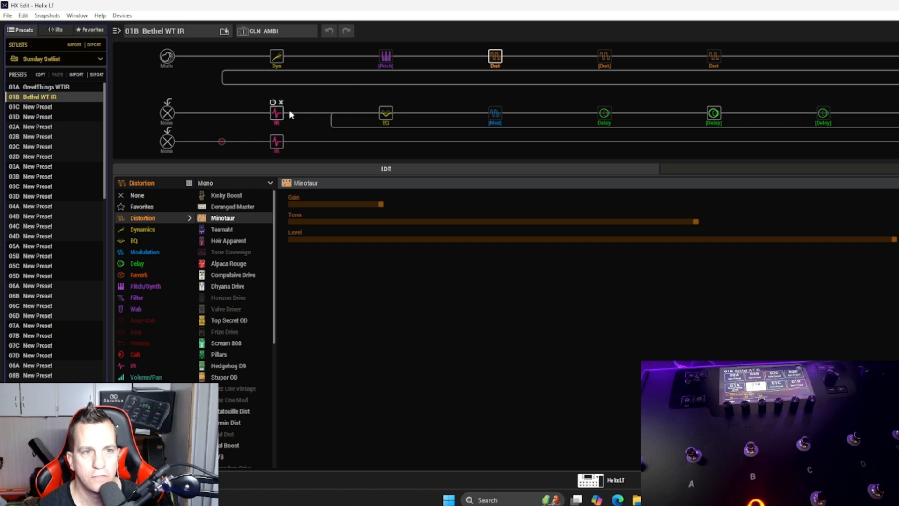
click(280, 117)
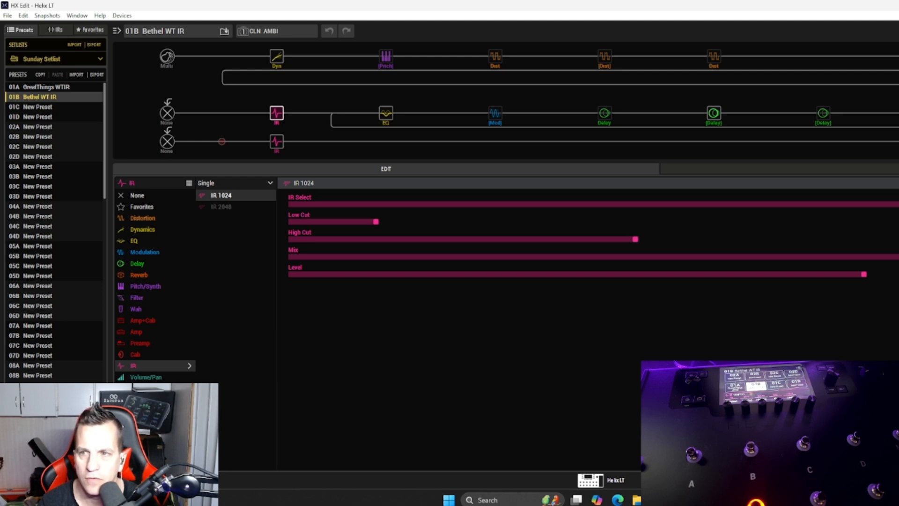
click(896, 204)
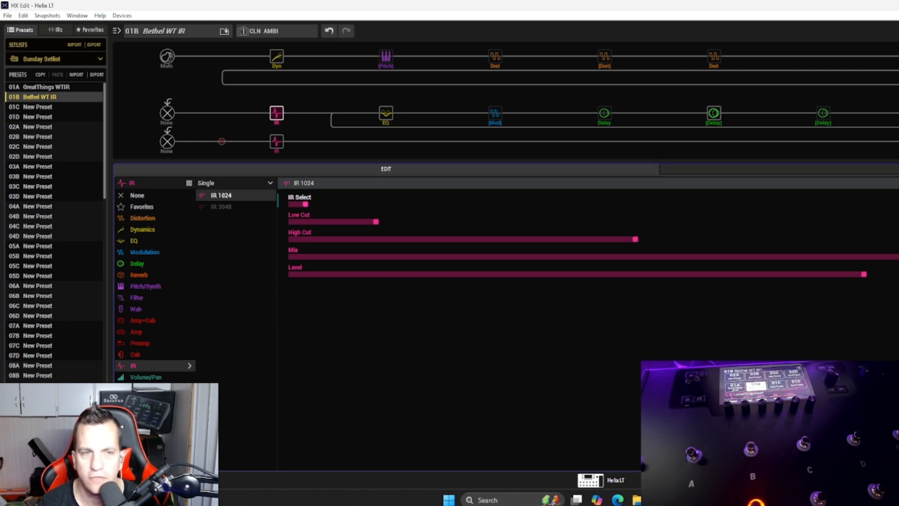
click(271, 146)
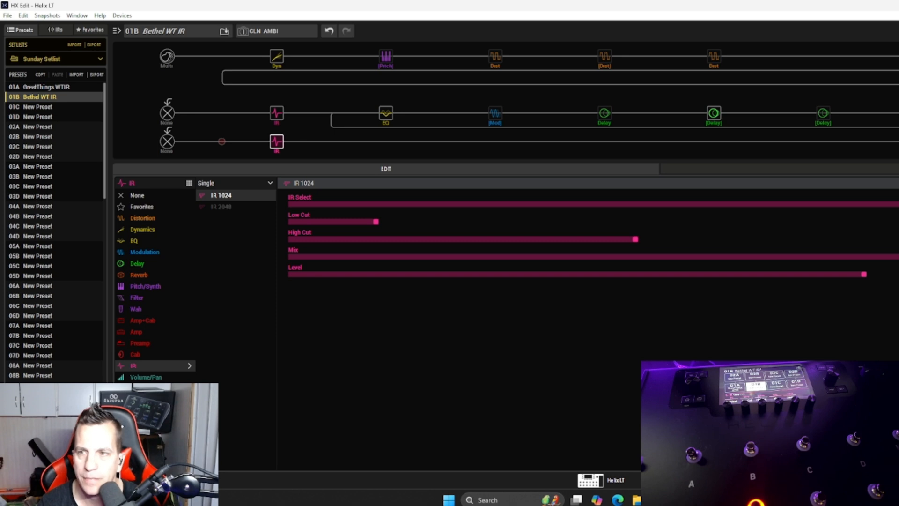
click(897, 204)
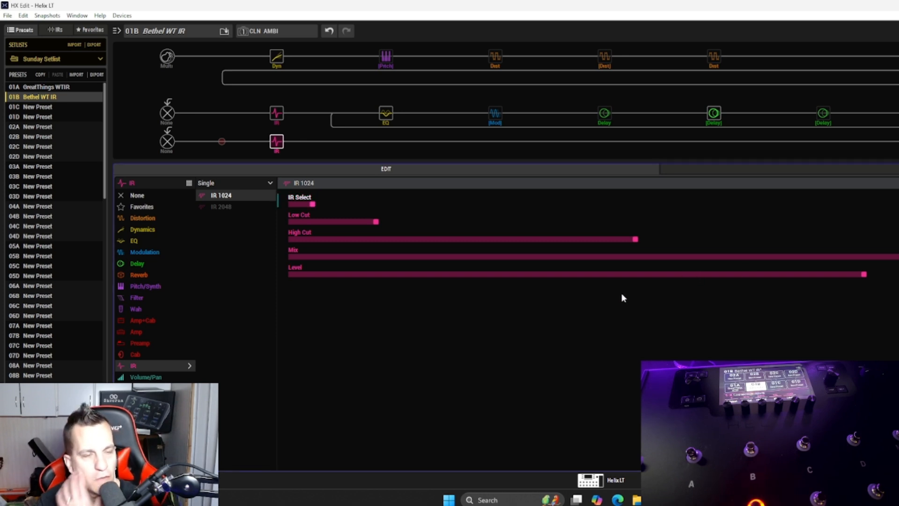
Step: Recheck the IR Select setting of both IR blocks in the Bethel WT IR preset
click(221, 199)
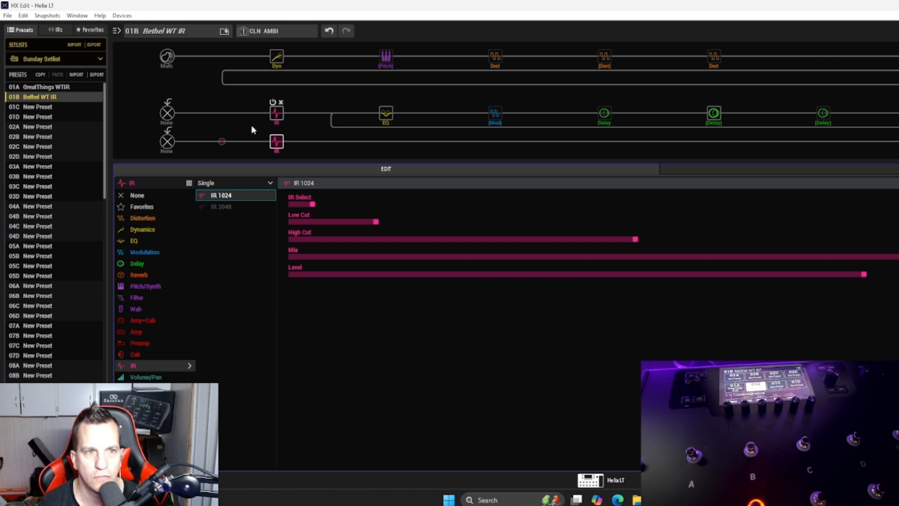
click(275, 117)
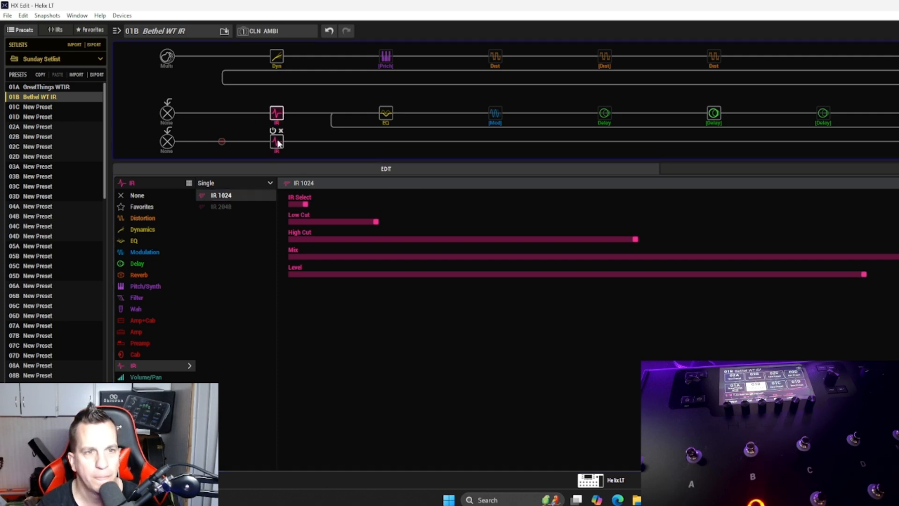
click(278, 143)
click(276, 119)
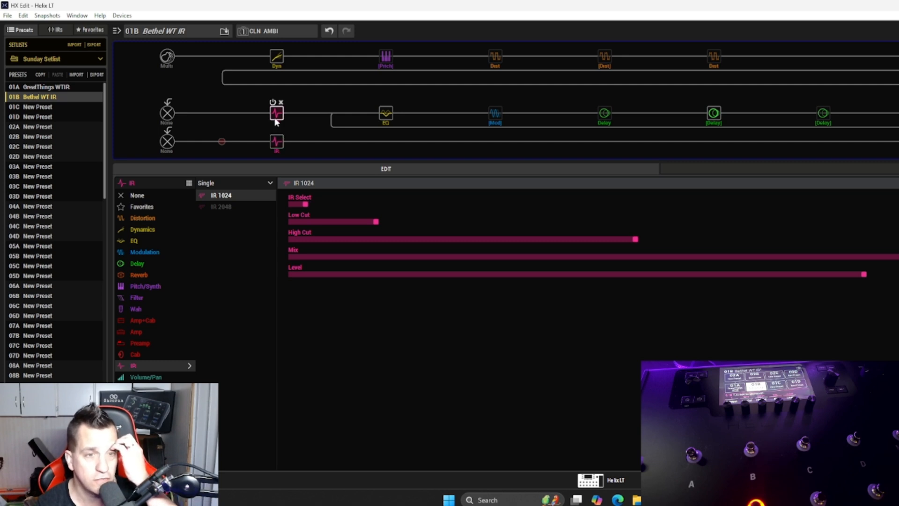
right_click(39, 97)
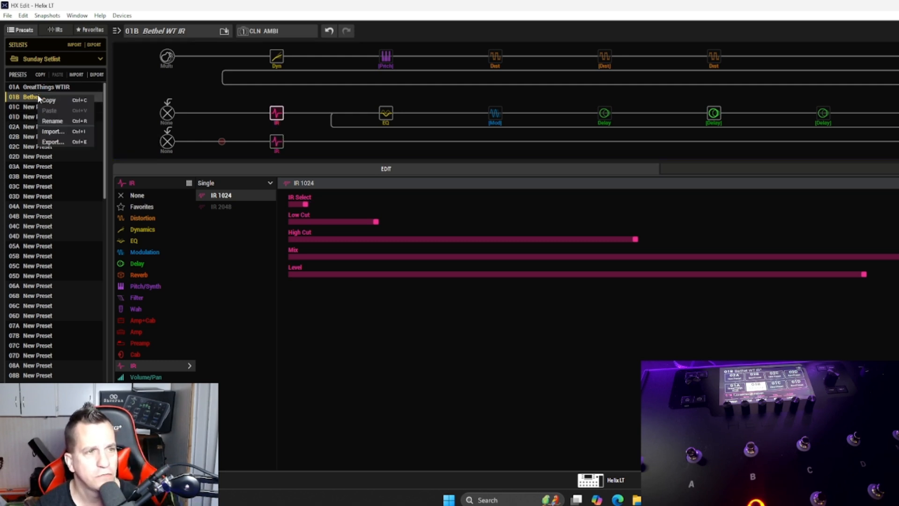
click(64, 124)
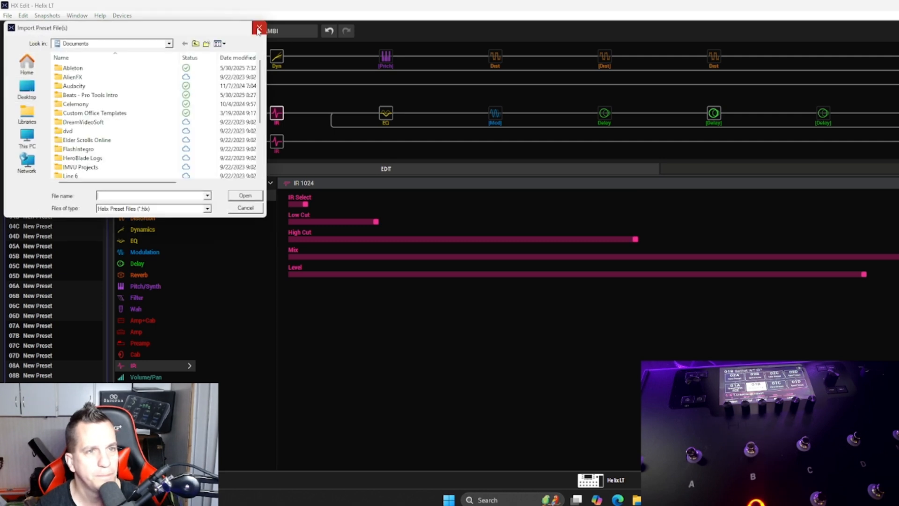
click(259, 27)
Step: Try out renaming preset 01B in the Sunday Setlist, clearing its name, and discard the edit
right_click(44, 95)
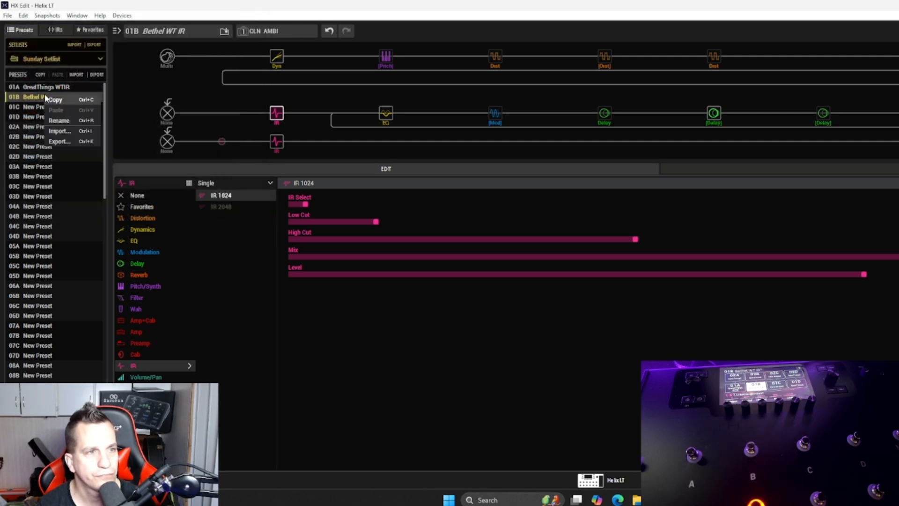
click(68, 117)
text(Bat)
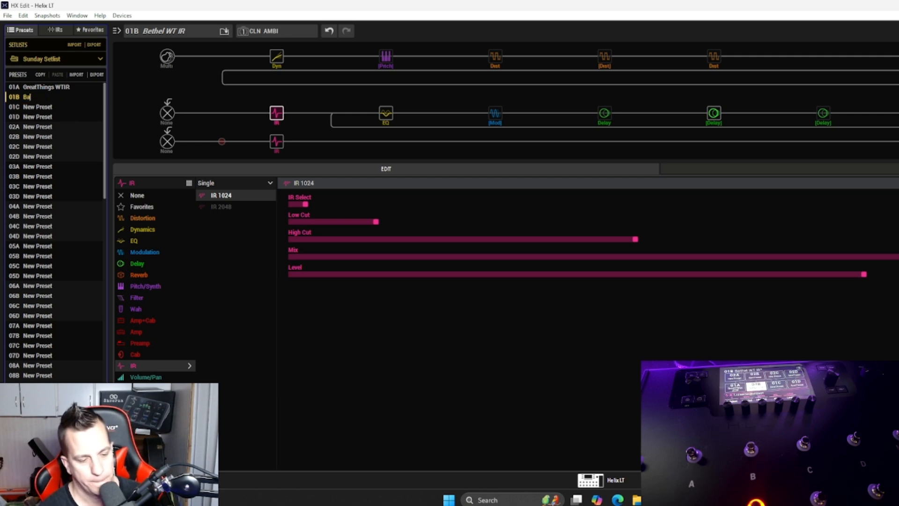
key(BackSpace)
key(BackSpace)
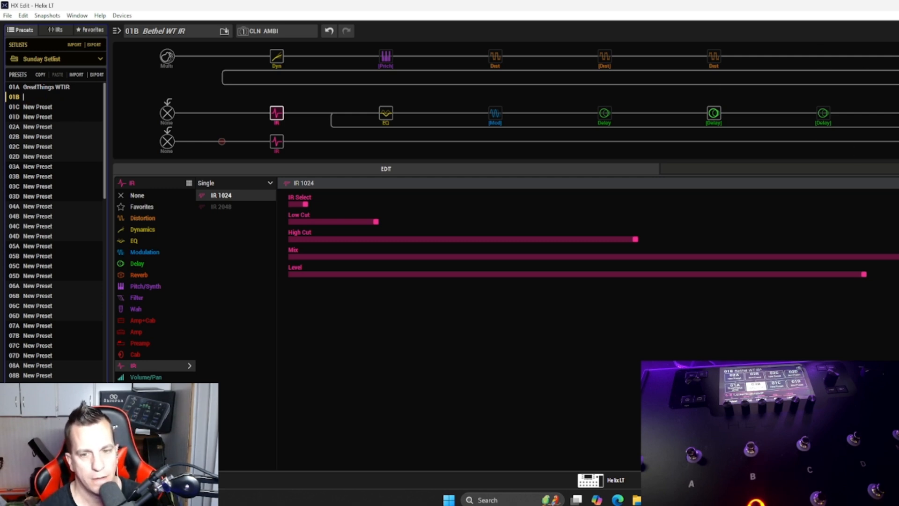
key(Escape)
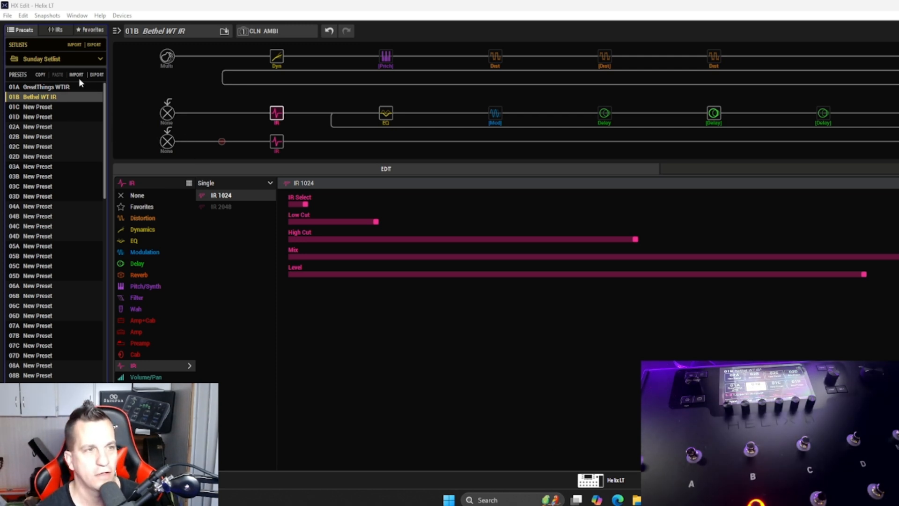
Step: Rename preset 01B in the Sunday Setlist as TWTL B
right_click(50, 97)
click(60, 120)
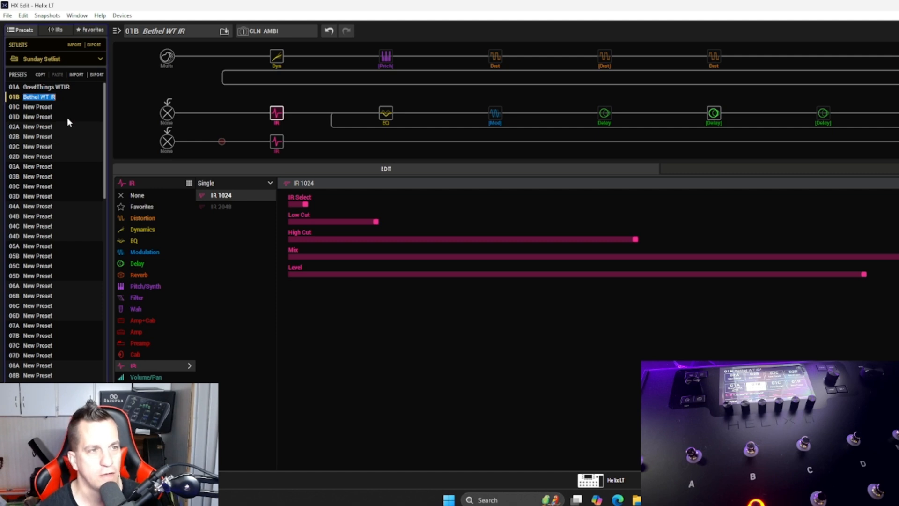
text(TWT)
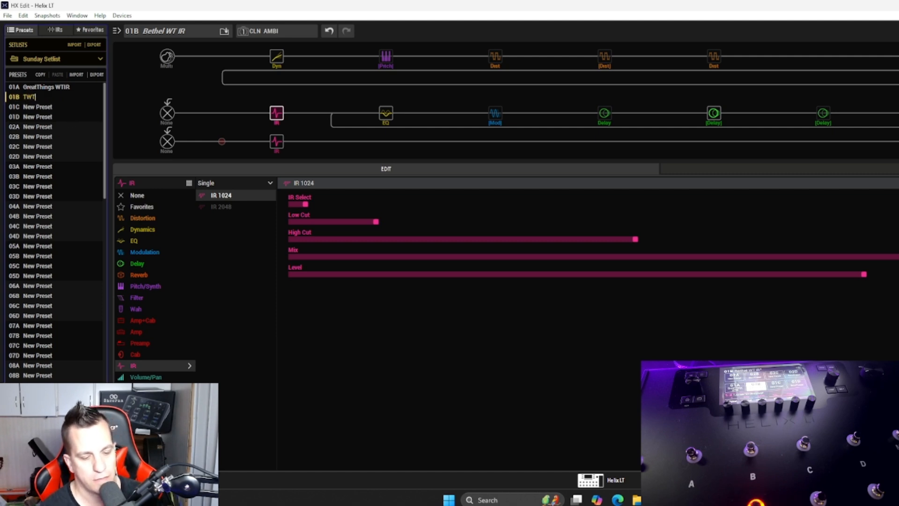
text(T)
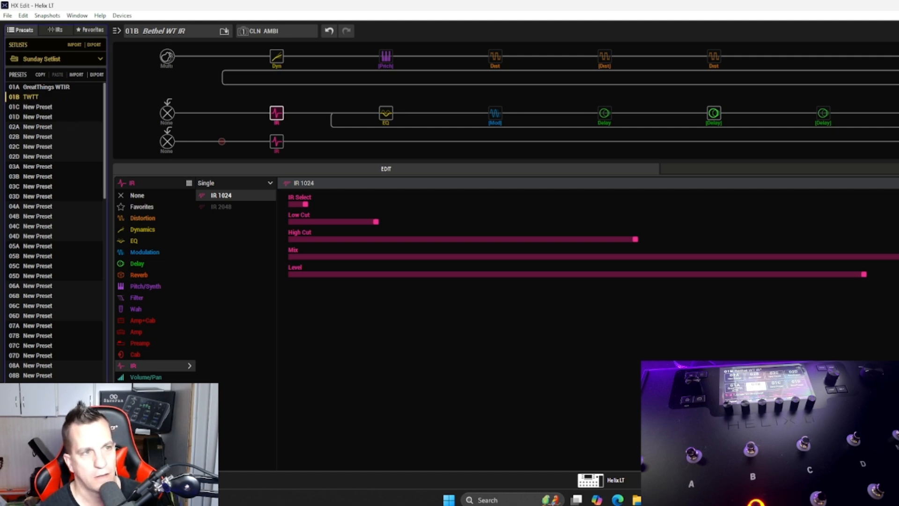
key(BackSpace)
text(WT)
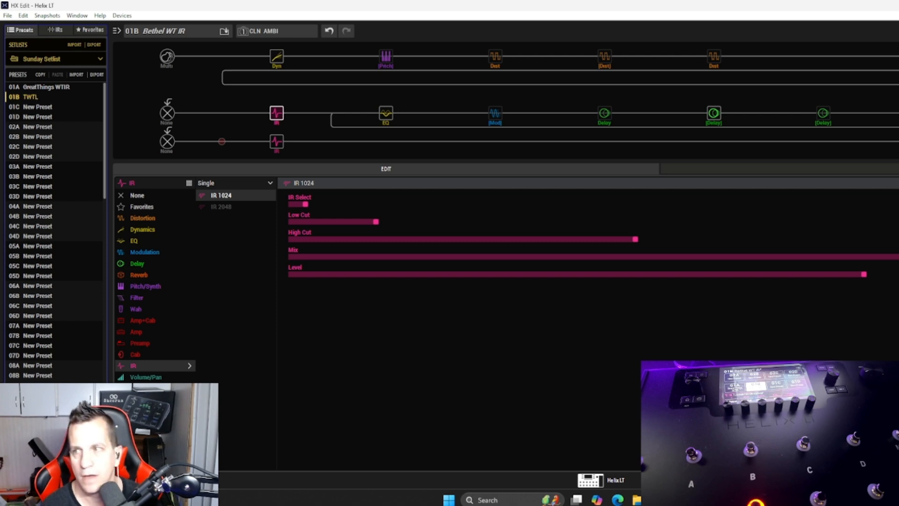
key(Return)
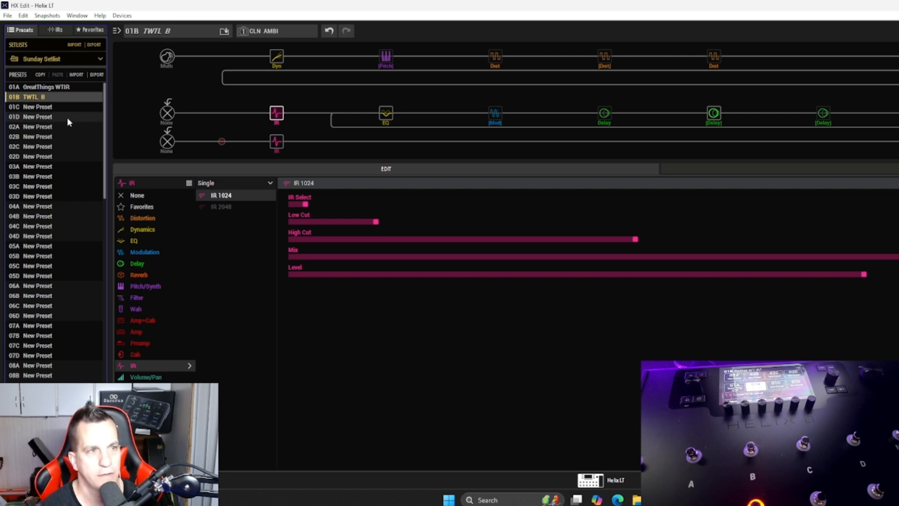
Step: Rename preset 01A in the Sunday Setlist as GreatThings B
right_click(78, 83)
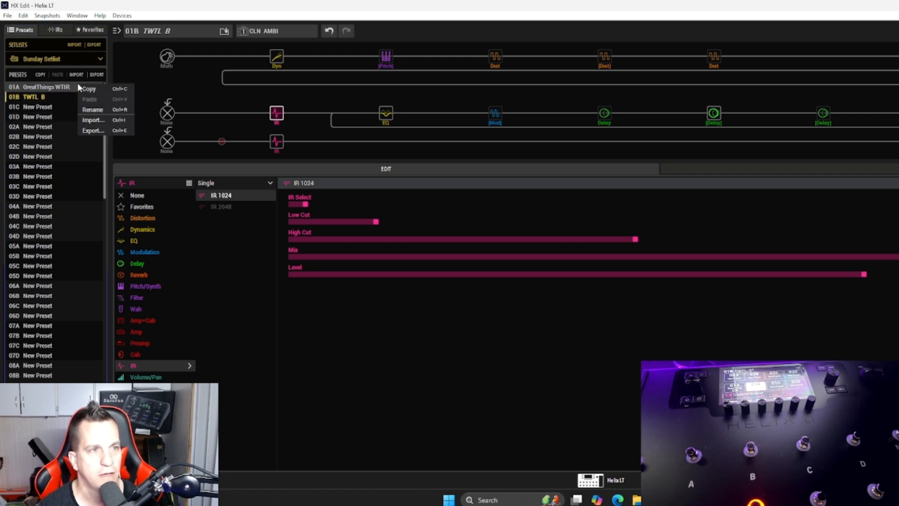
click(96, 112)
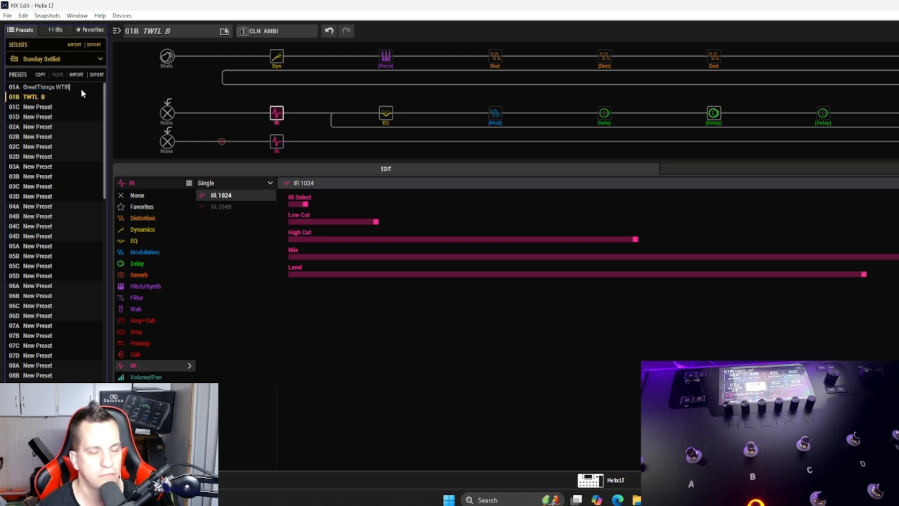
key(BackSpace)
key(BackSpace)
key(BackSpace)
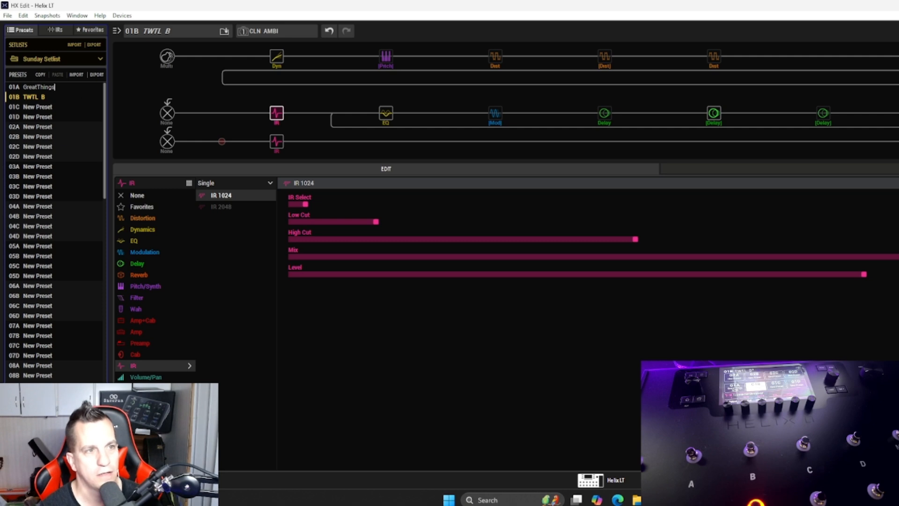
text(s B)
key(Return)
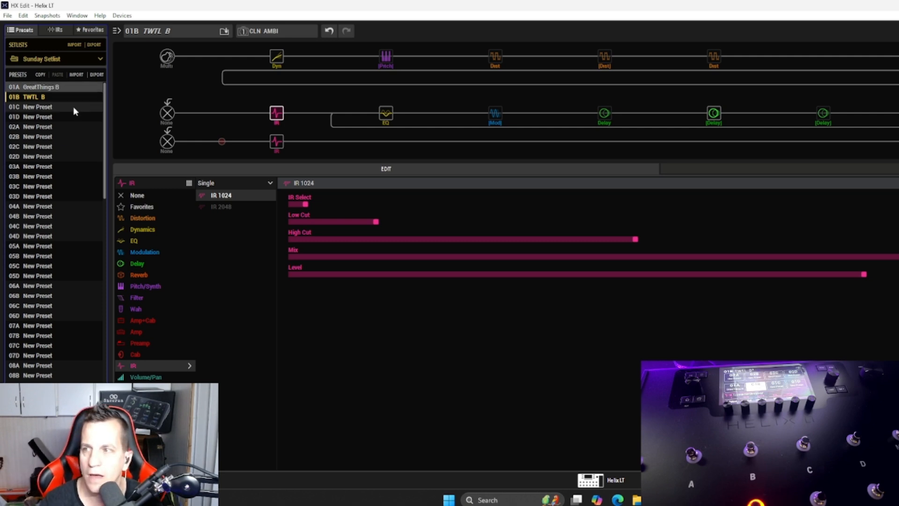
Step: Copy preset 01B TWTL B and paste it into slot 01C, overwriting the empty preset
double_click(17, 111)
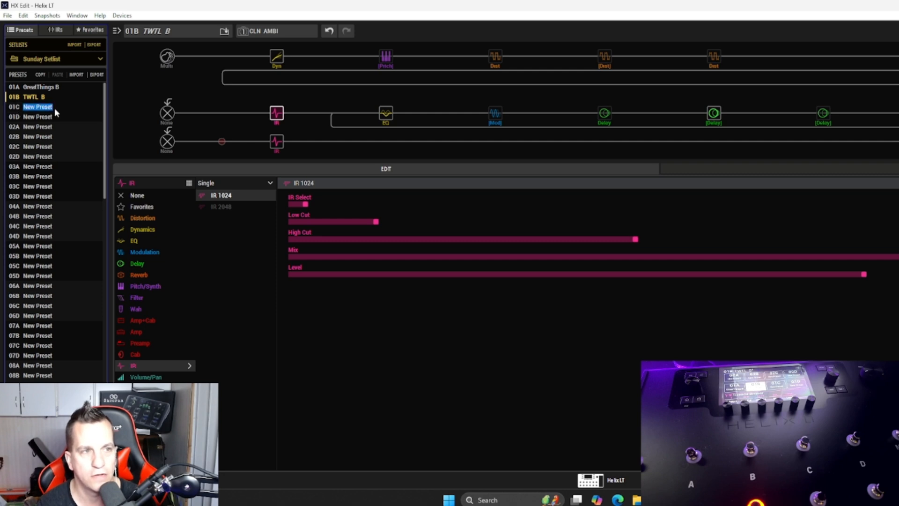
key(ctrl+c)
click(23, 106)
key(ctrl+v)
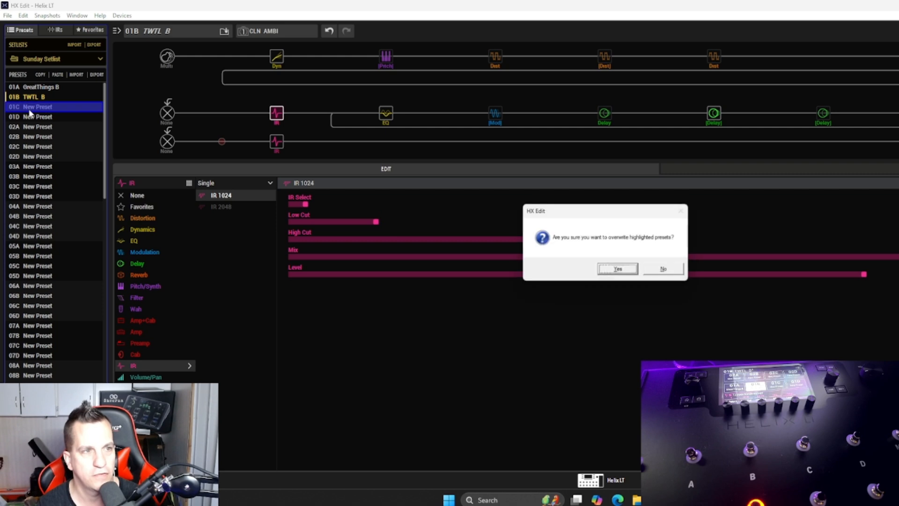
click(624, 269)
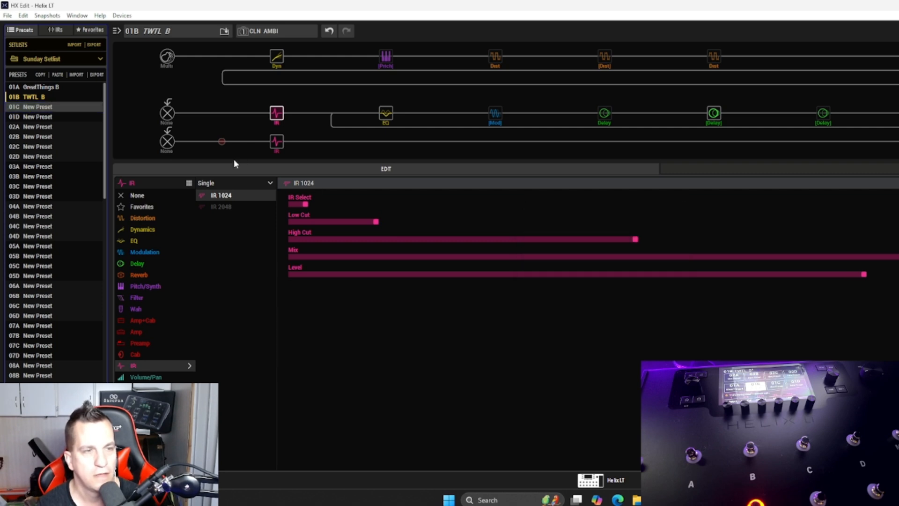
Step: Rename the copied preset in slot 01C as Jesus Paid B
right_click(35, 109)
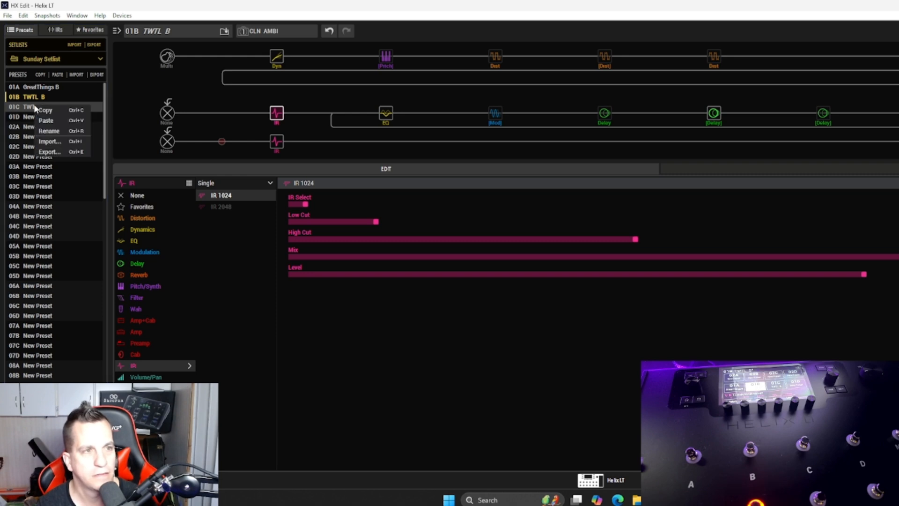
click(47, 135)
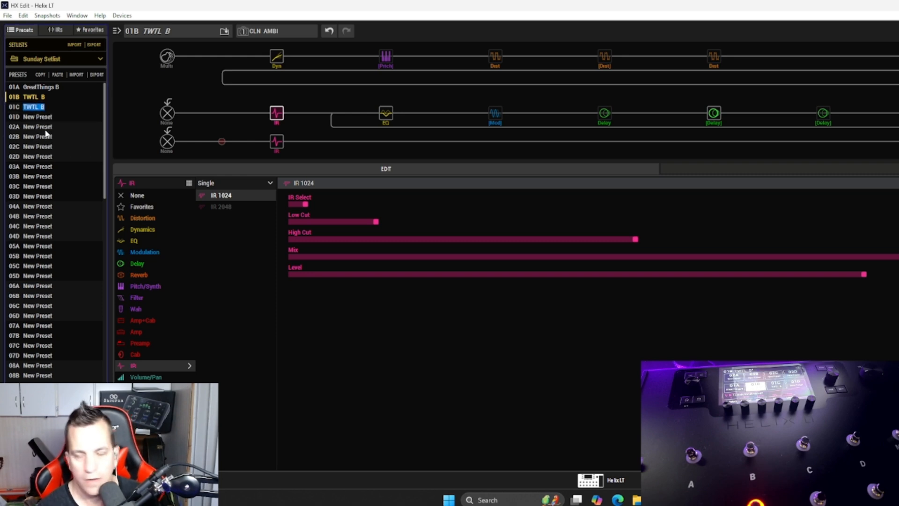
text(Je)
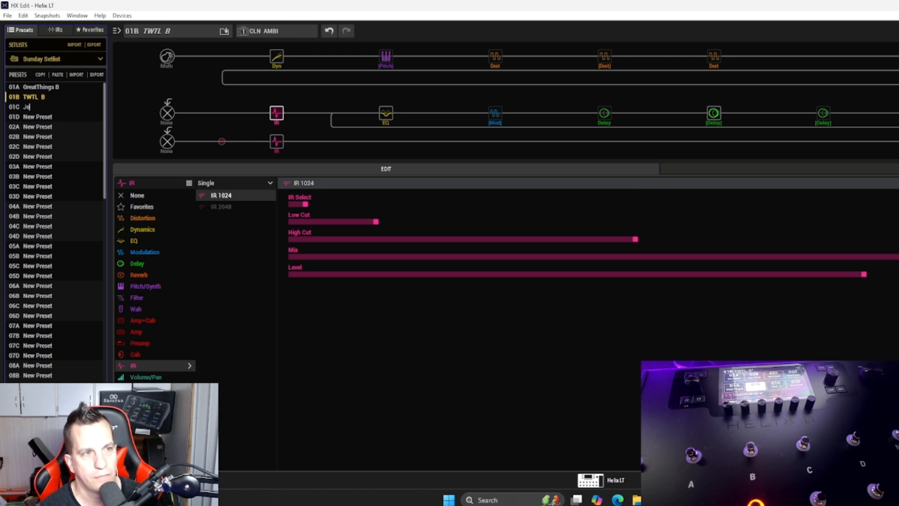
text(sus Paid )
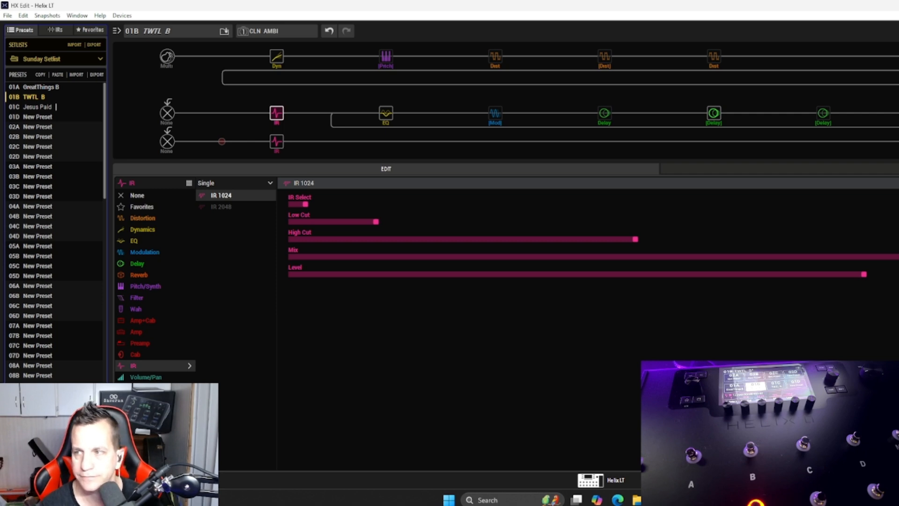
text(B)
key(Return)
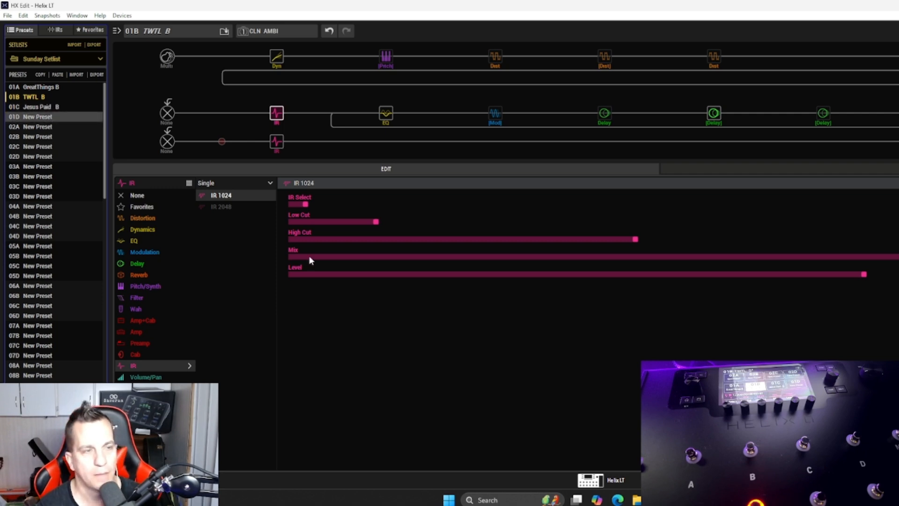
Step: Switch to File Explorer, search the patches new folder for Frim and He wont, and clear the search
click(636, 500)
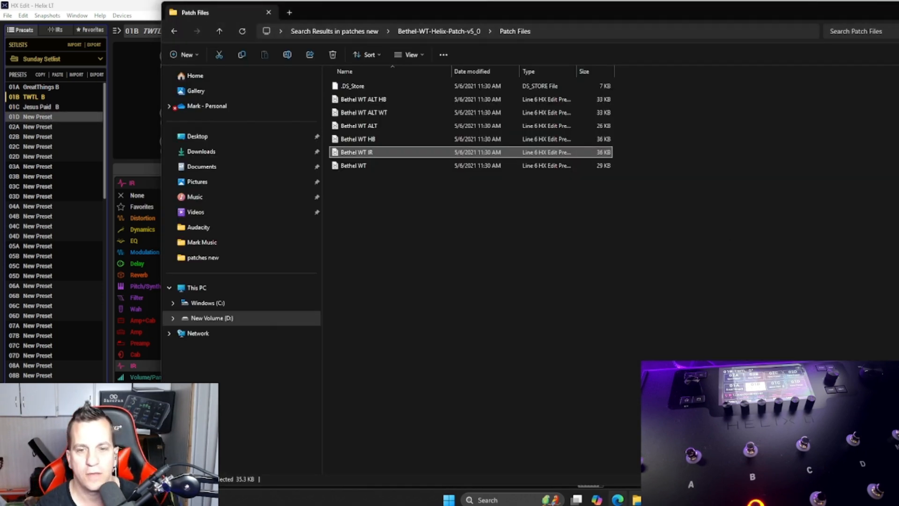
click(332, 31)
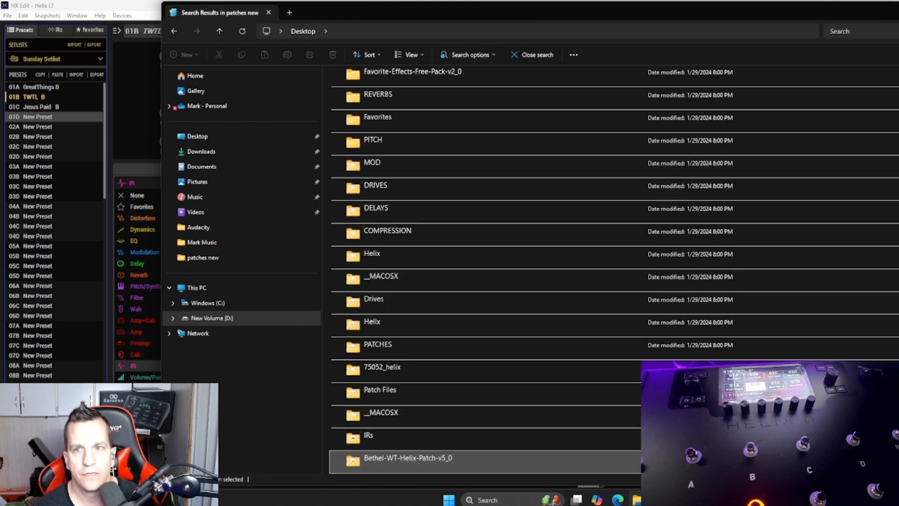
text(Frim)
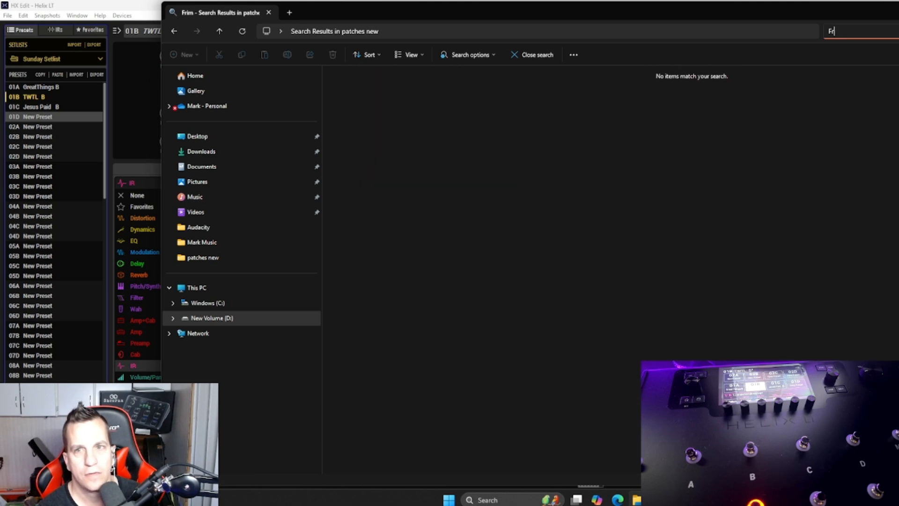
key(BackSpace)
key(BackSpace)
text(He won)
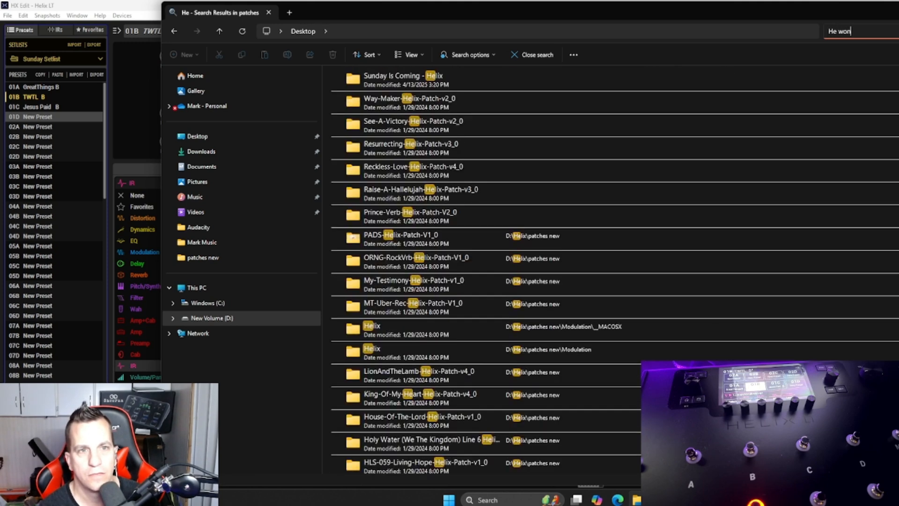
text(t)
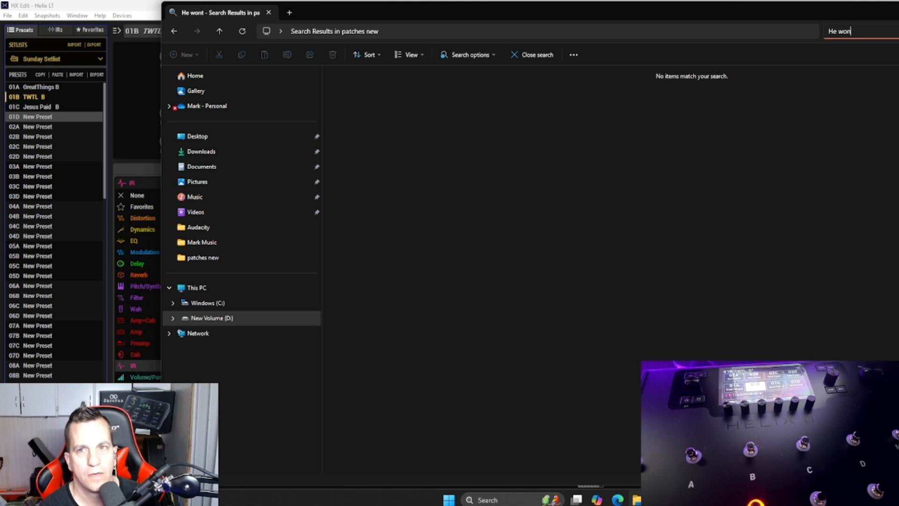
key(BackSpace)
key(BackSpace)
key(BackSpace)
key(BackSpace)
key(BackSpace)
key(BackSpace)
key(BackSpace)
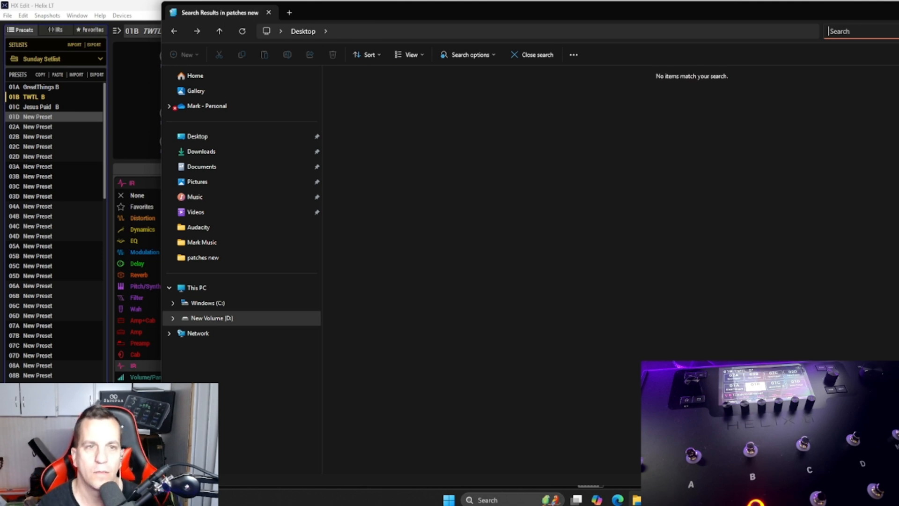
Step: Copy preset 01C Jesus Paid B in HX Edit and paste it into slot 01D, overwriting the empty preset
click(49, 107)
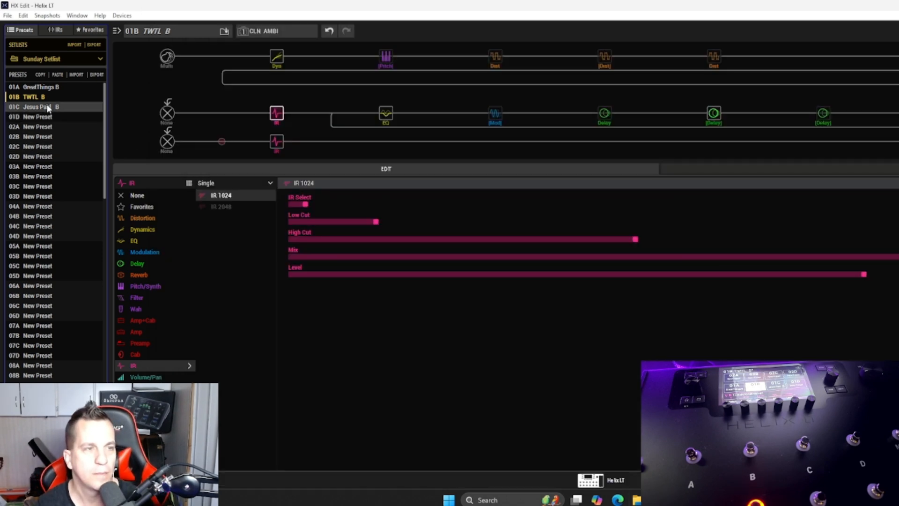
click(42, 116)
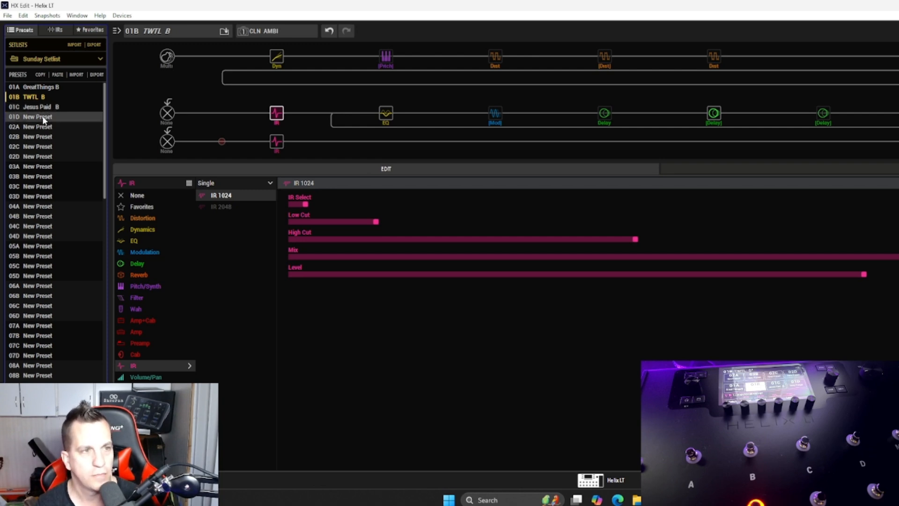
key(ctrl+v)
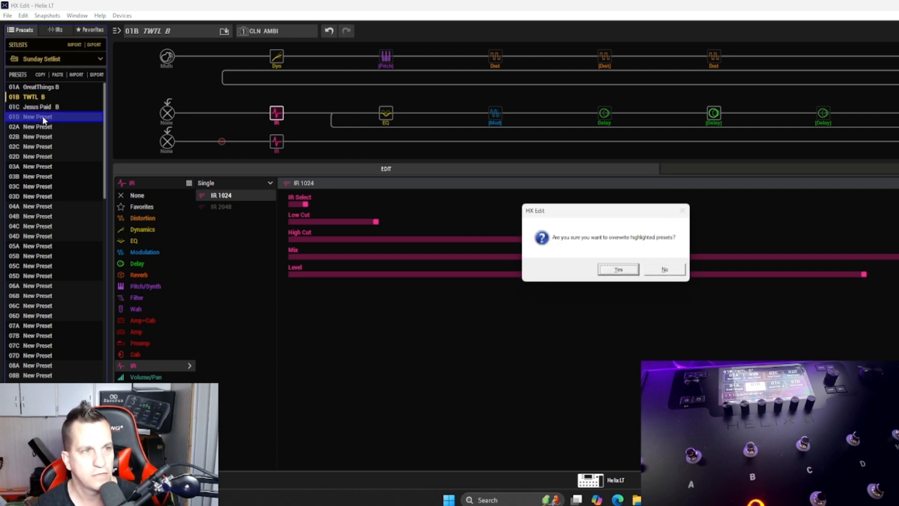
click(626, 271)
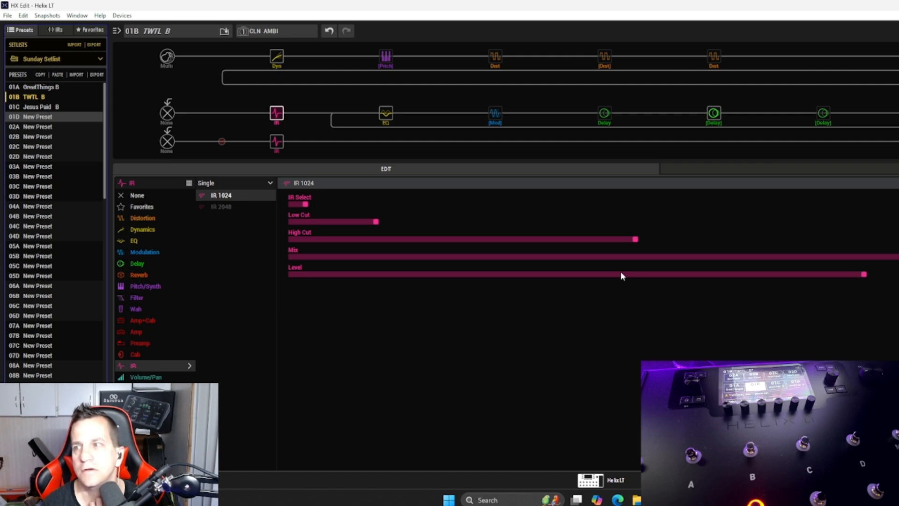
Step: Rename the copied preset in slot 01D from the Jesus Paid title to He Wont, keeping the B suffix
right_click(27, 116)
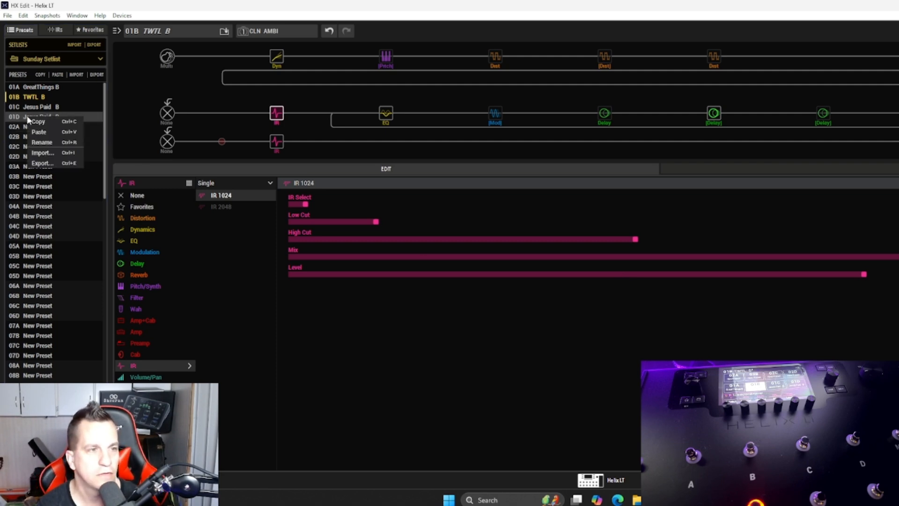
click(43, 142)
click(50, 116)
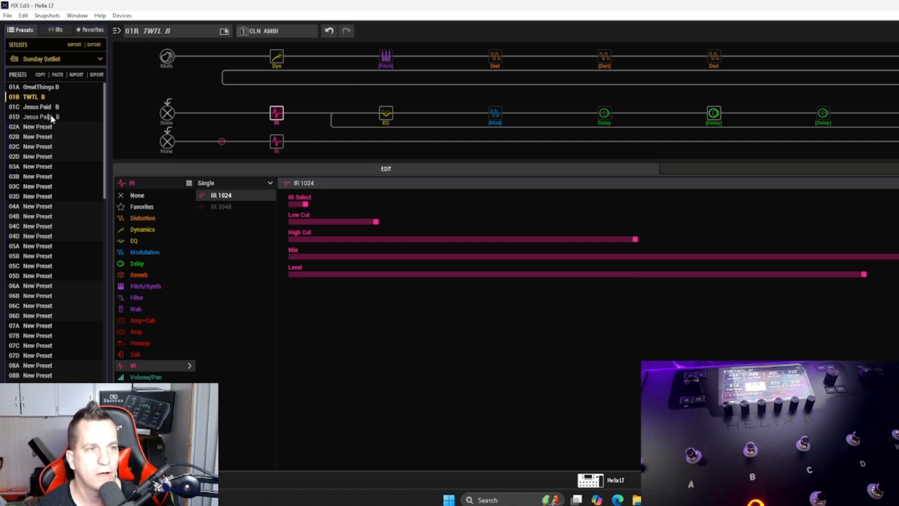
key(BackSpace)
key(BackSpace)
key(BackSpace)
key(BackSpace)
key(BackSpace)
key(BackSpace)
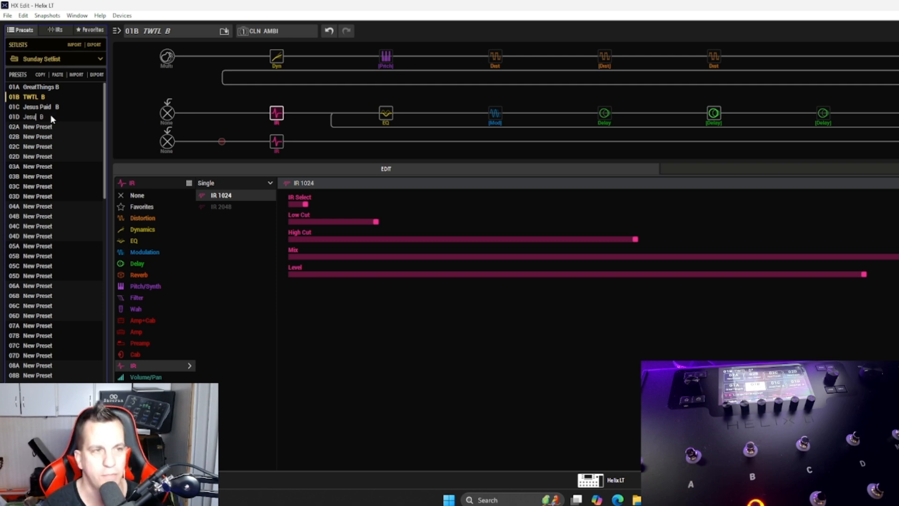
text(He Won)
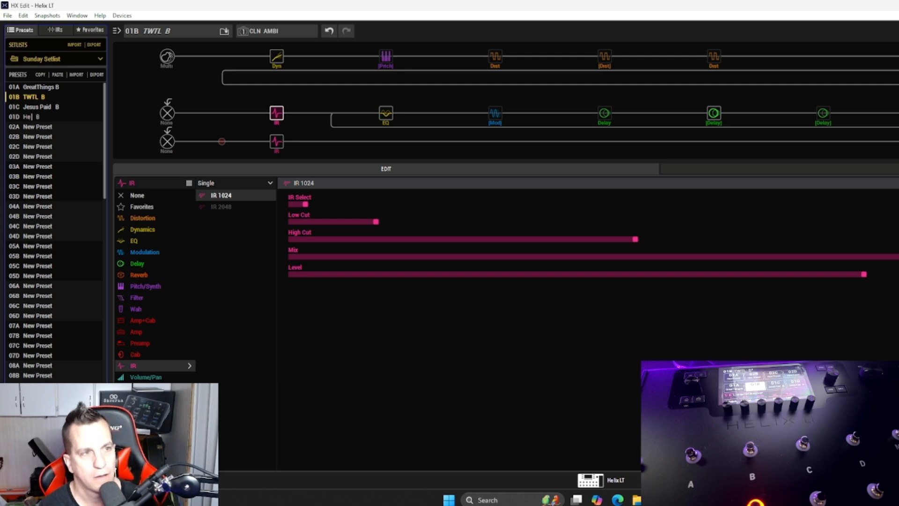
text(t)
key(Return)
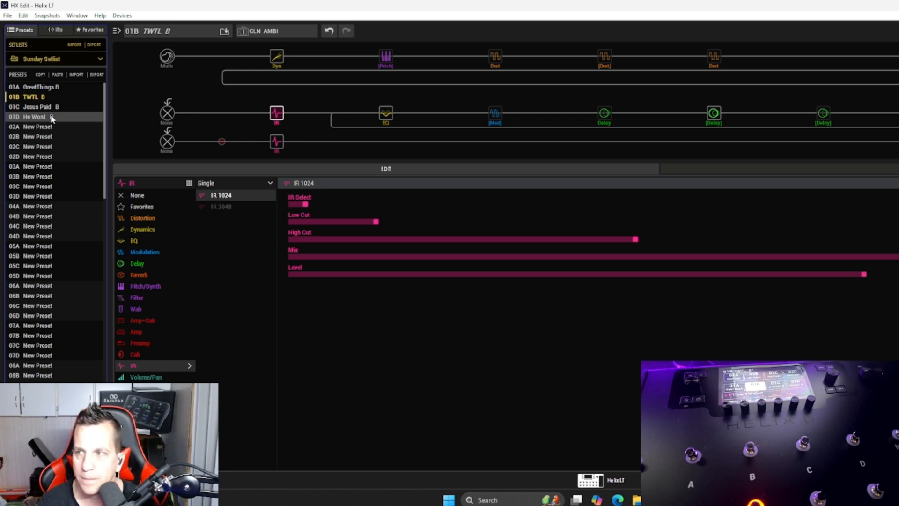
Step: Change the key letter at the end of preset 01D's name so it reads He Wont A
right_click(52, 118)
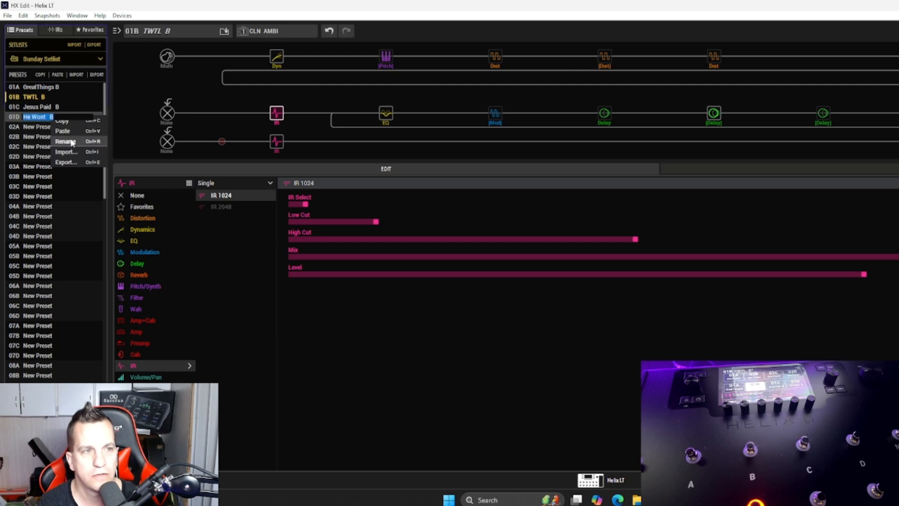
click(65, 141)
click(61, 115)
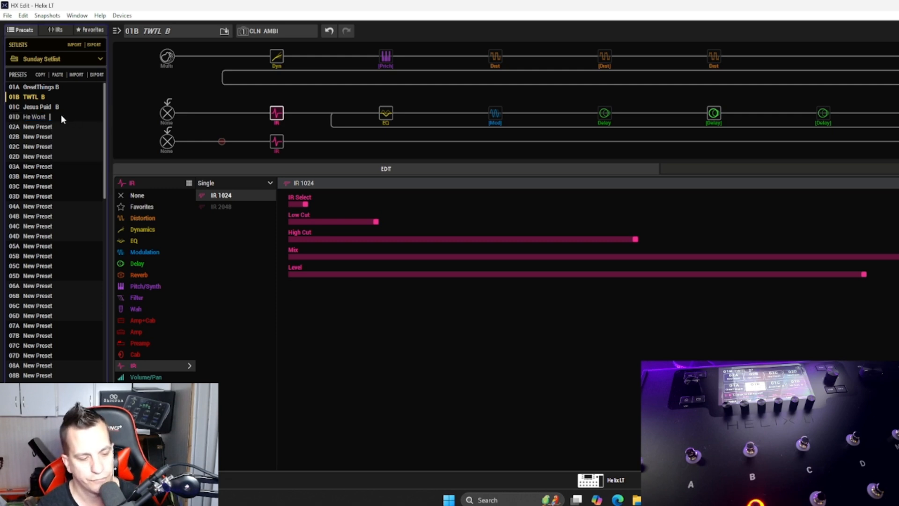
text(A)
key(Return)
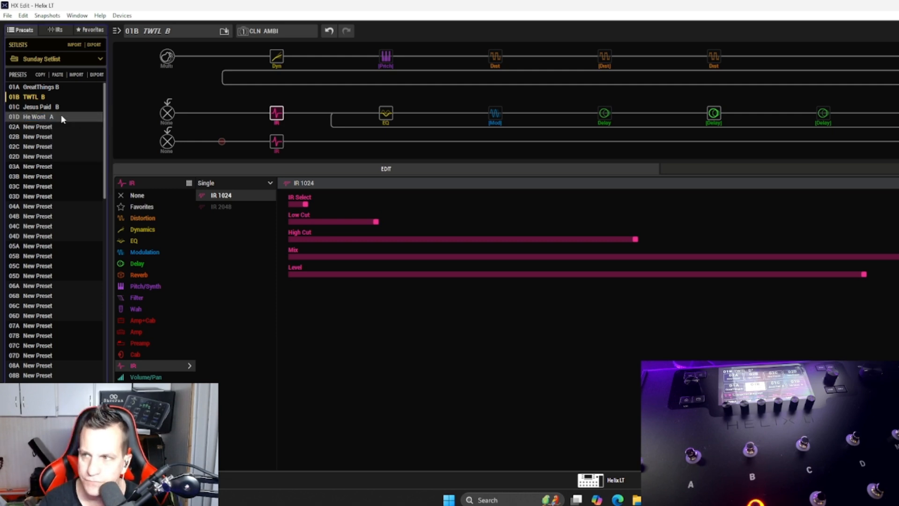
Step: Select the empty slot 02A, switch to File Explorer, and search the patches new folder for Slaves, clearing the search when done
click(13, 126)
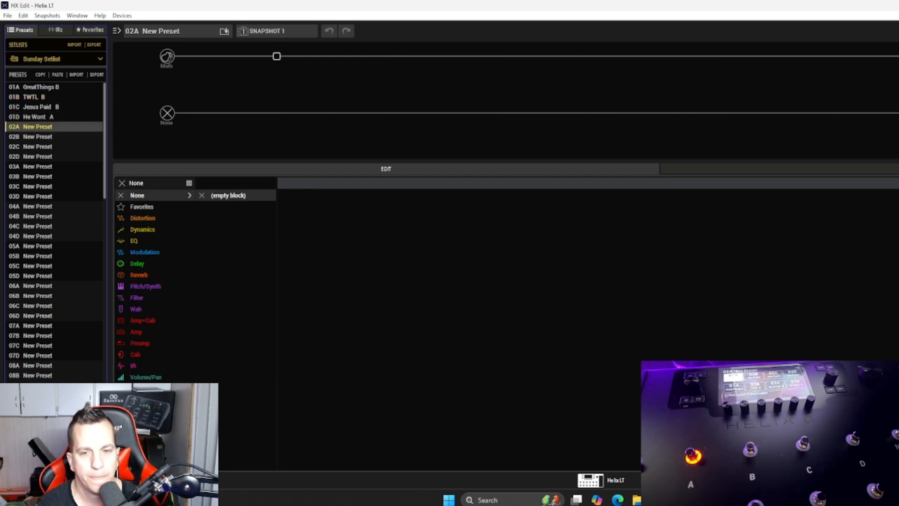
click(635, 499)
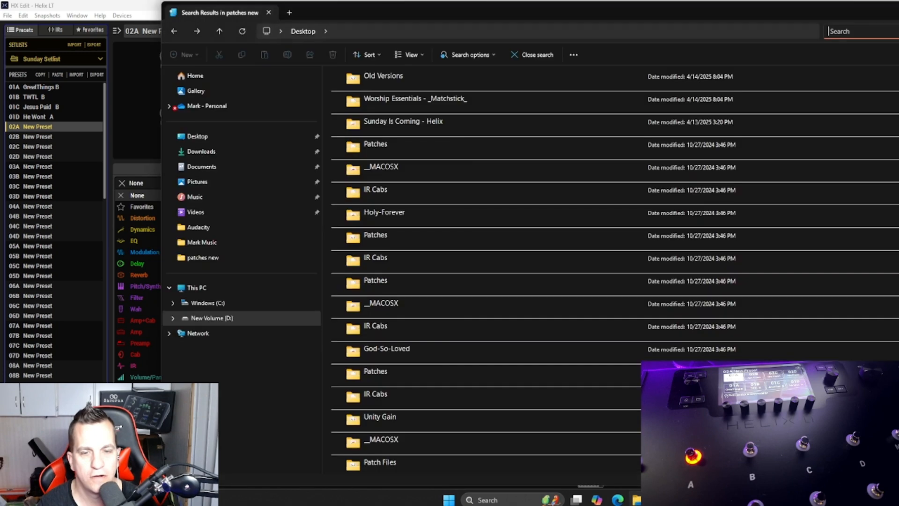
click(857, 30)
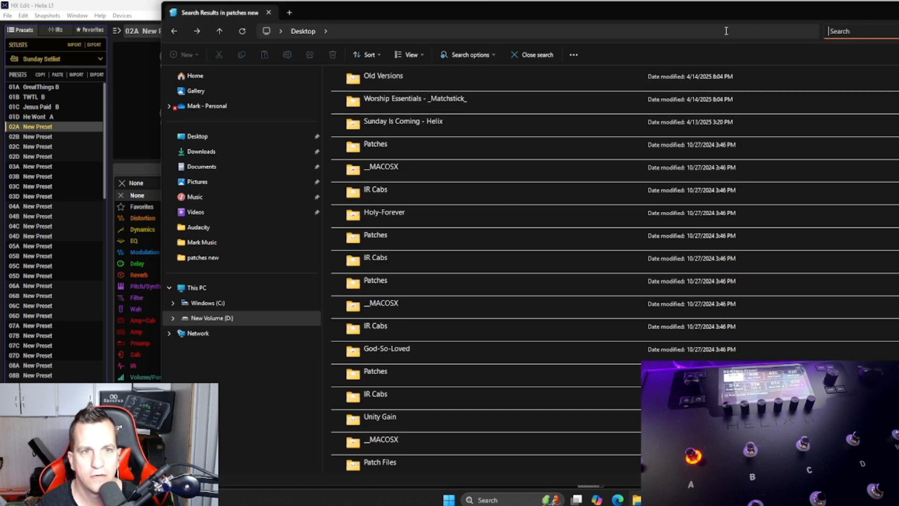
text(Slave)
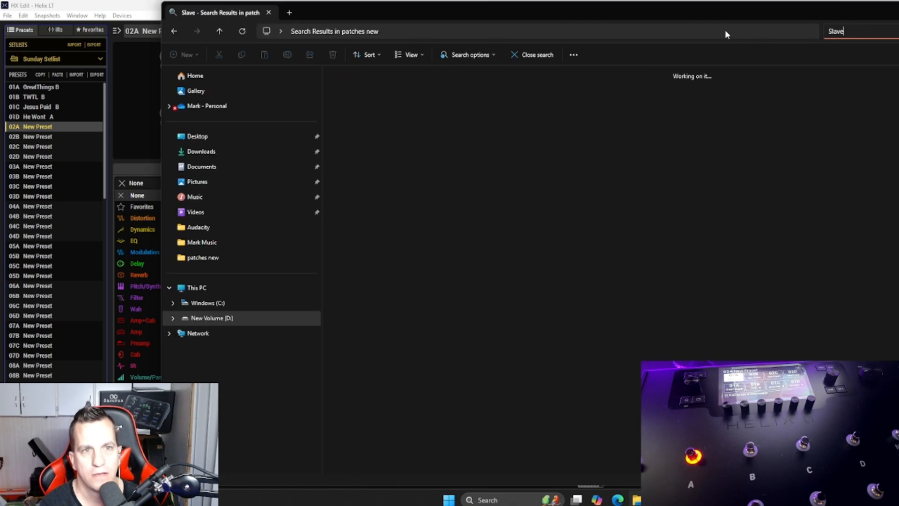
text(s)
key(BackSpace)
key(BackSpace)
key(BackSpace)
key(BackSpace)
key(BackSpace)
key(BackSpace)
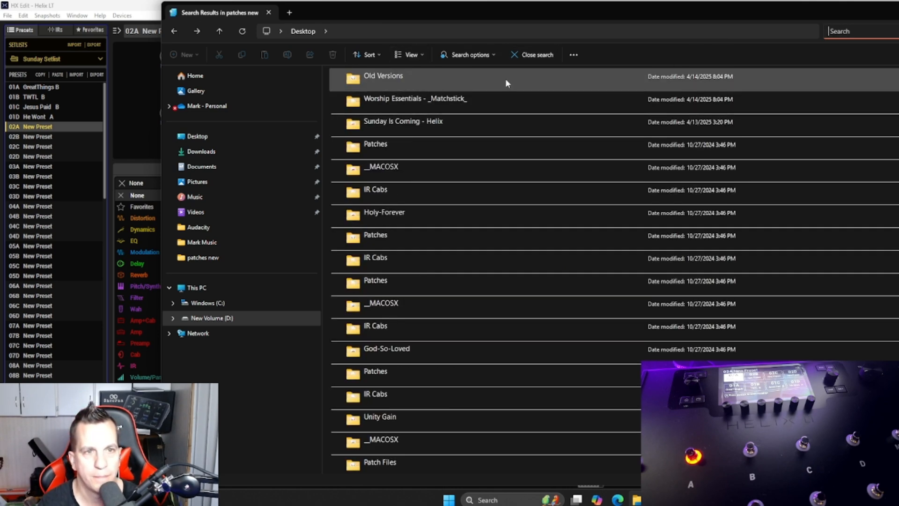
Step: Open the Helix folder on drive D: and search it for Slaves, clearing the search when done
click(225, 319)
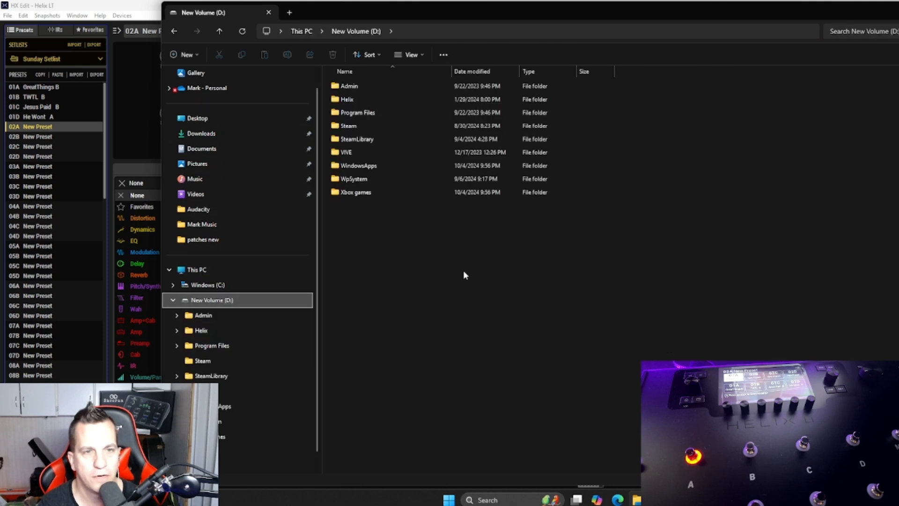
double_click(372, 100)
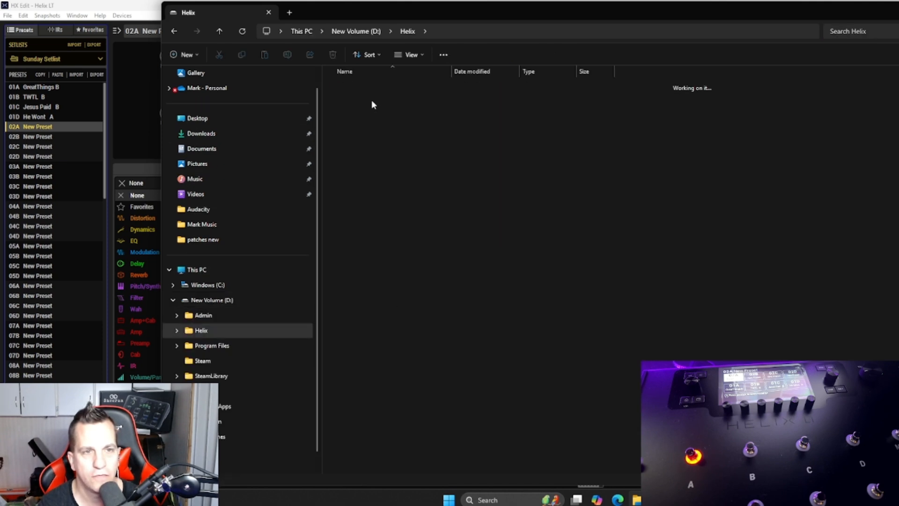
click(829, 31)
text(Slaves)
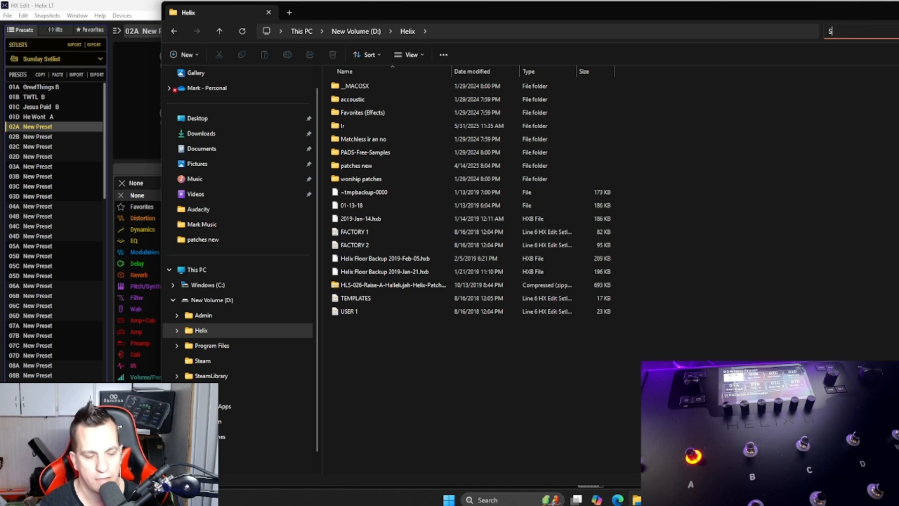
key(BackSpace)
key(BackSpace)
key(BackSpace)
key(BackSpace)
key(BackSpace)
key(BackSpace)
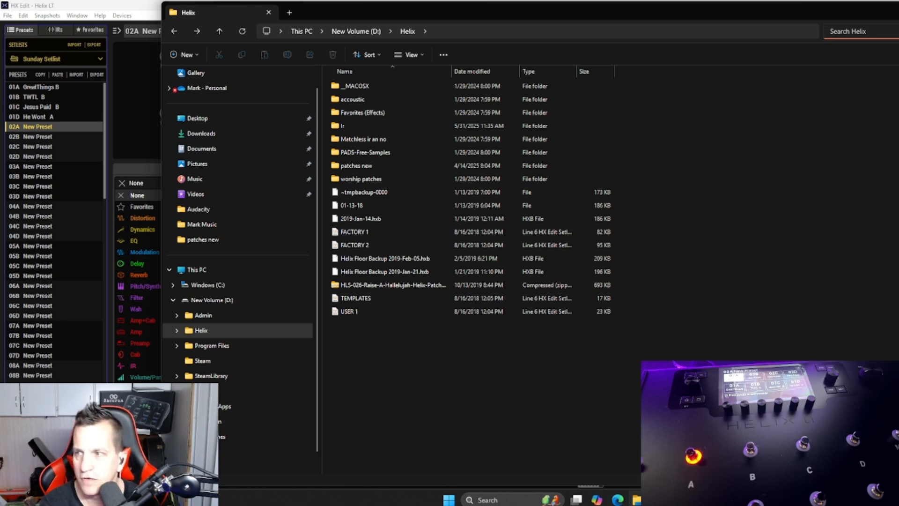
Step: Search the Helix folder for Ble and clear the search
text(Ble)
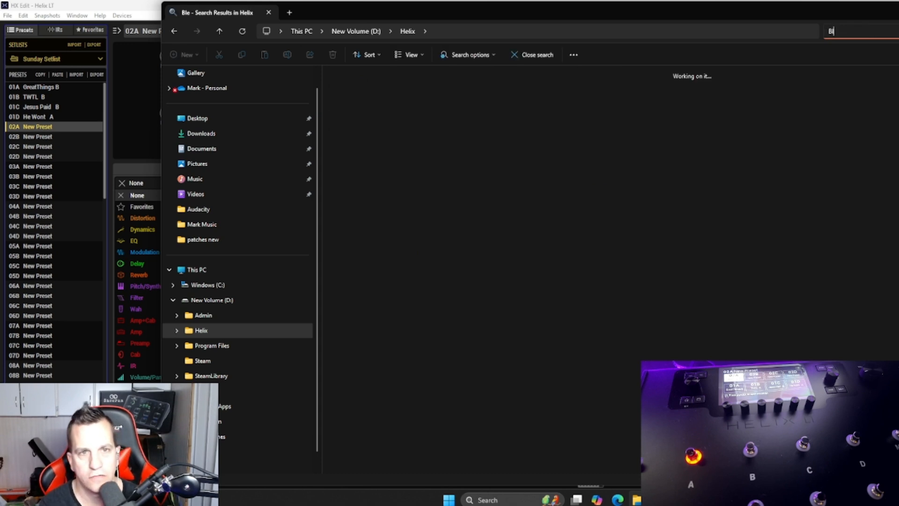
key(BackSpace)
key(BackSpace)
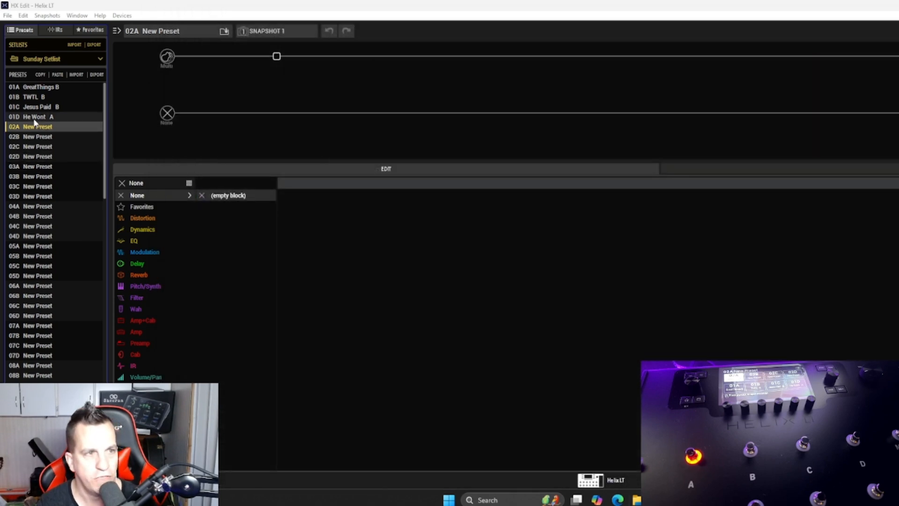
Step: Back in HX Edit, load preset 01D He Wont A and reassign IR Select near the start of its range in both IR blocks
click(35, 119)
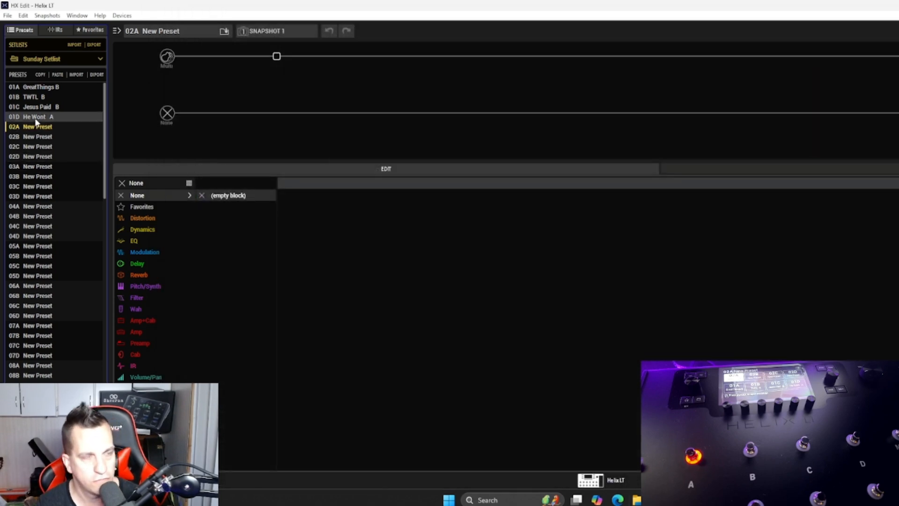
click(37, 128)
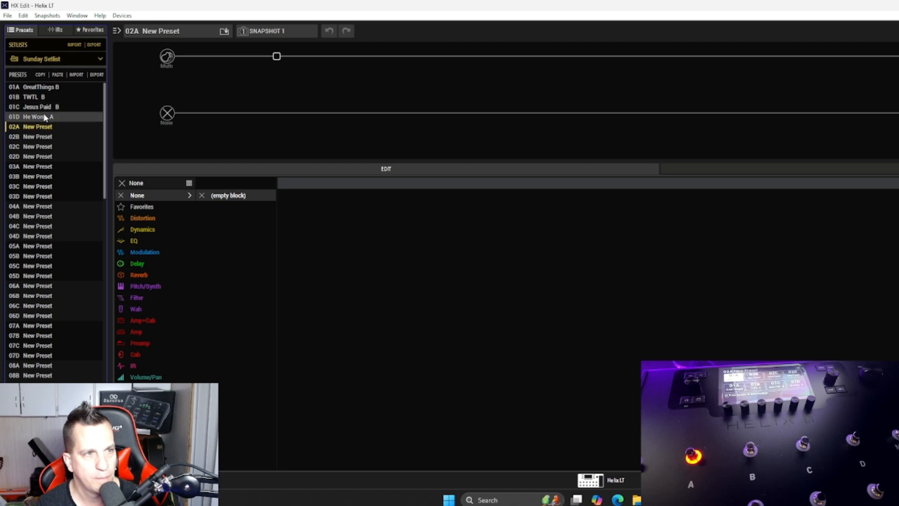
double_click(61, 118)
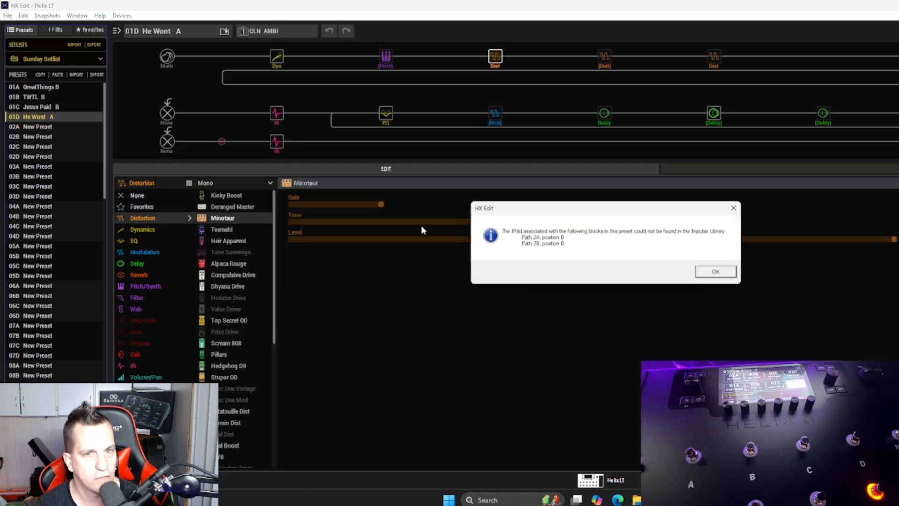
key(Return)
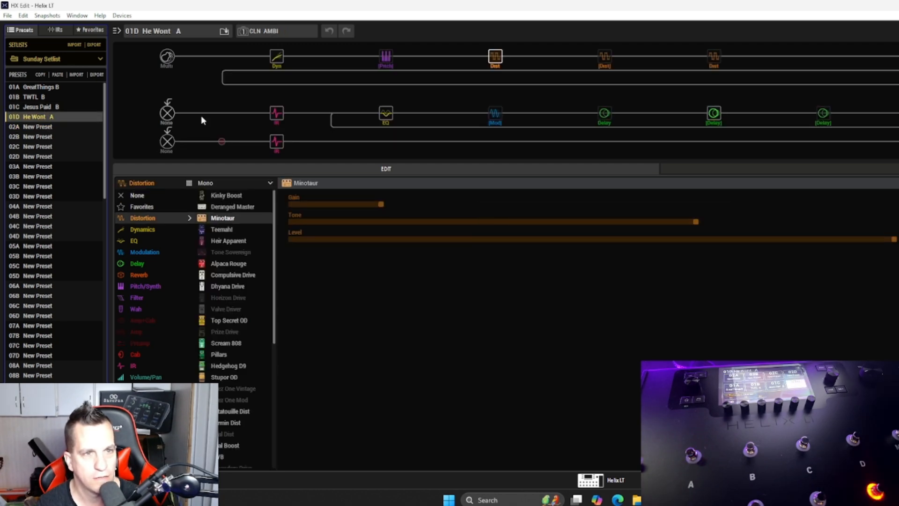
click(275, 117)
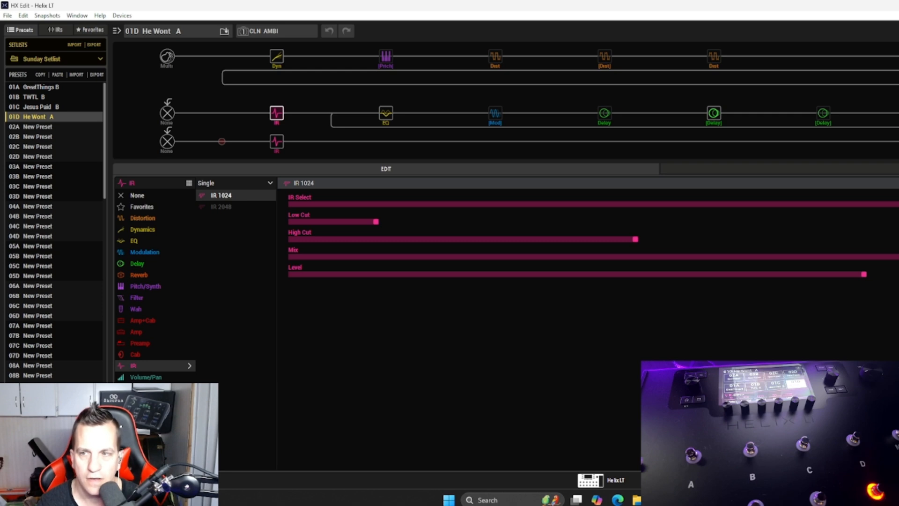
click(306, 204)
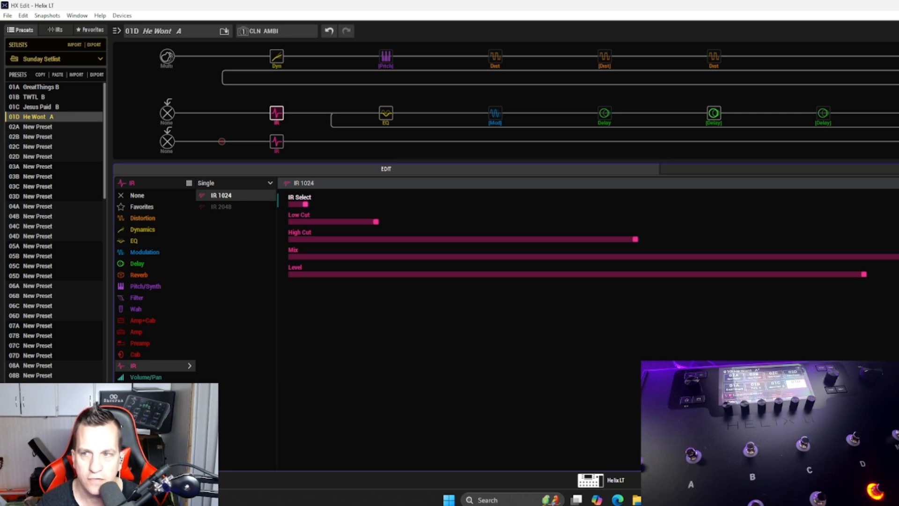
click(278, 141)
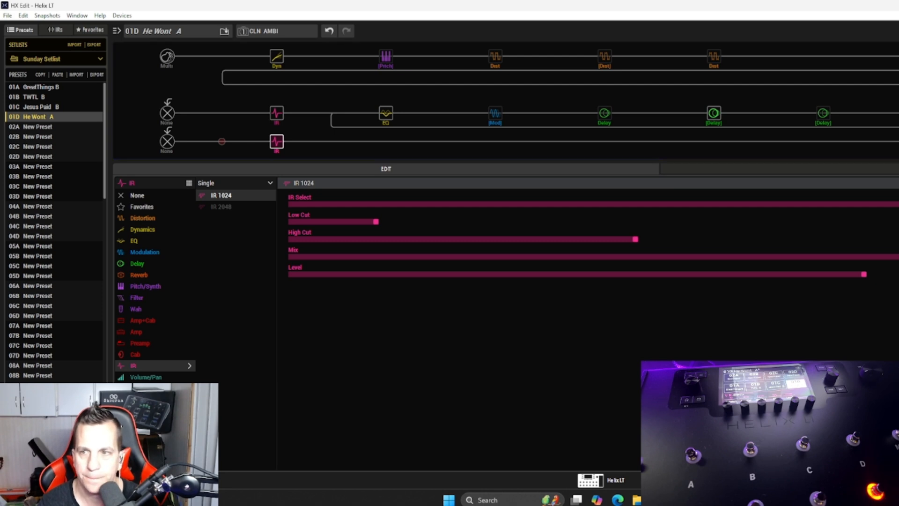
click(300, 198)
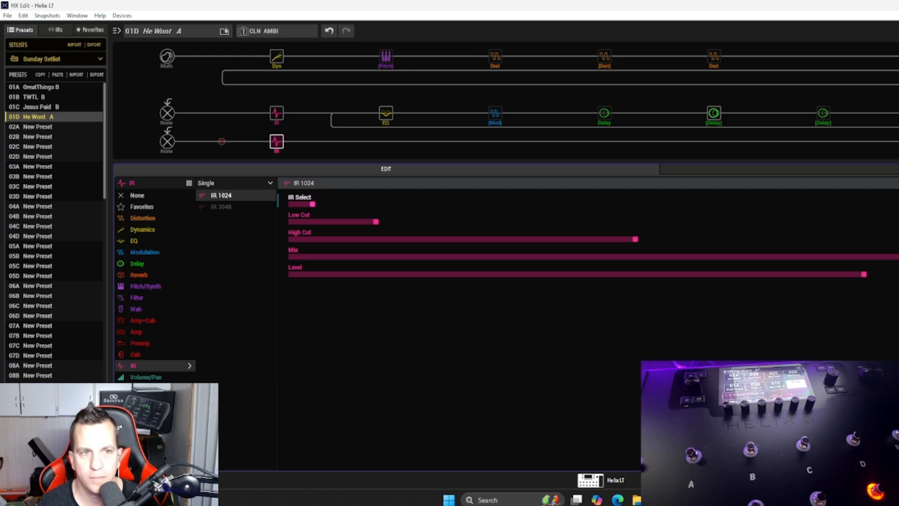
Step: Load preset 01C Jesus Paid B and reassign IR Select near the start of its range in the path 2A and 2B IR blocks
click(41, 107)
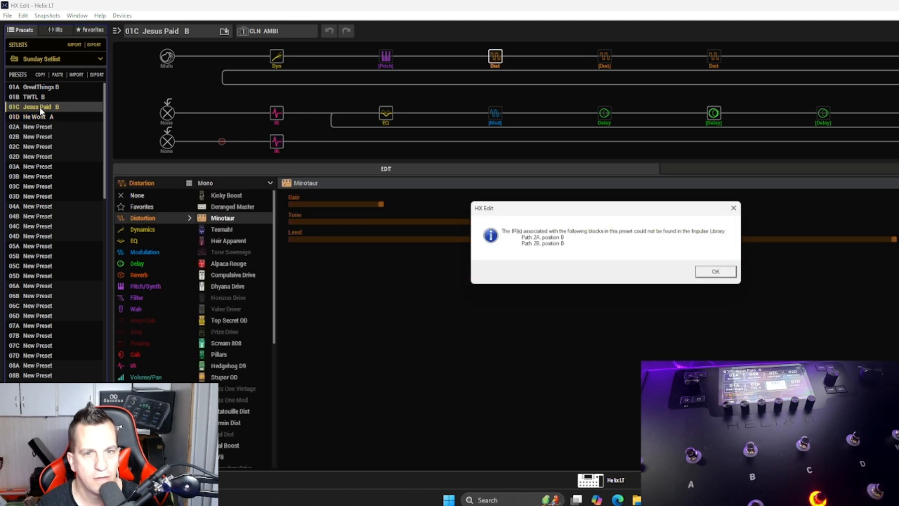
click(715, 272)
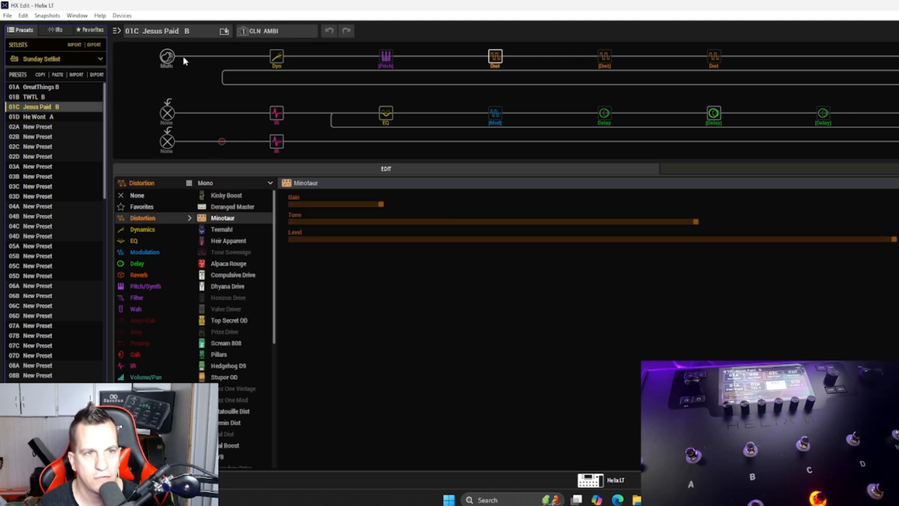
click(277, 113)
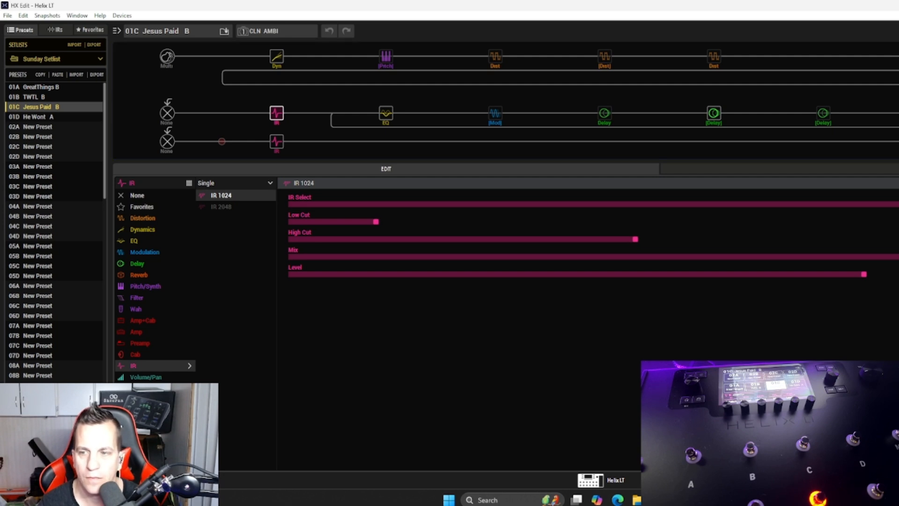
key(Return)
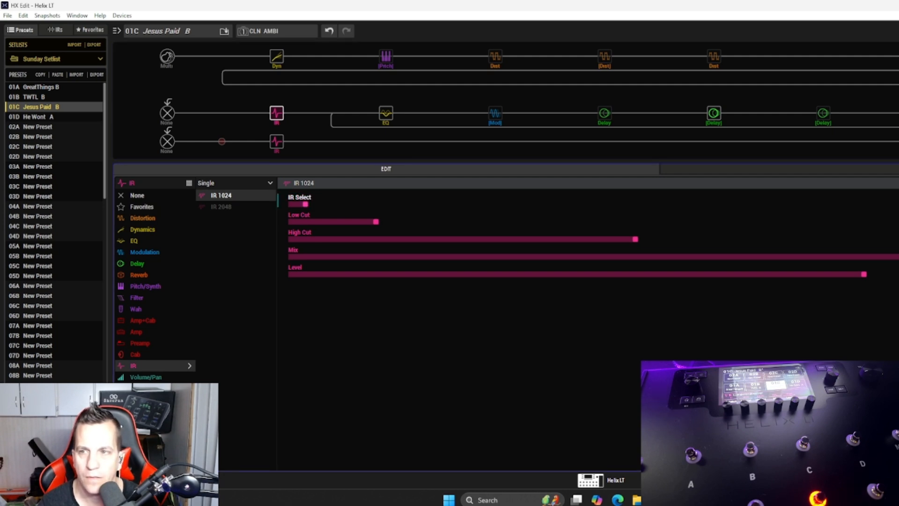
click(280, 141)
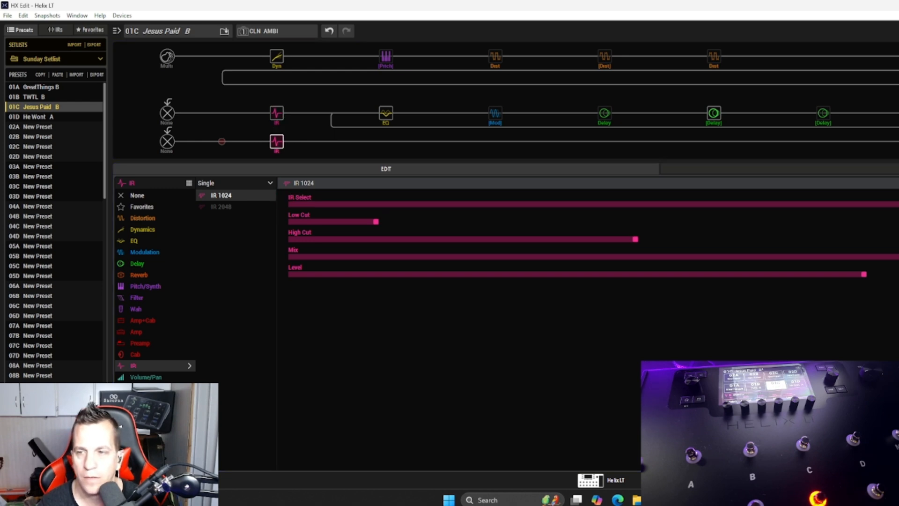
key(Return)
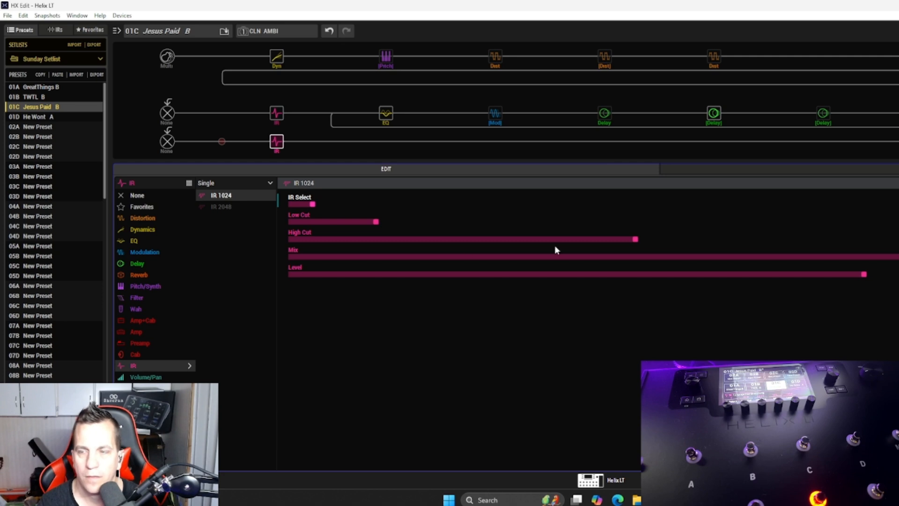
Step: Load preset 01B TWTL B, reassign IR Select near the start of its range in both IR blocks, and save the preset
click(27, 97)
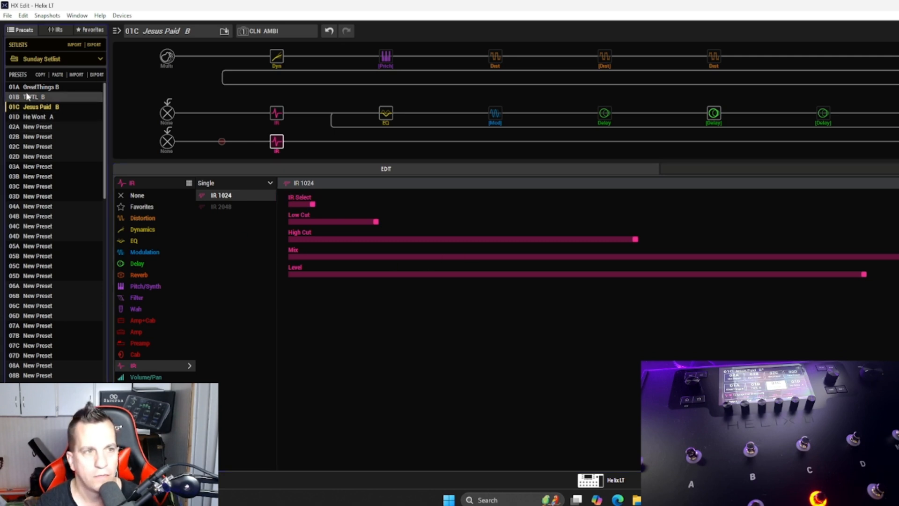
double_click(27, 97)
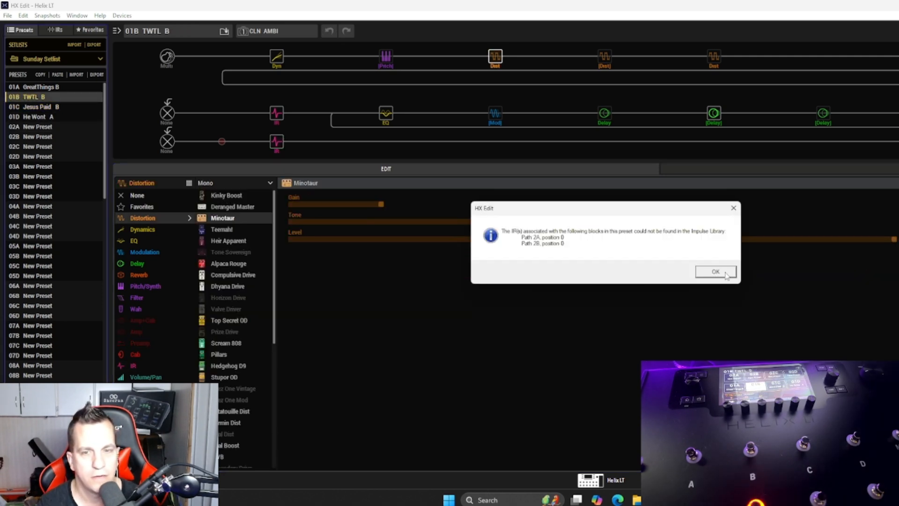
click(716, 272)
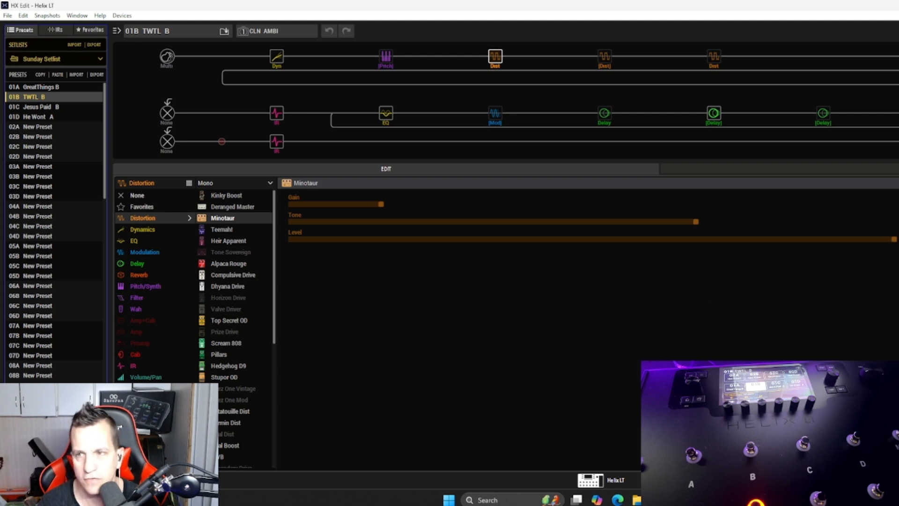
click(276, 114)
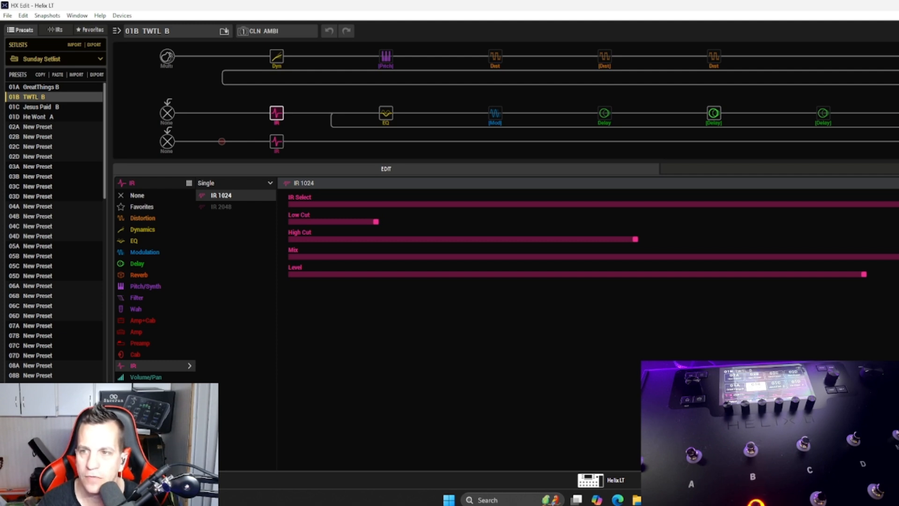
click(896, 242)
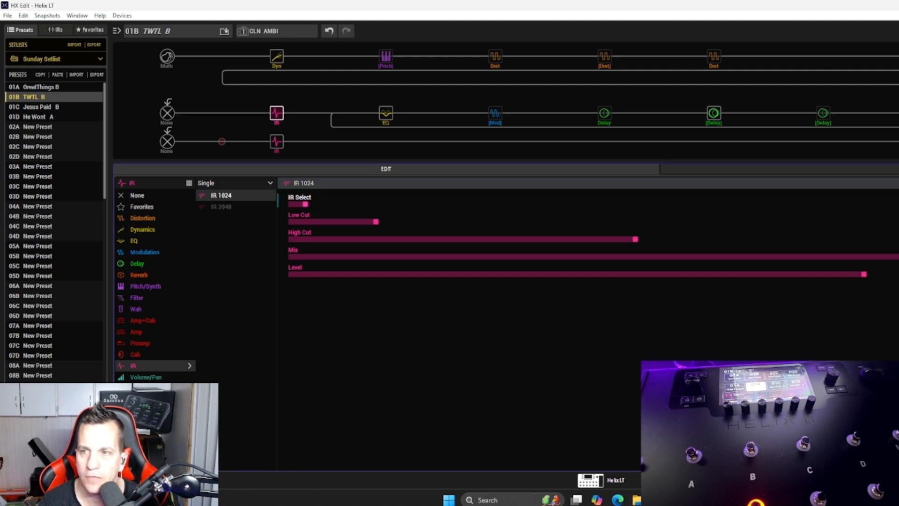
click(278, 142)
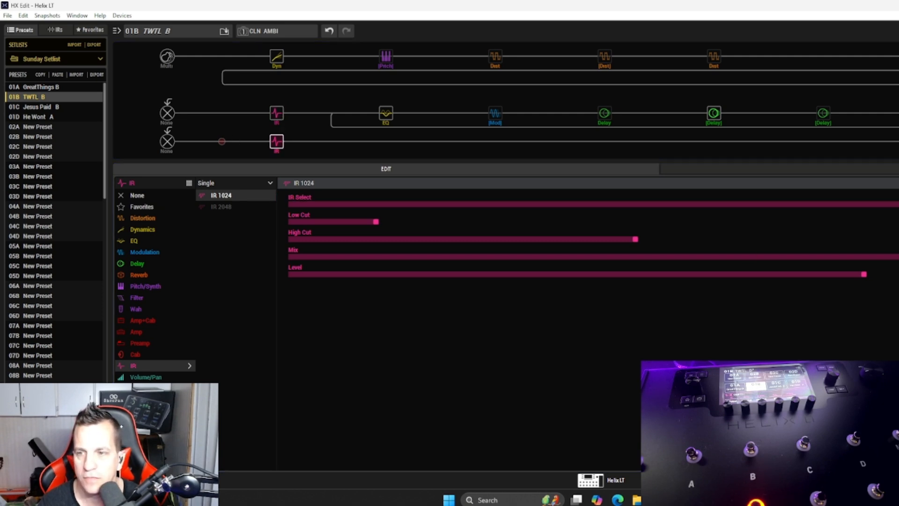
click(896, 204)
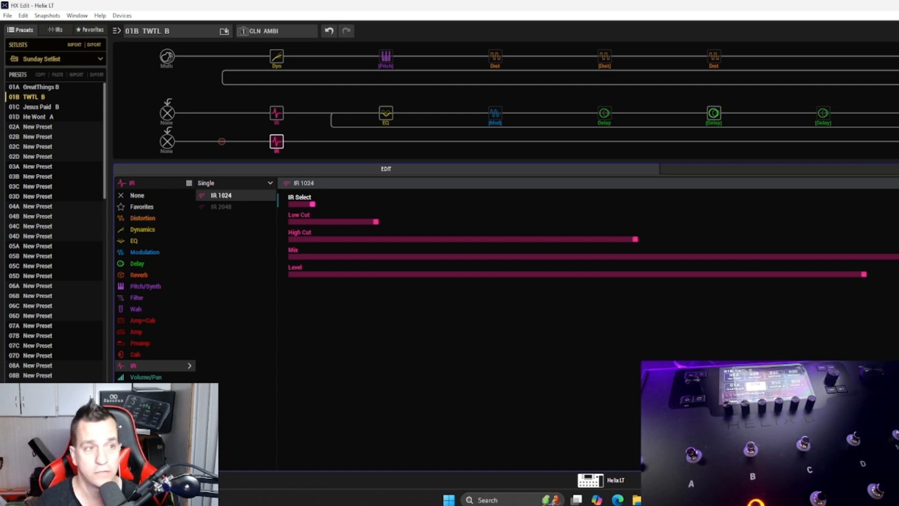
Step: Load presets 01C Jesus Paid B and 01B TWTL B in turn to check whether their IR assignments were kept
click(59, 108)
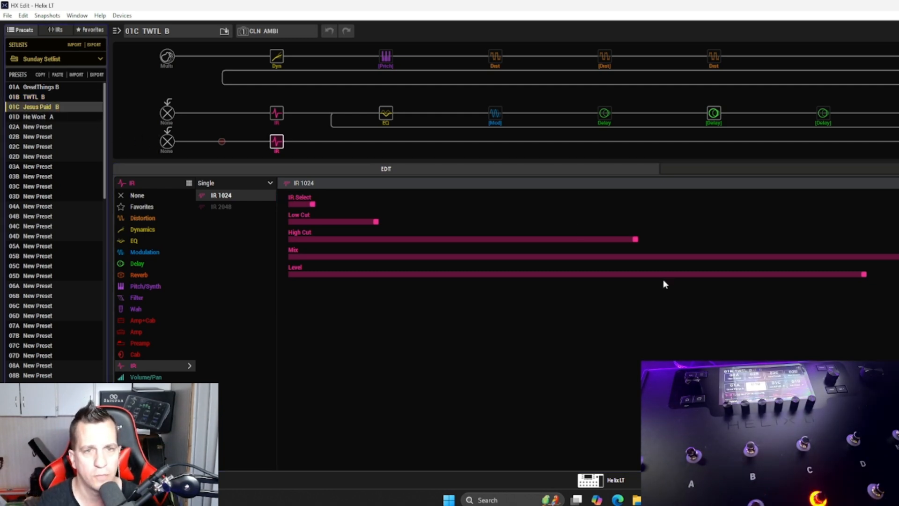
click(716, 272)
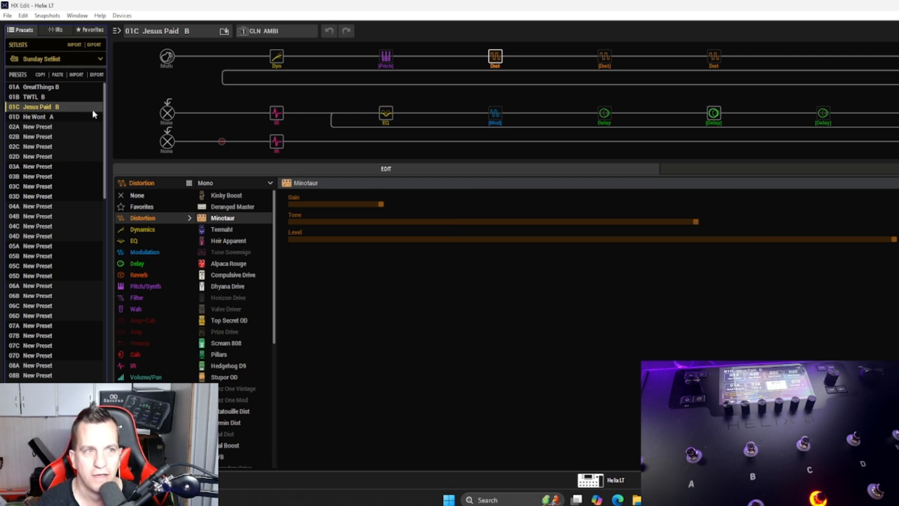
click(45, 98)
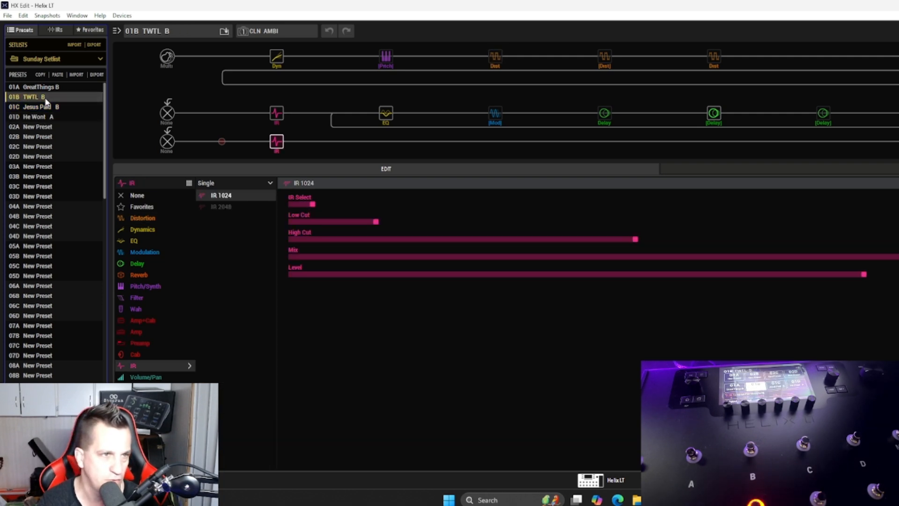
Step: Paste the copied TWTL B preset into slots 02A, 02B and 02C of the Sunday Setlist, overwriting the empty presets
click(50, 128)
key(ctrl+v)
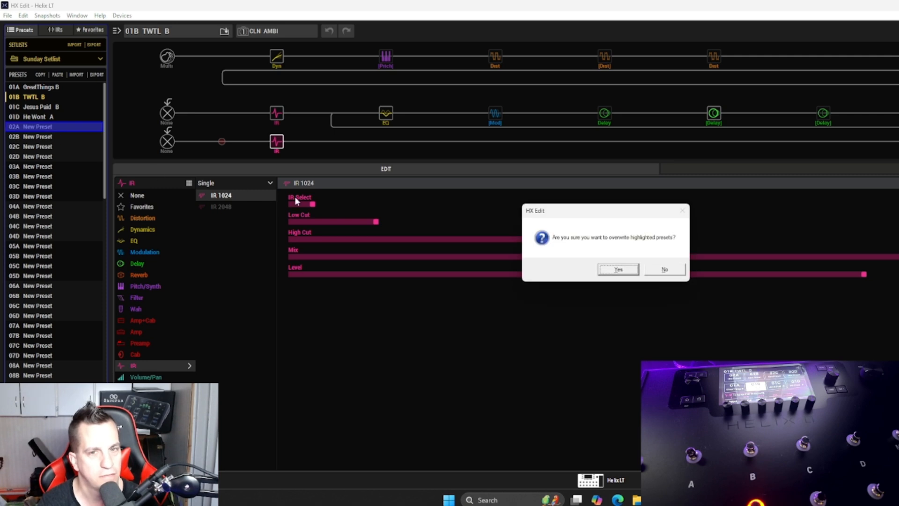
click(617, 269)
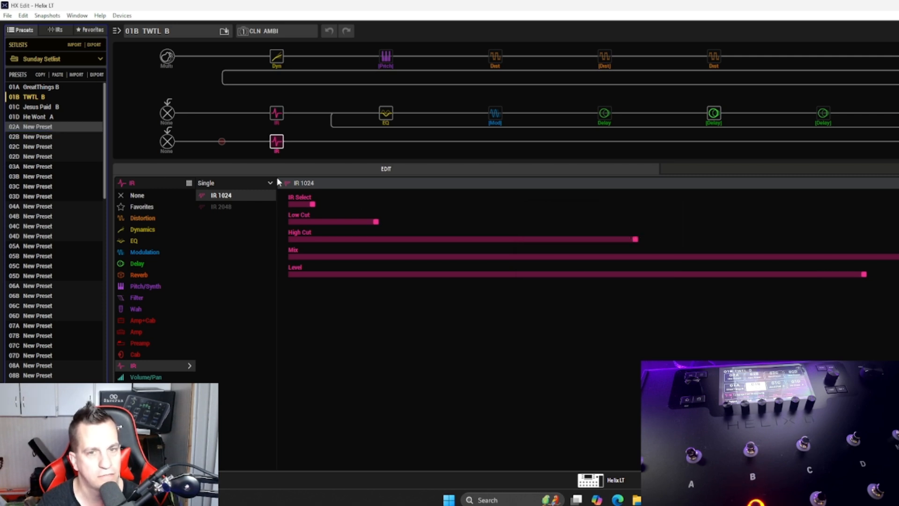
click(48, 136)
key(ctrl+v)
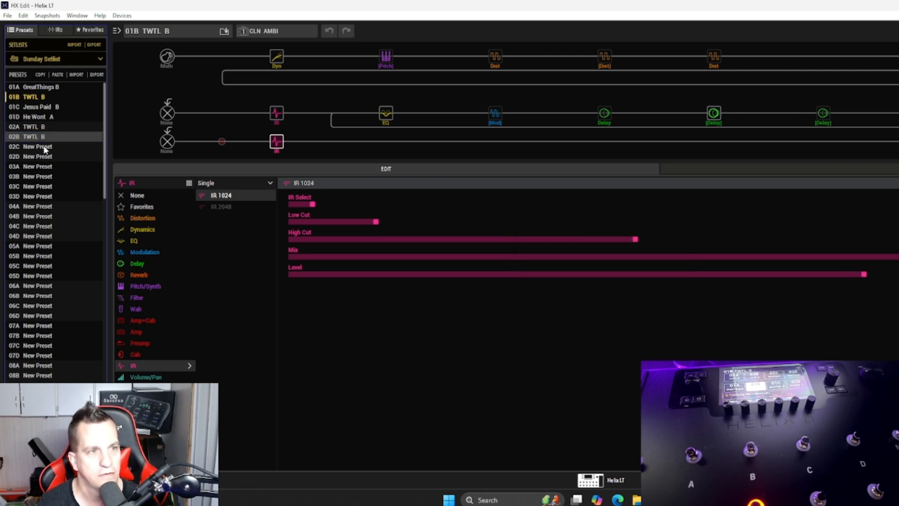
right_click(44, 148)
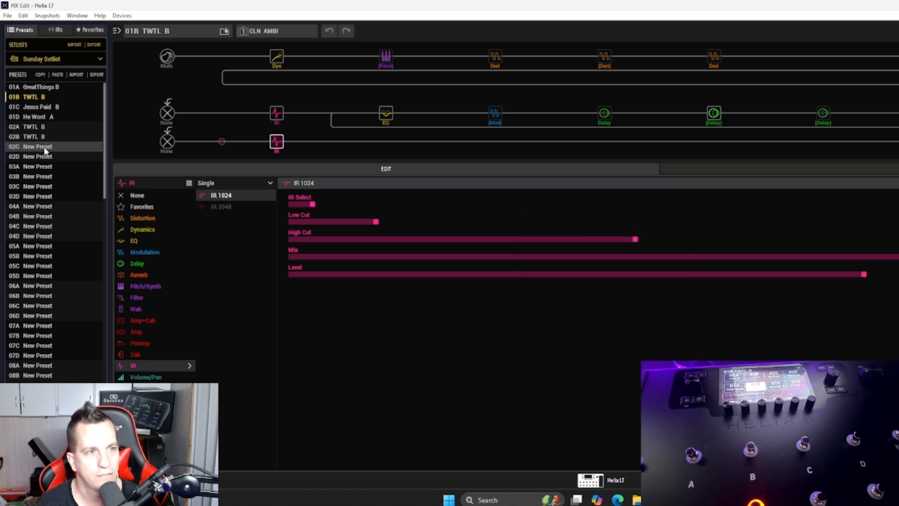
double_click(45, 147)
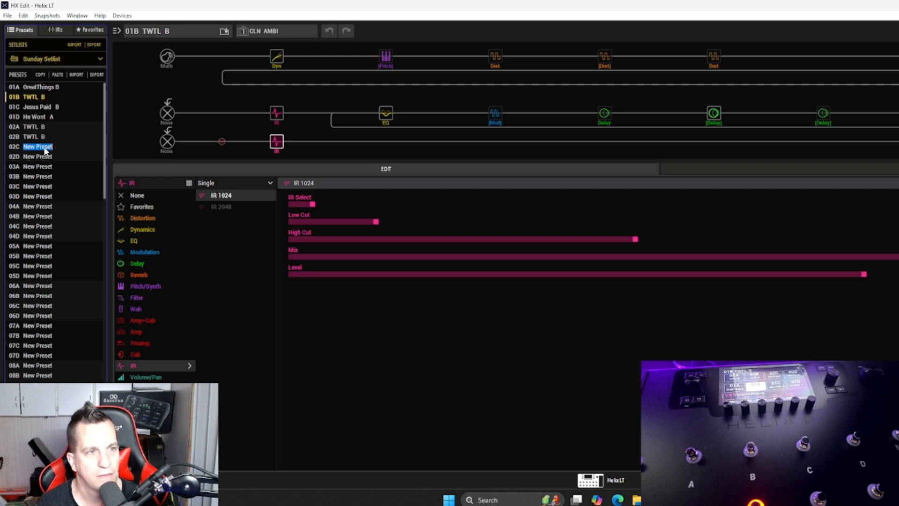
click(48, 159)
click(47, 149)
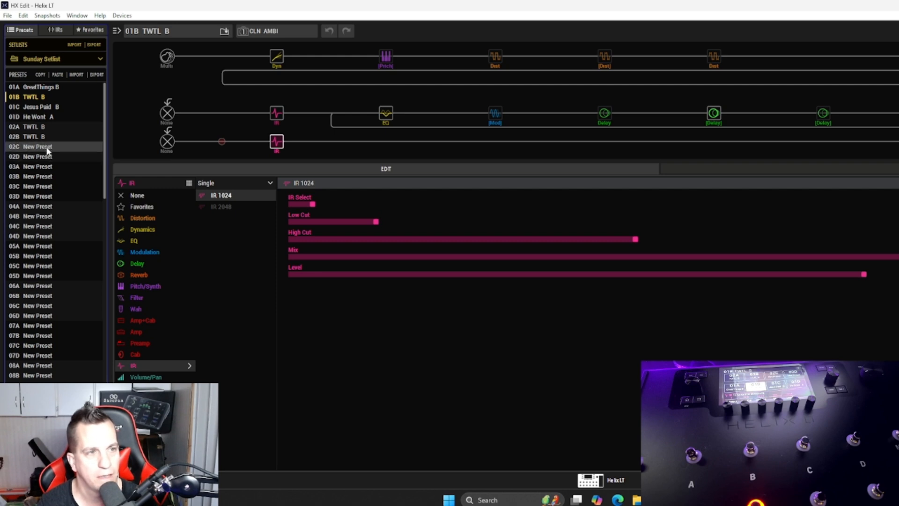
key(ctrl+v)
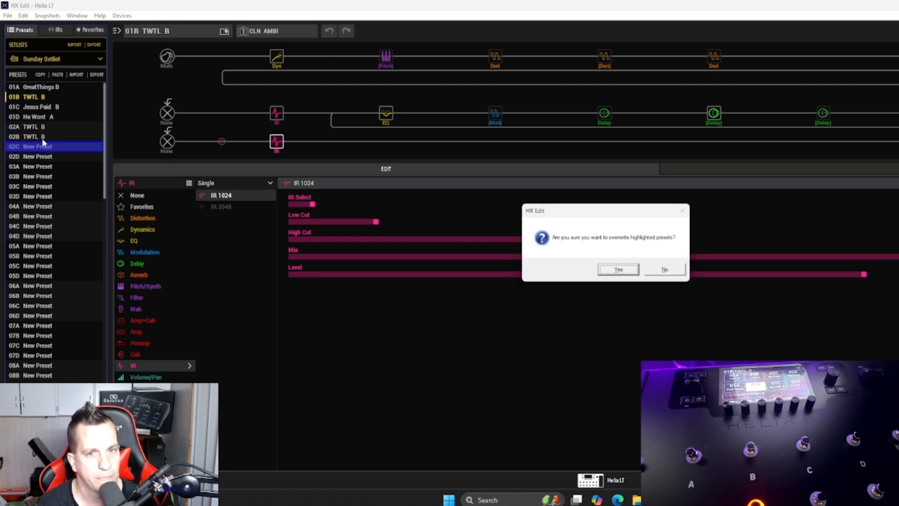
key(Return)
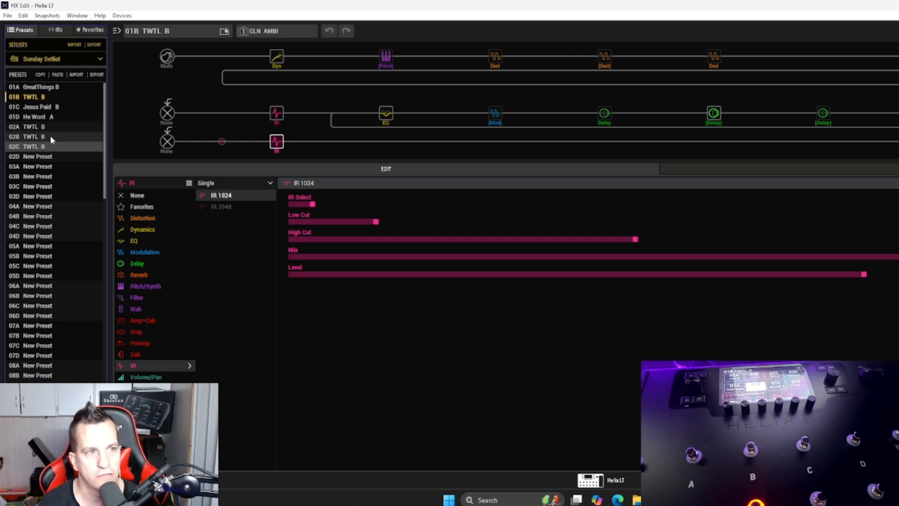
Step: Rename the preset in slot 02A as "no Slaves D"
right_click(51, 129)
click(70, 152)
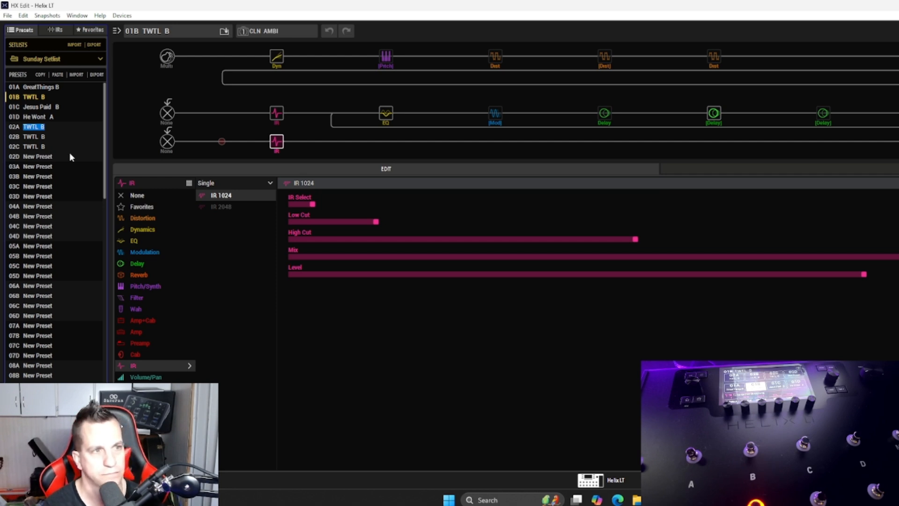
text(Slaves)
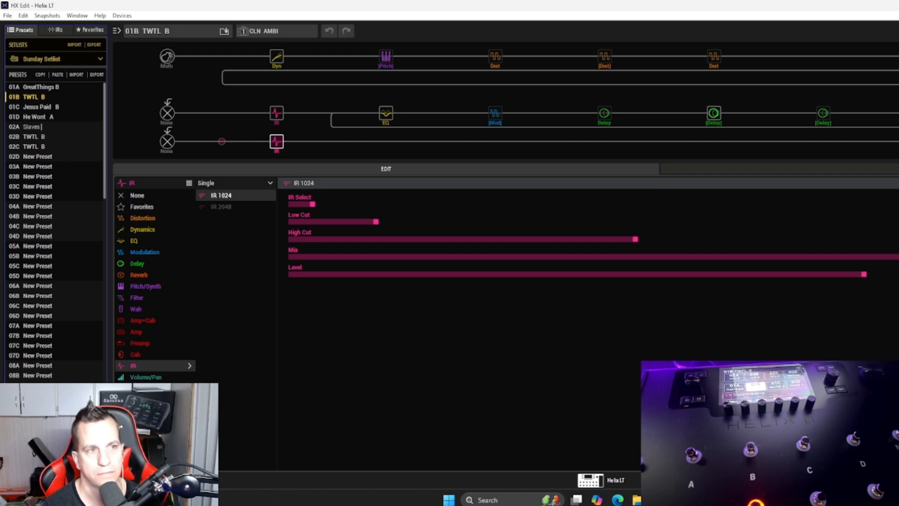
key(ctrl+BackSpace)
text(no)
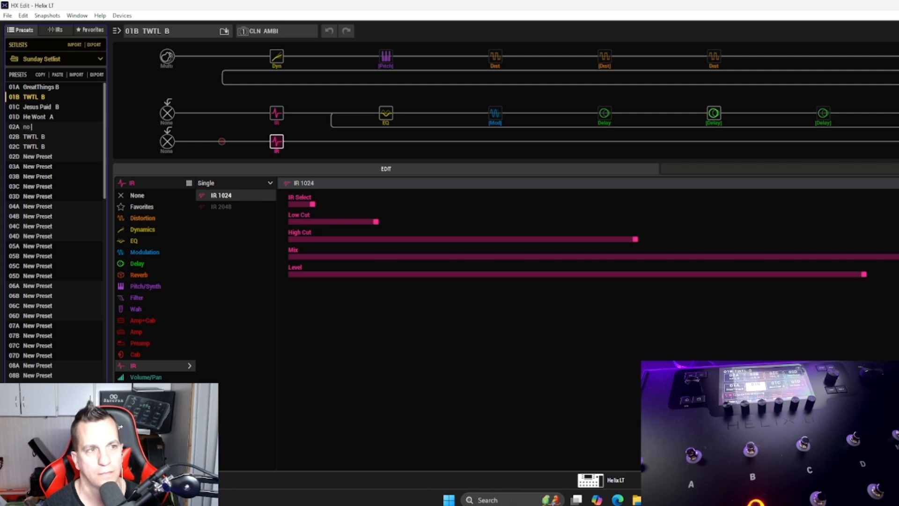
text( Slaves D)
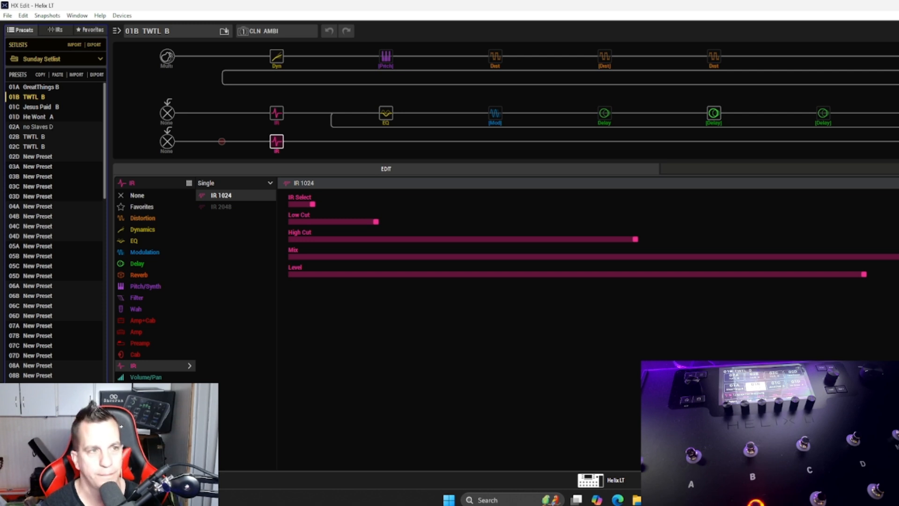
key(Return)
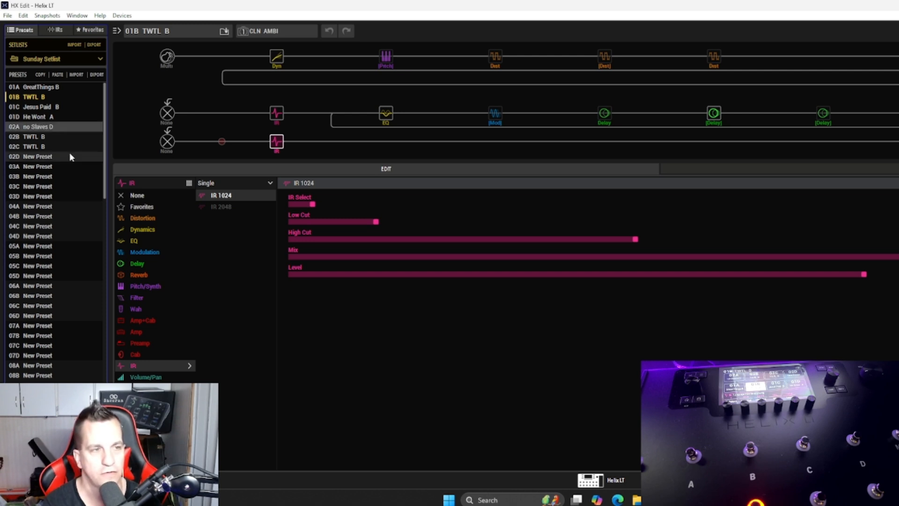
Step: Rename the TWTL B copy in slot 02B as "Blessed D"
key(Down)
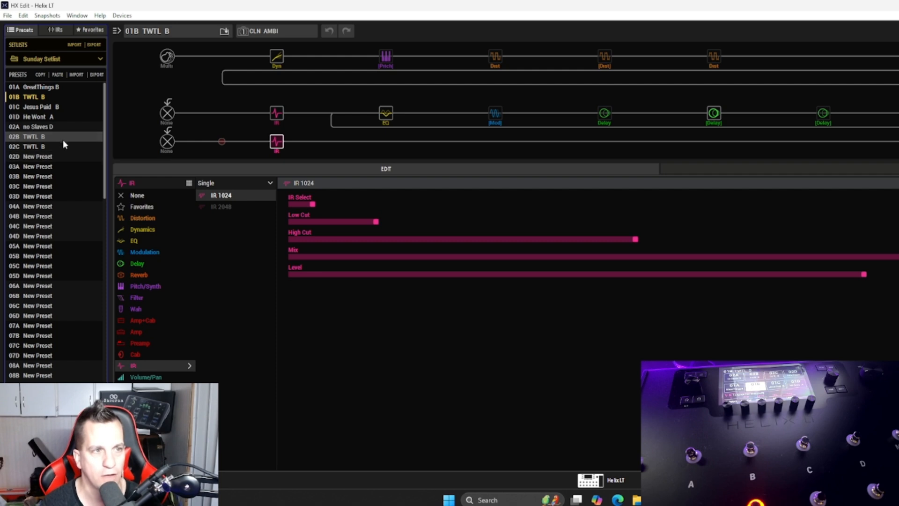
right_click(60, 137)
click(75, 164)
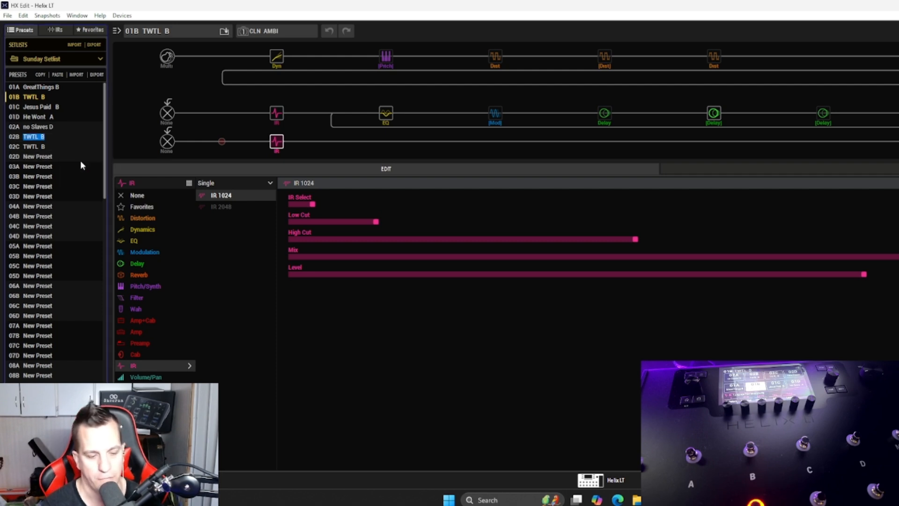
text(Bless)
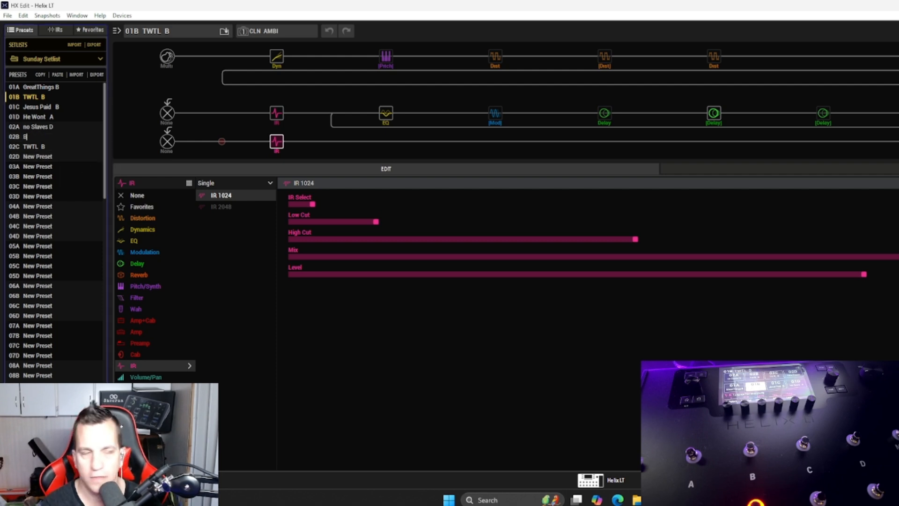
text(ed A)
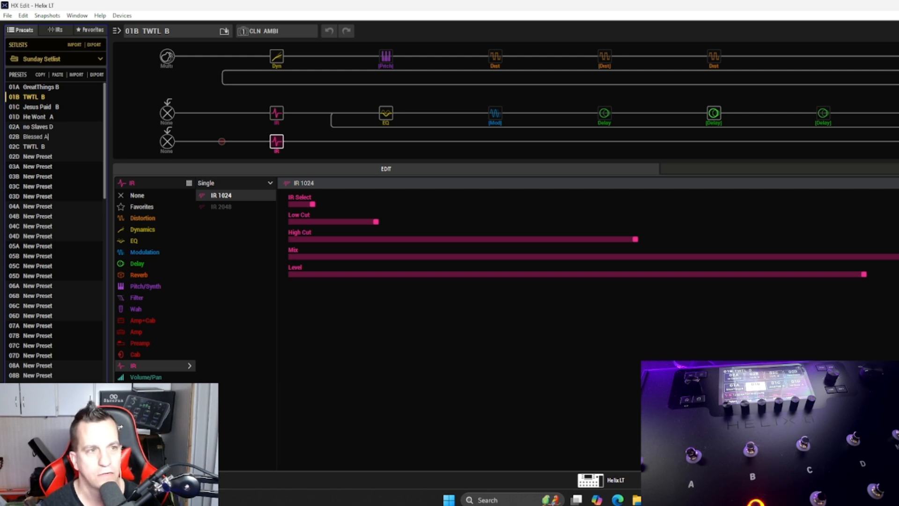
key(BackSpace)
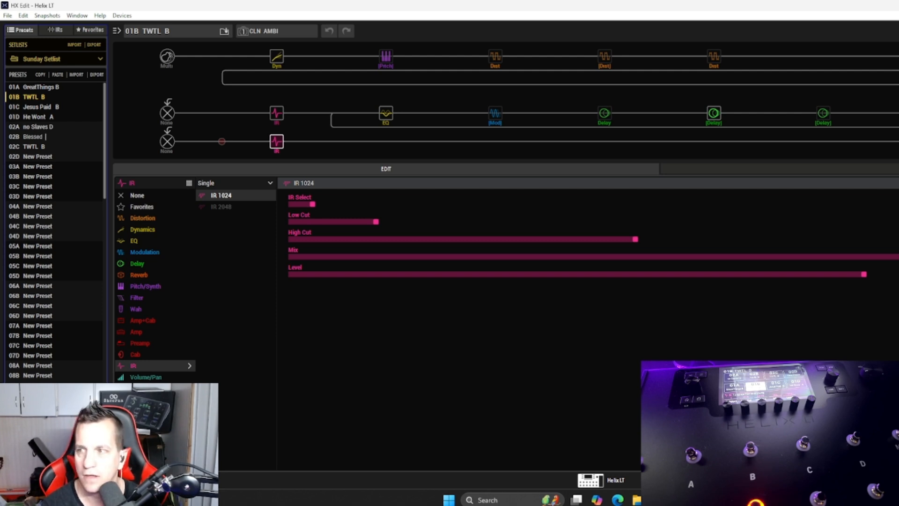
text(D)
key(Return)
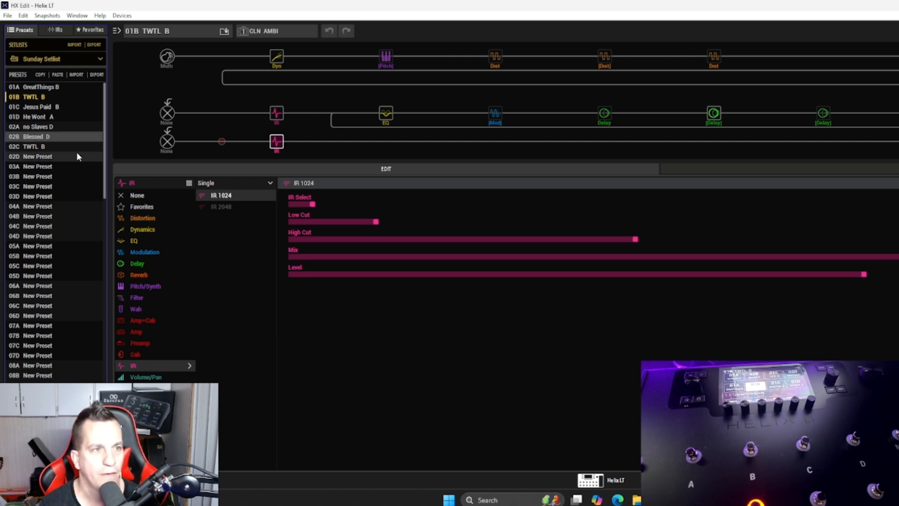
Step: Rename the TWTL B copy in slot 02C as "A Suff Mer C"
right_click(75, 147)
click(89, 173)
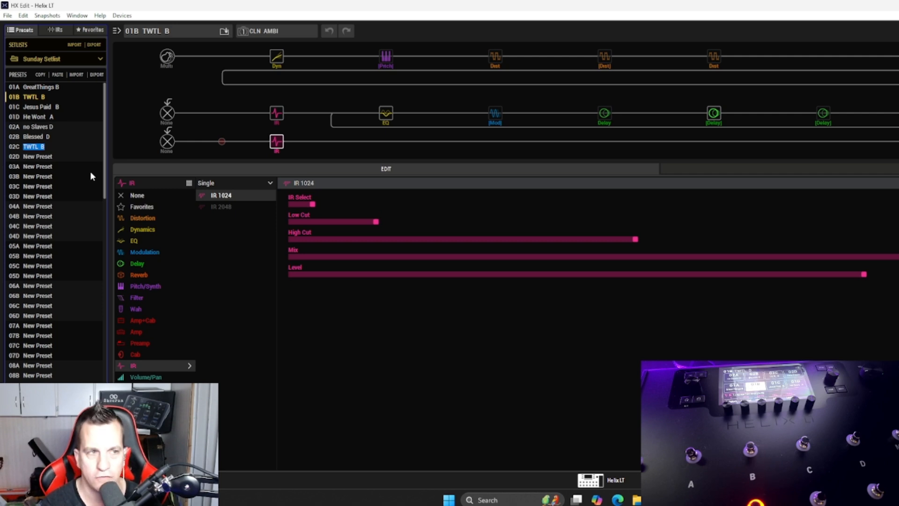
text(A)
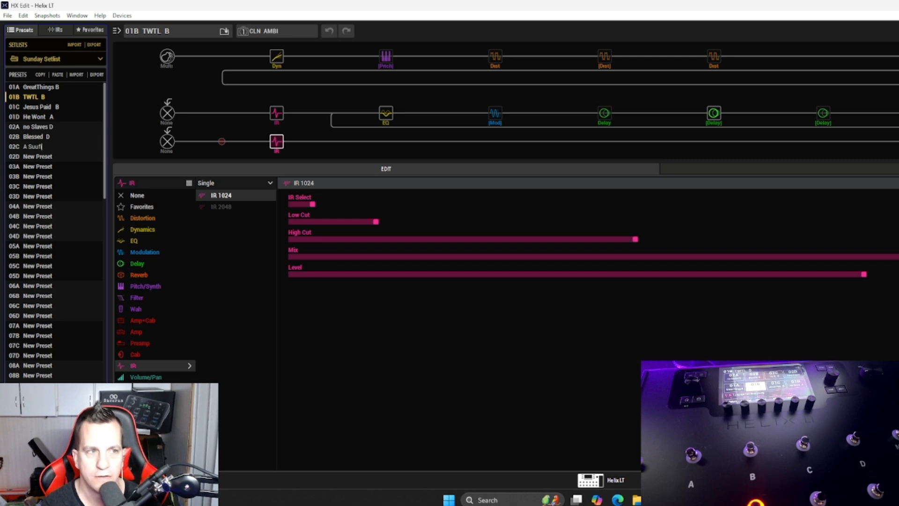
text( Suff)
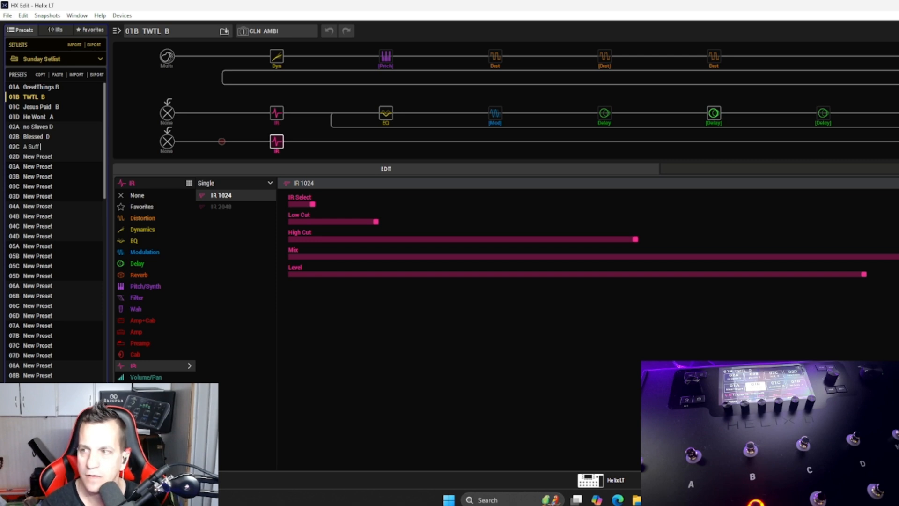
text( M)
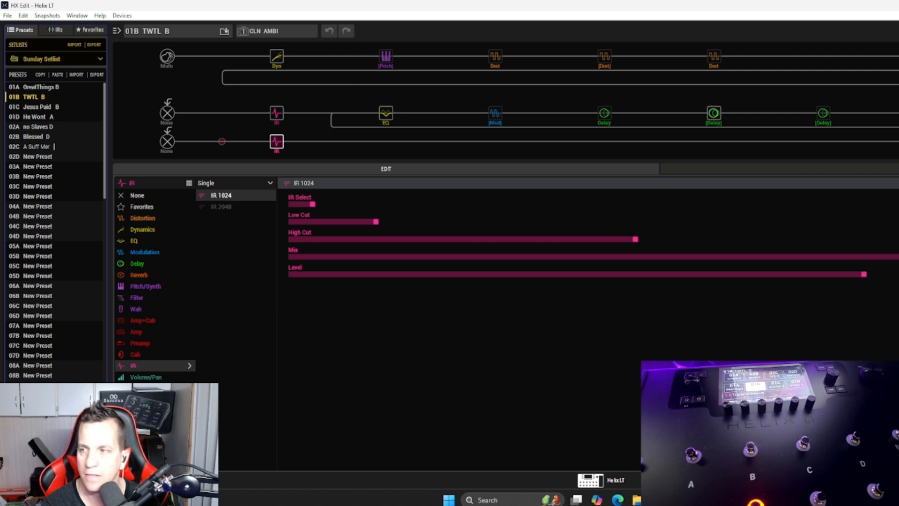
text(er)
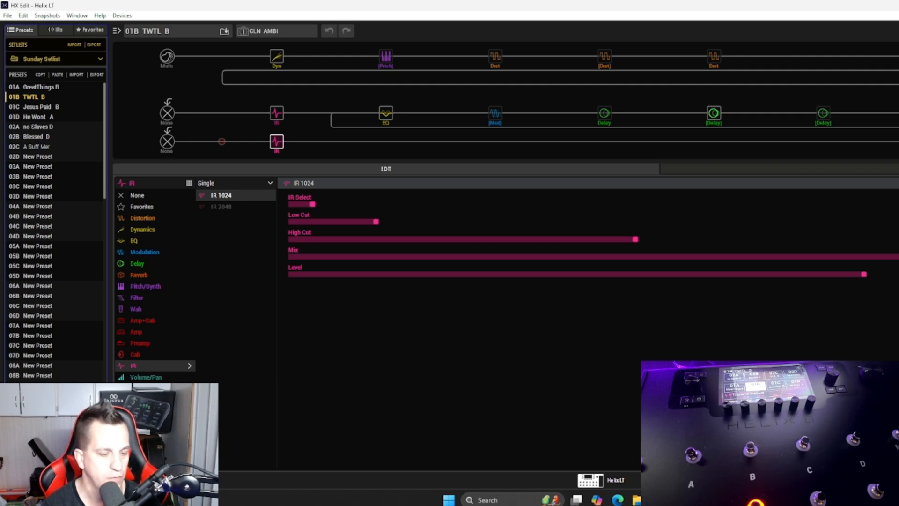
text(  C)
key(Return)
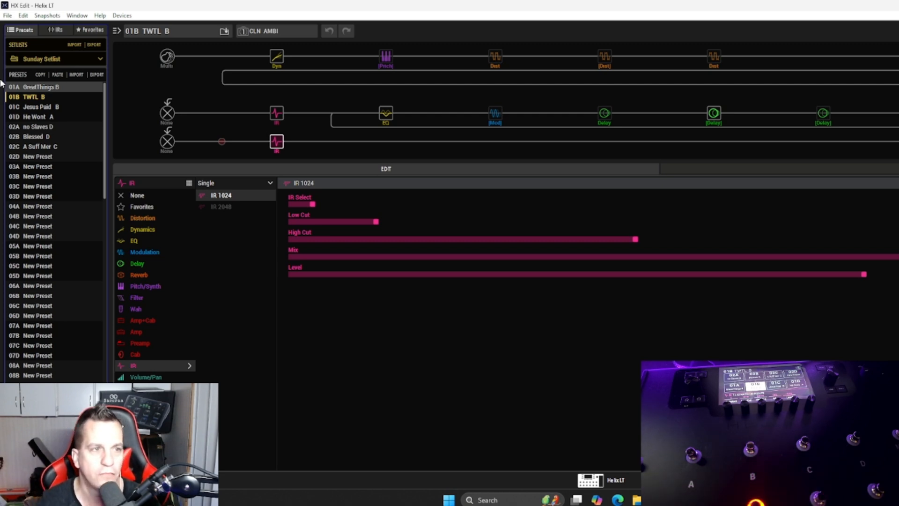
right_click(36, 158)
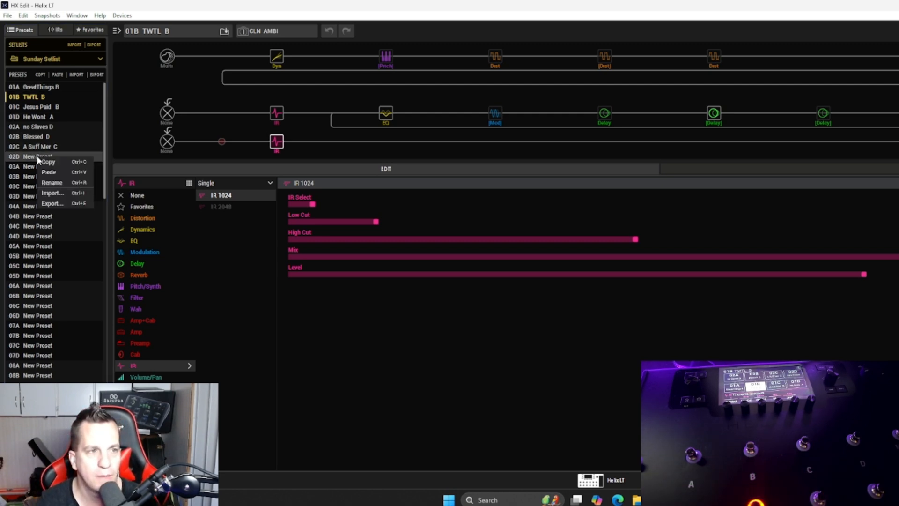
click(55, 182)
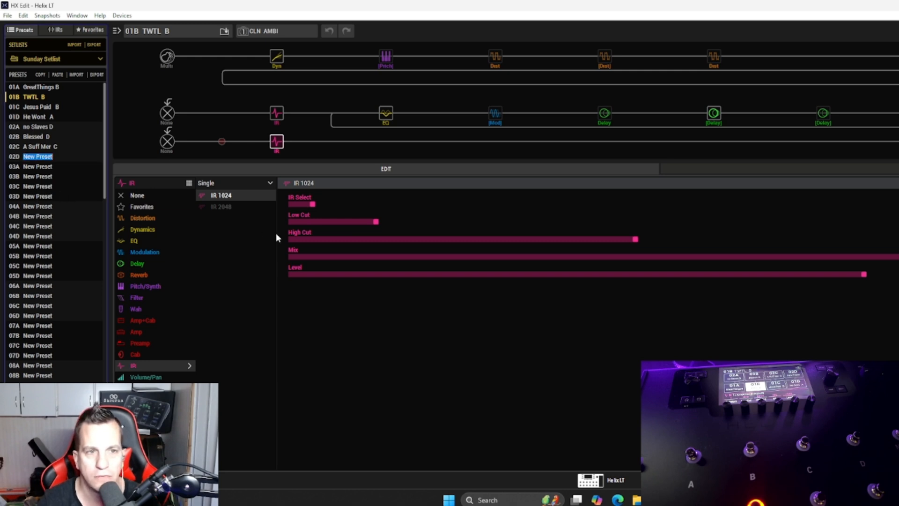
click(13, 158)
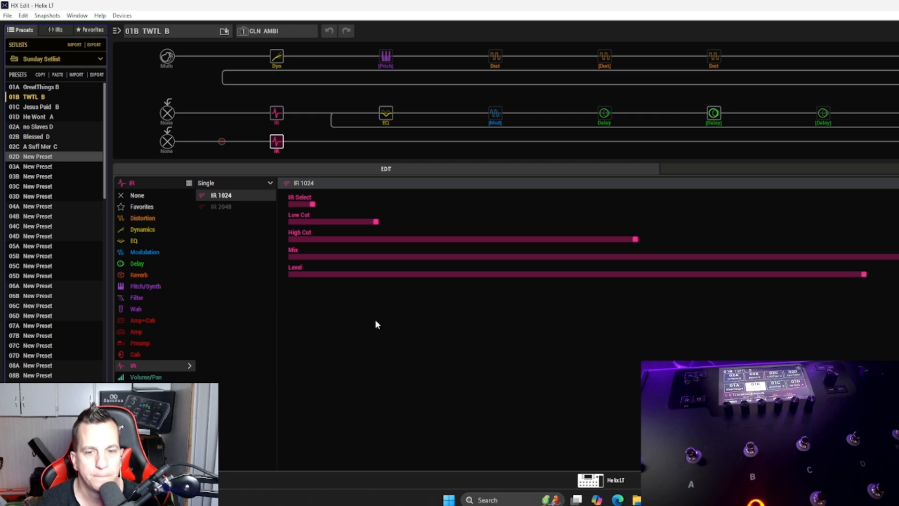
Step: Switch to File Explorer and open the "patches new" folder inside the Helix folder on the D: drive
click(636, 498)
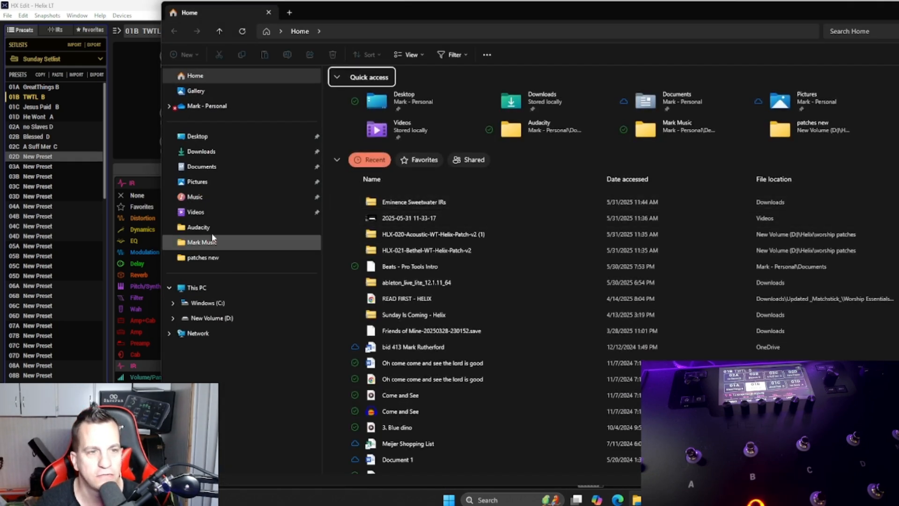
click(211, 318)
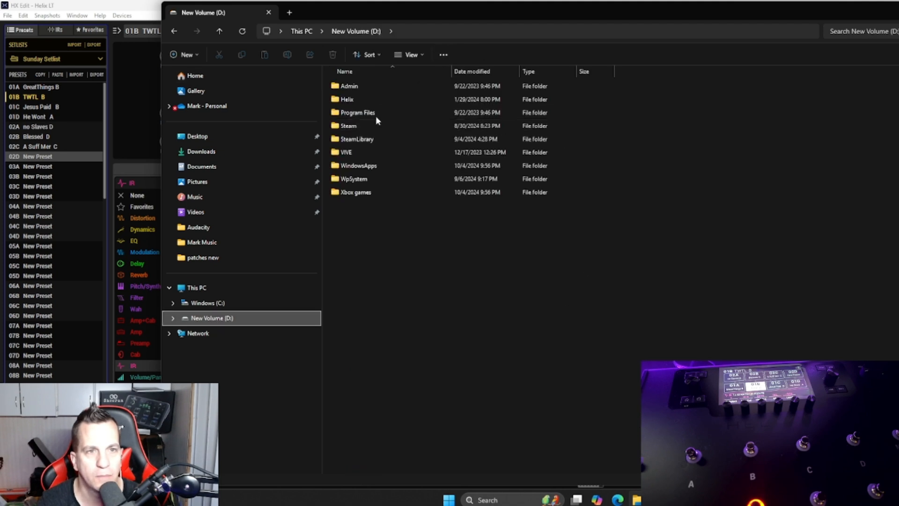
double_click(376, 100)
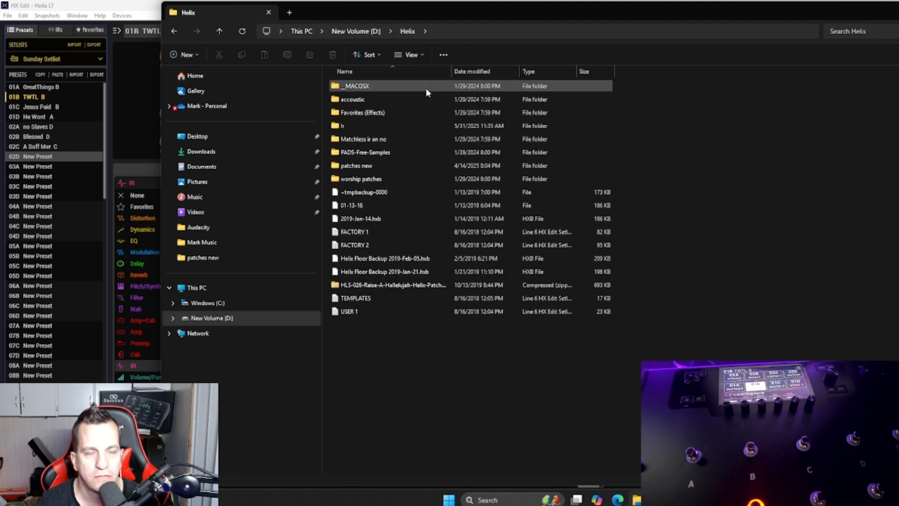
click(401, 167)
double_click(401, 167)
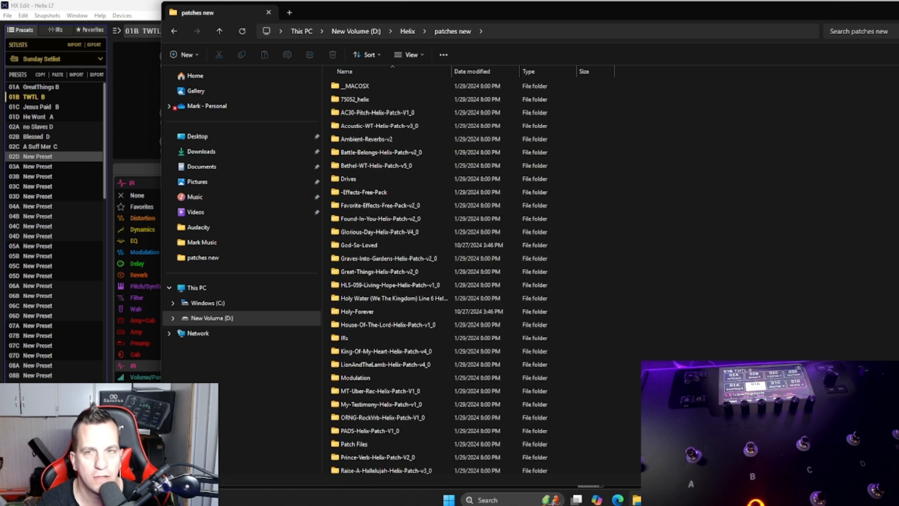
Step: Search the patches new folder for "swell" and open the Swells-HX-Effects-Patch-v2 folder
click(859, 32)
text(swe)
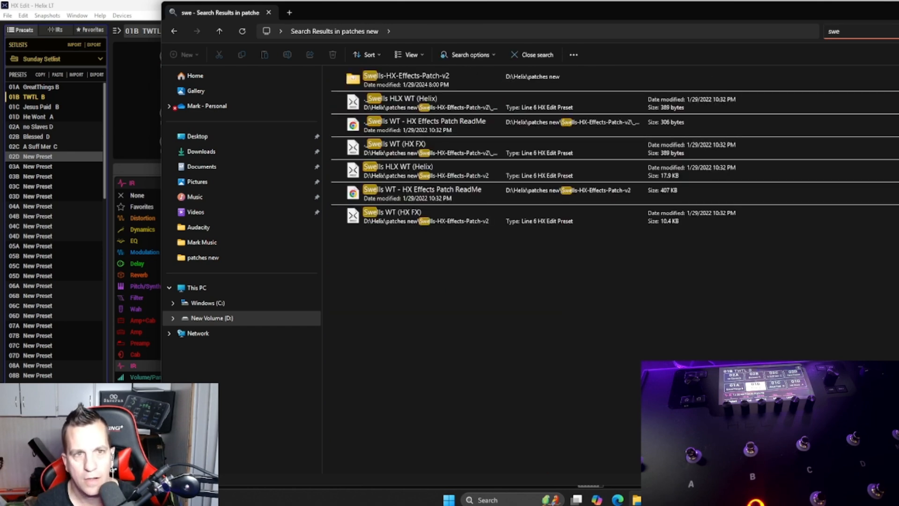
text(ll)
click(409, 79)
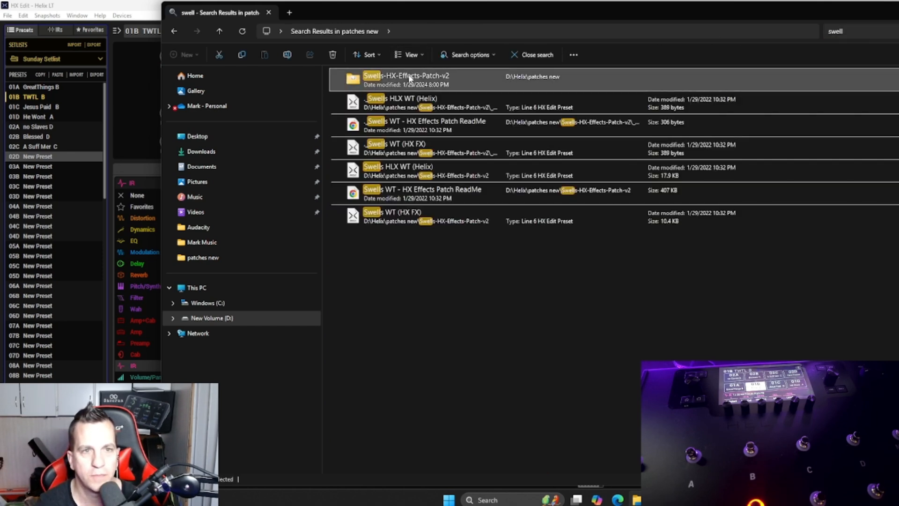
double_click(409, 79)
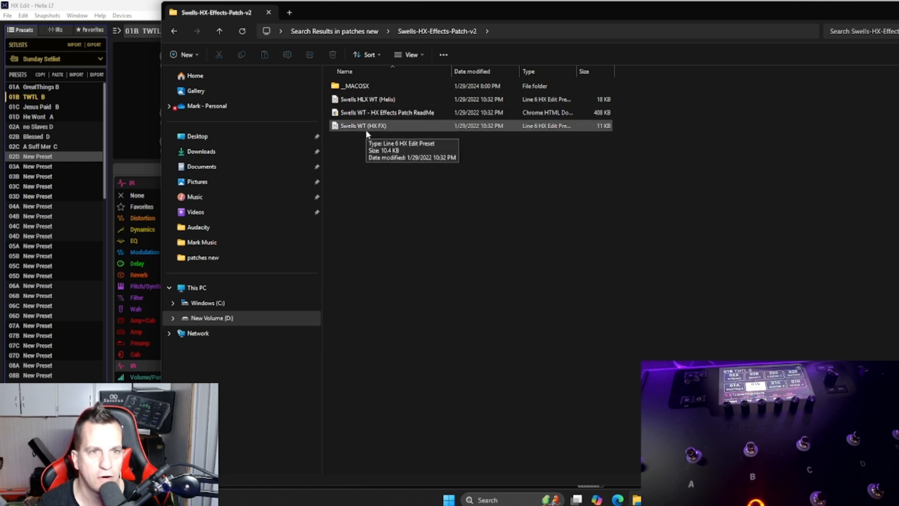
Step: Import the "Swells HLX WT (Helix)" patch file over the preset in slot 01B
double_click(381, 106)
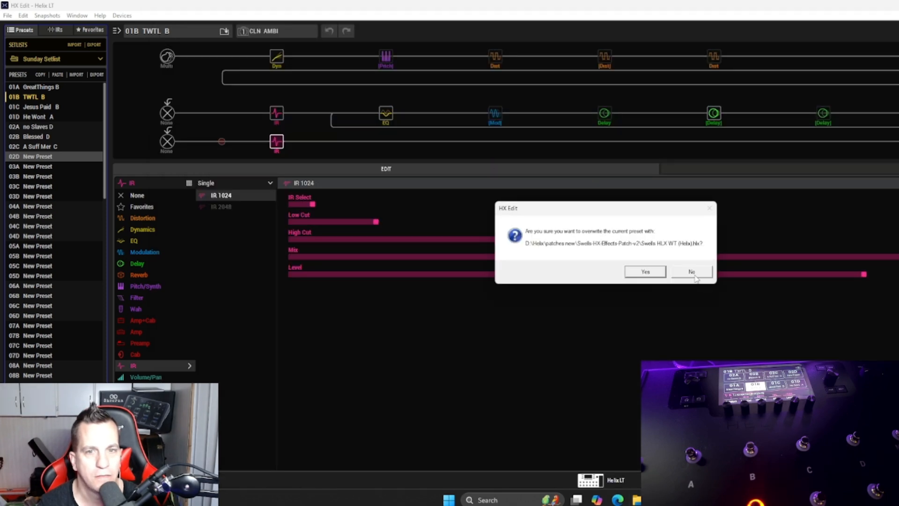
click(632, 270)
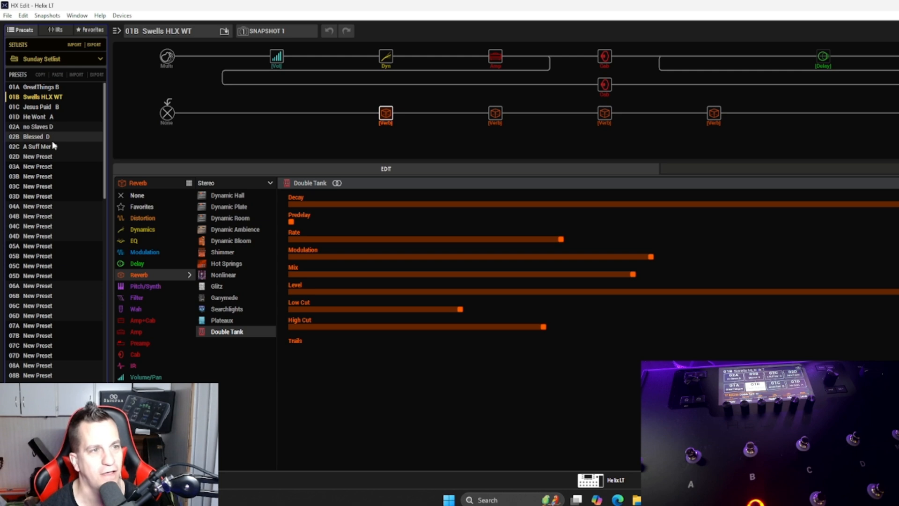
Step: Try to copy the Swells HLX WT preset from slot 01B and paste it into slot 02D
key(ctrl+c)
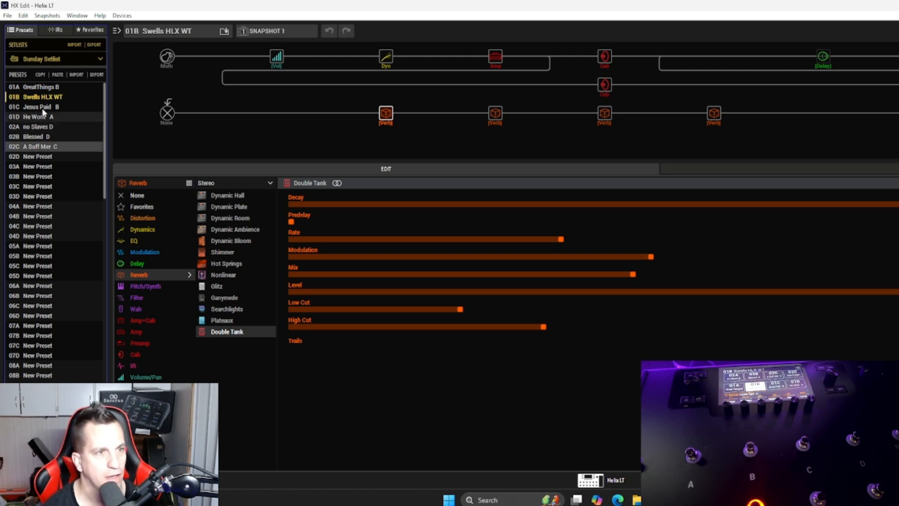
click(42, 98)
key(ctrl+v)
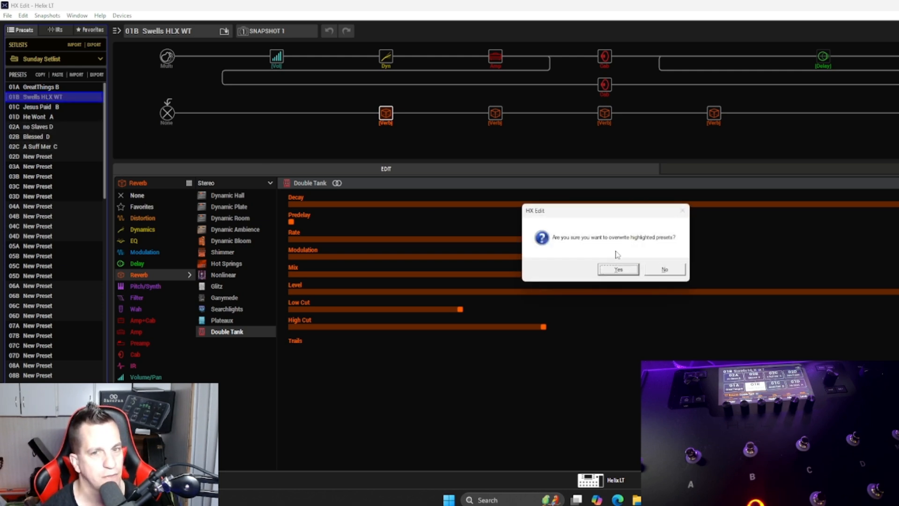
key(Return)
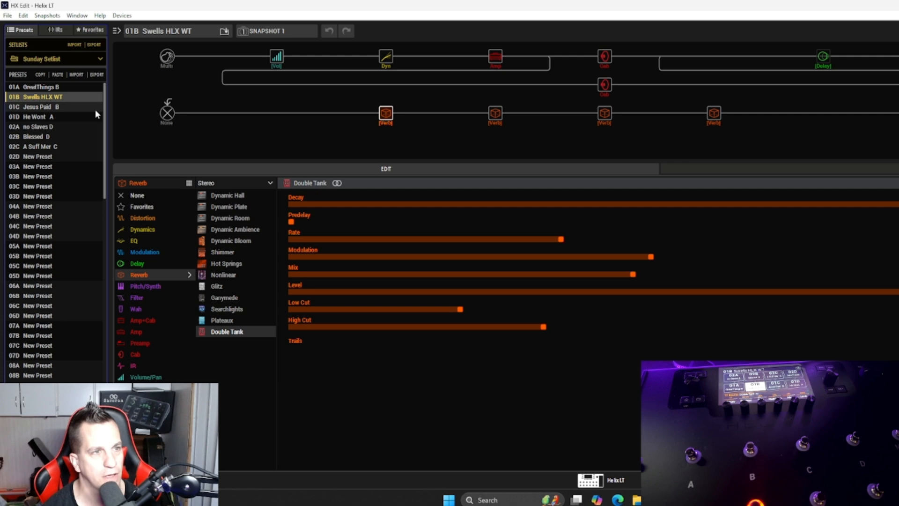
double_click(47, 99)
click(49, 154)
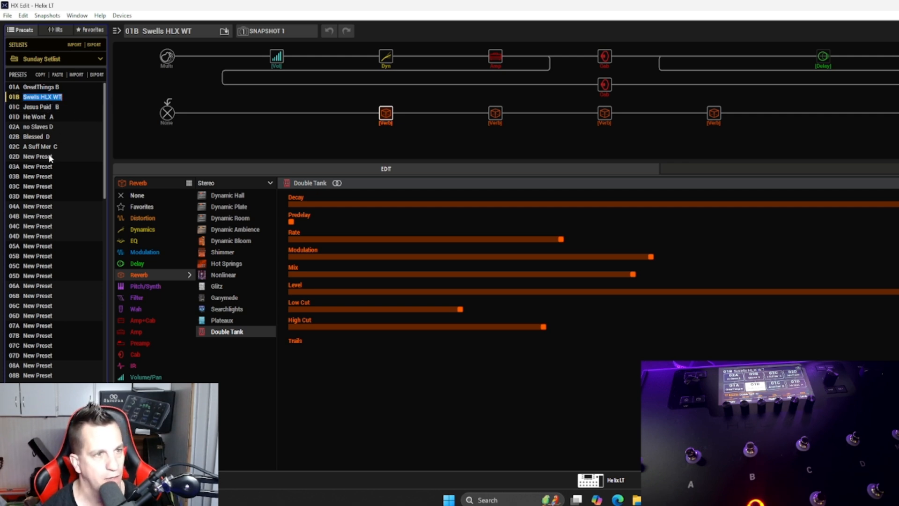
key(ctrl+v)
key(Return)
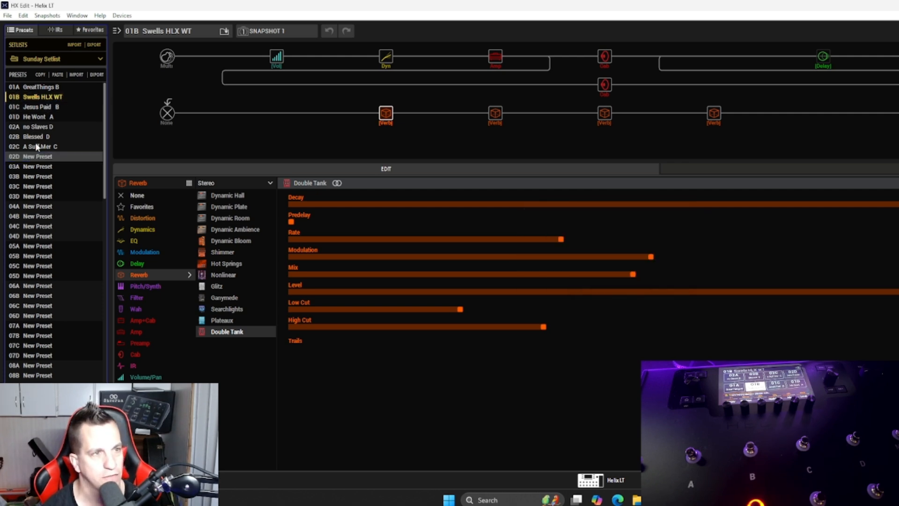
Step: Copy the Swells HLX WT preset from slot 01B onto slot 02D, overwriting the A Suff Mer C copy there
click(48, 148)
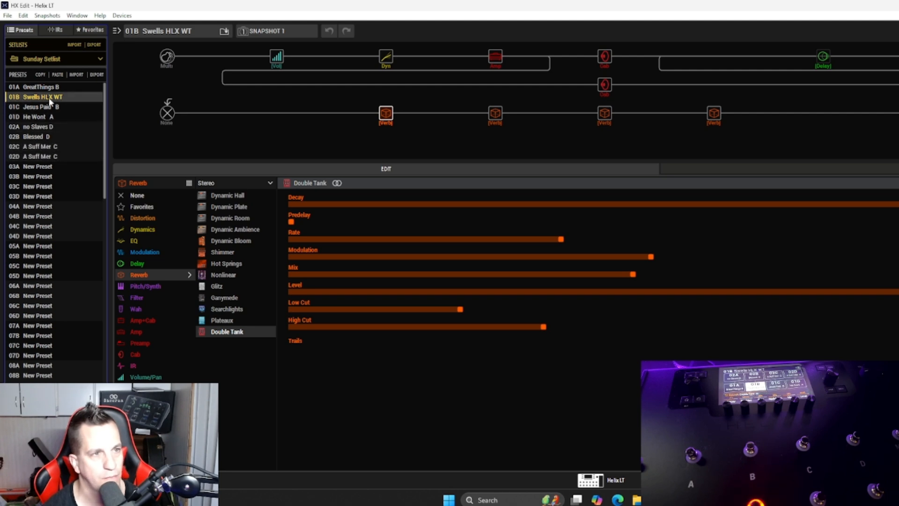
drag(50, 100, 52, 163)
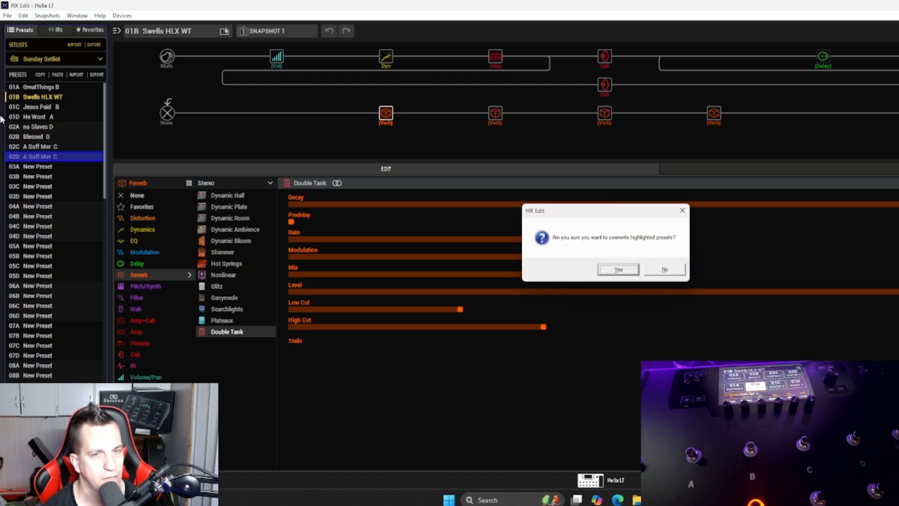
key(Return)
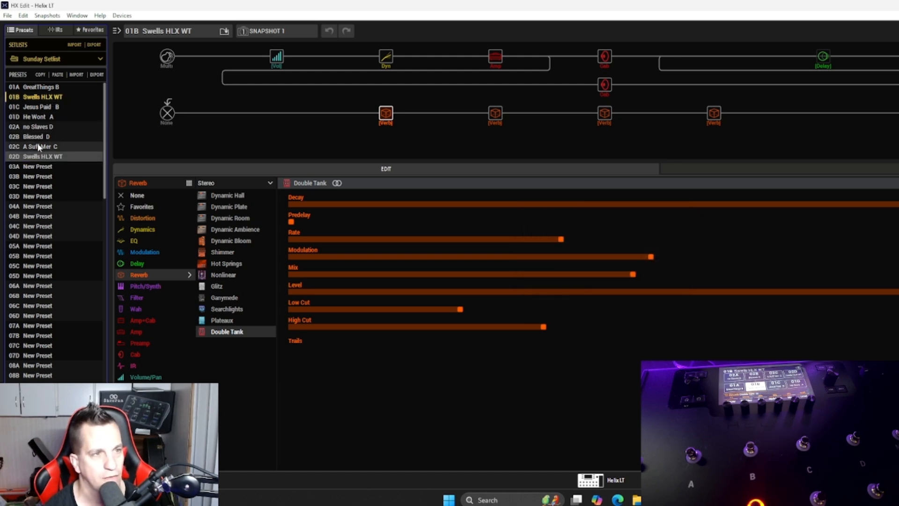
Step: Copy the A Suff Mer C preset from slot 02C onto slot 01B, overwriting the swells patch there
click(38, 144)
drag(42, 120, 47, 103)
key(Return)
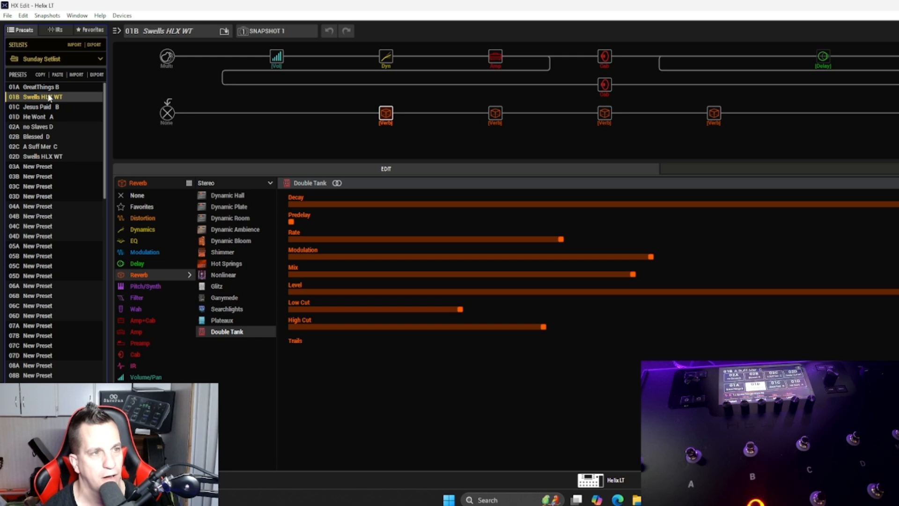
Step: Rename the A Suff Mer C copy in slot 01B as "TWTL B"
right_click(49, 97)
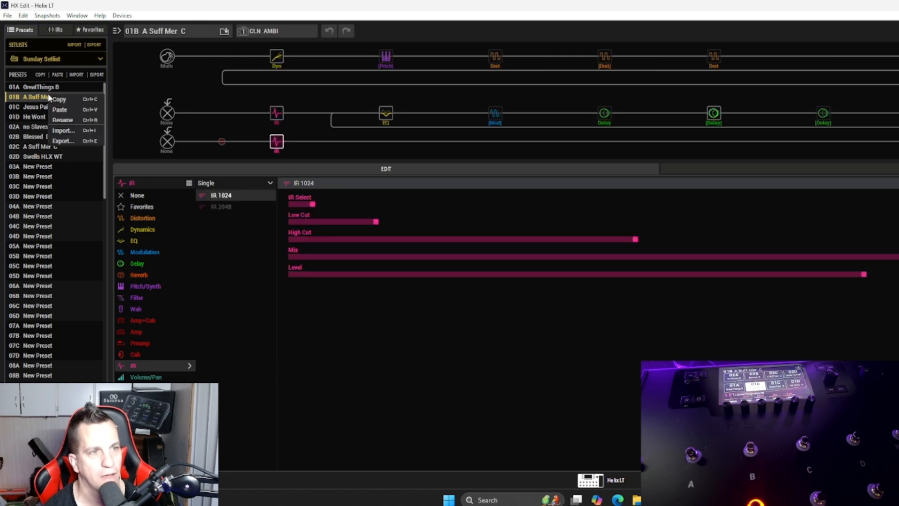
click(73, 121)
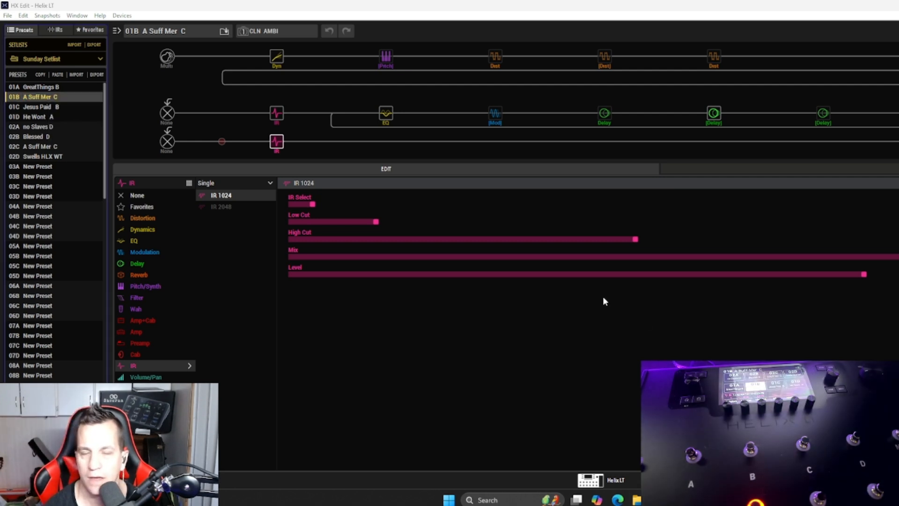
right_click(29, 97)
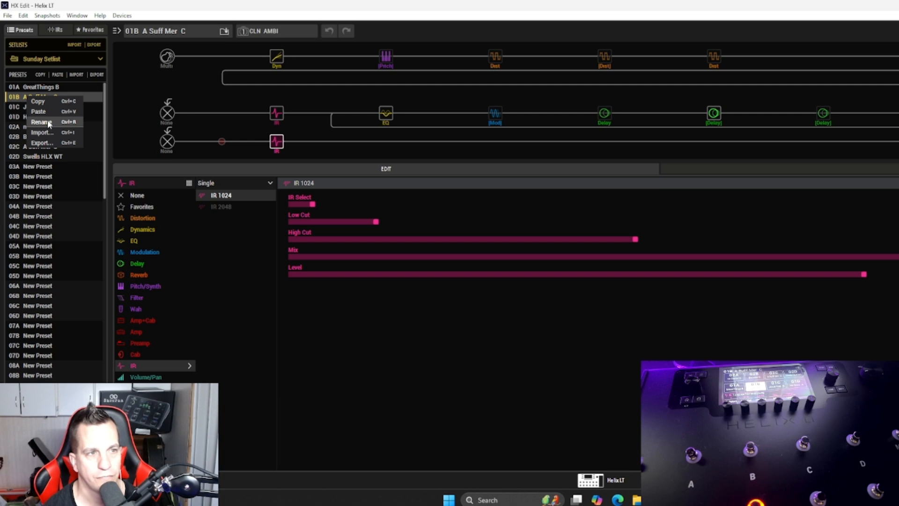
click(49, 123)
text(TW)
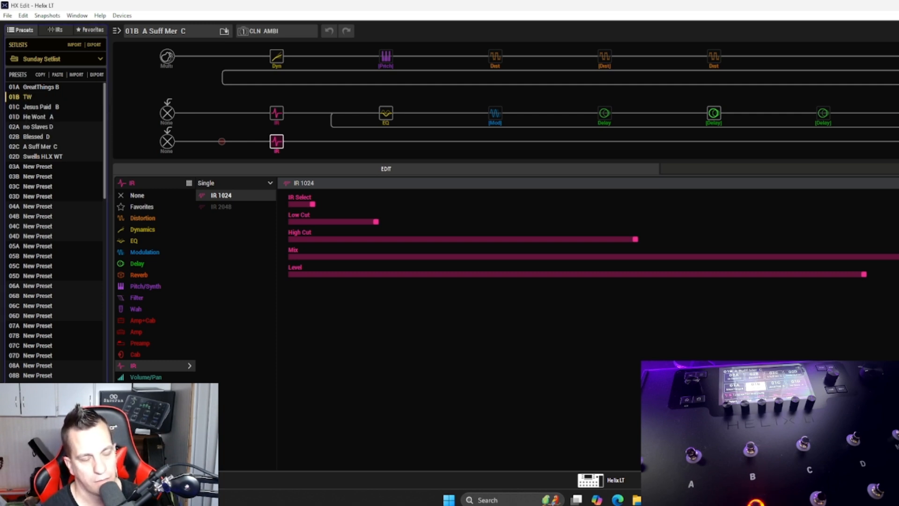
text(TL)
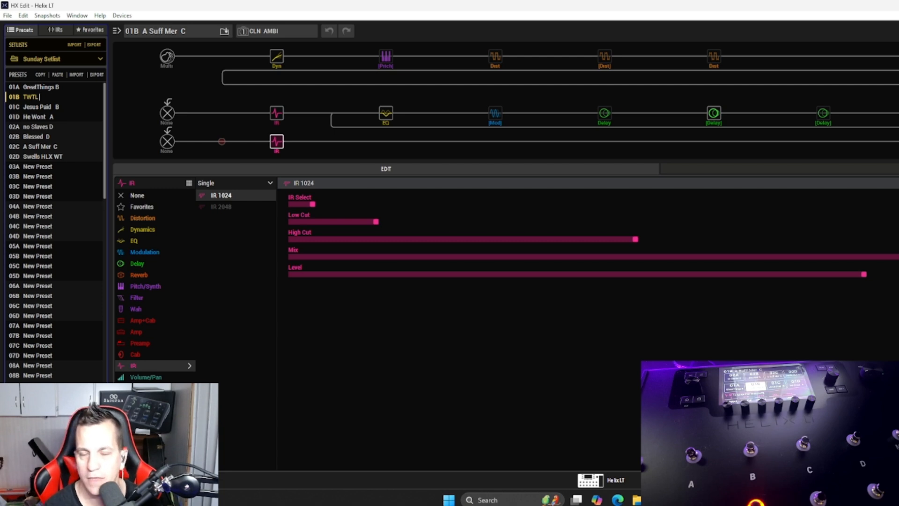
text( B)
key(Return)
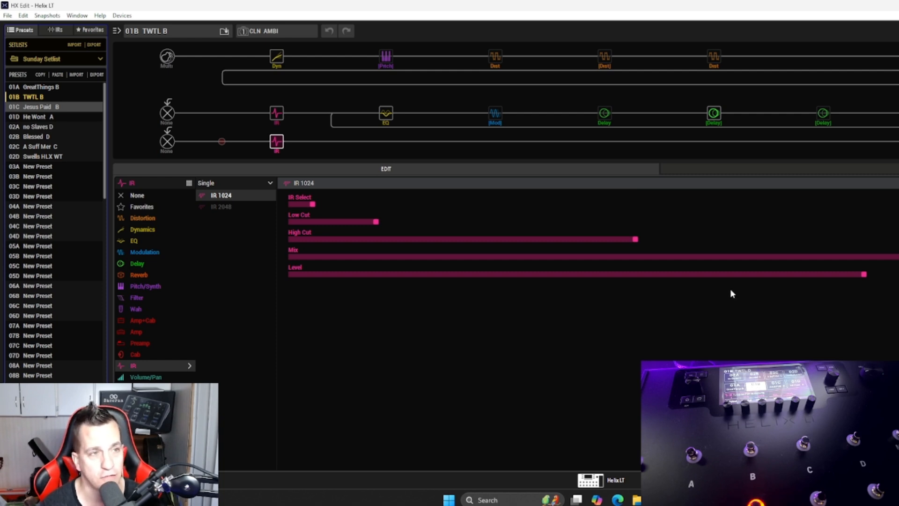
Step: Load the GreatThings B preset in slot 01A and look over the setlist from 01A to 02D
click(78, 86)
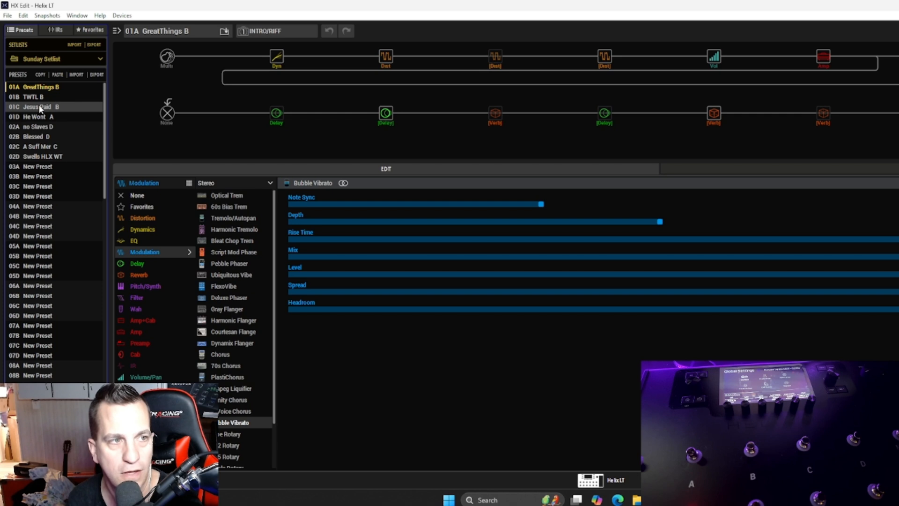
click(34, 156)
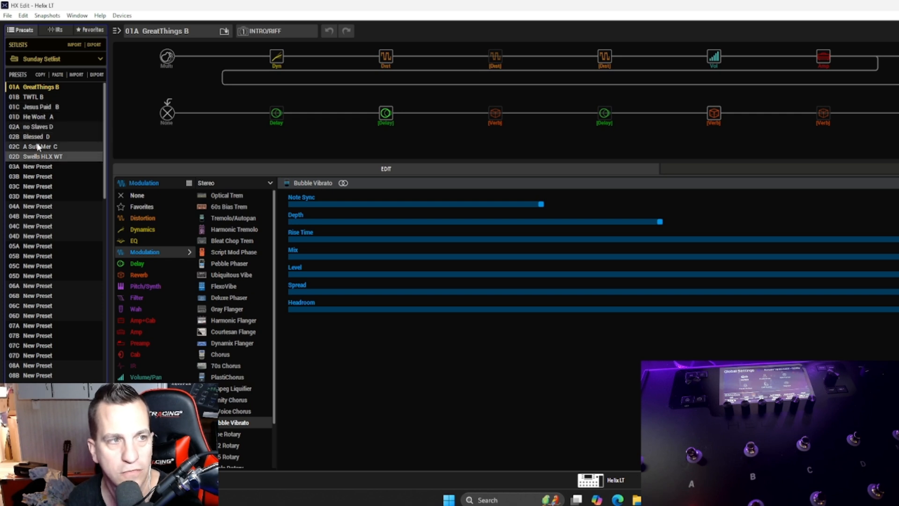
click(40, 87)
click(41, 154)
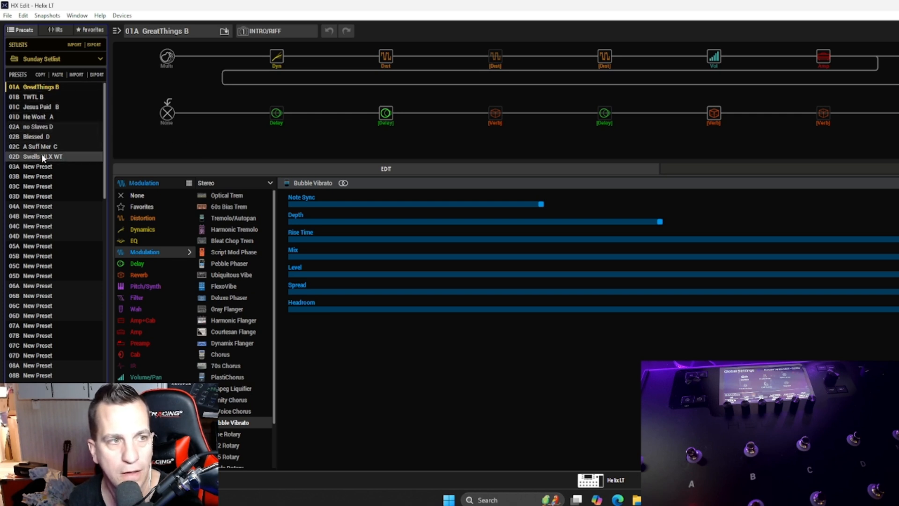
double_click(47, 92)
double_click(52, 85)
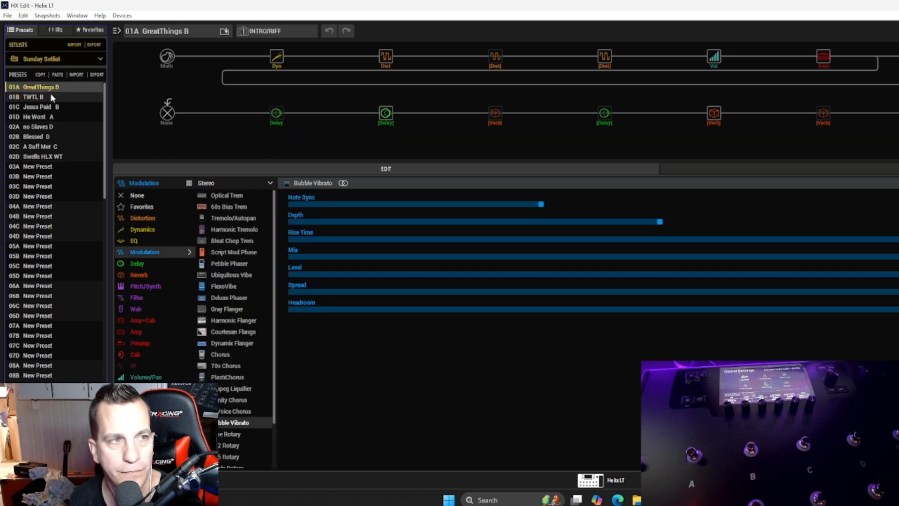
Step: Load the Jesus Paid B preset in slot 01C, reassign the IRs in its path 2A and 2B IR blocks, and save it
click(50, 108)
double_click(50, 108)
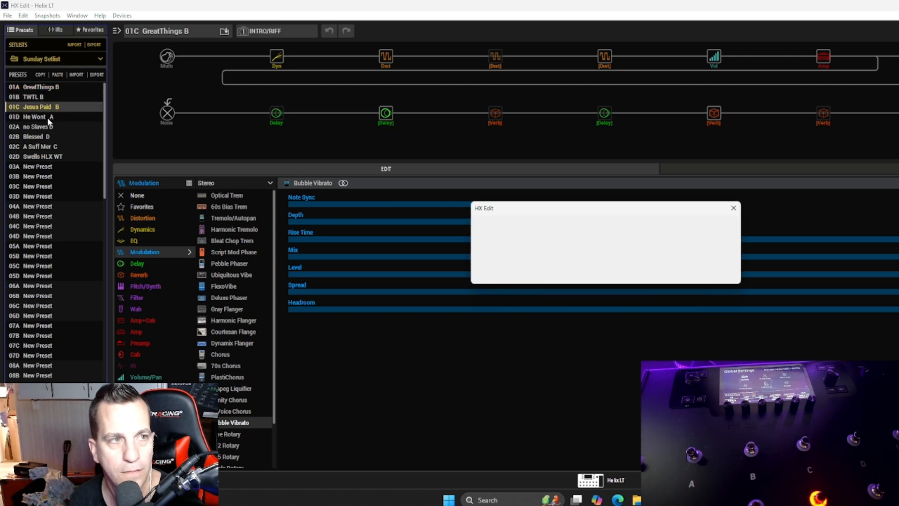
click(707, 273)
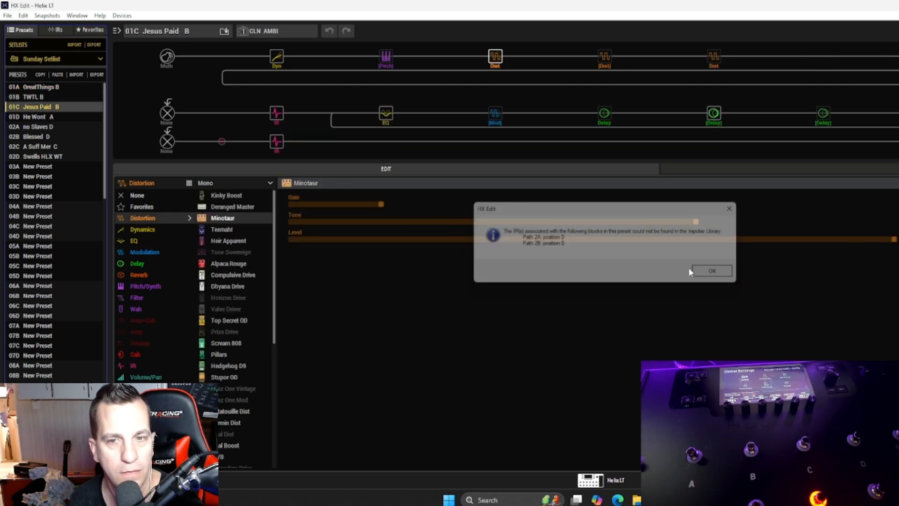
click(278, 115)
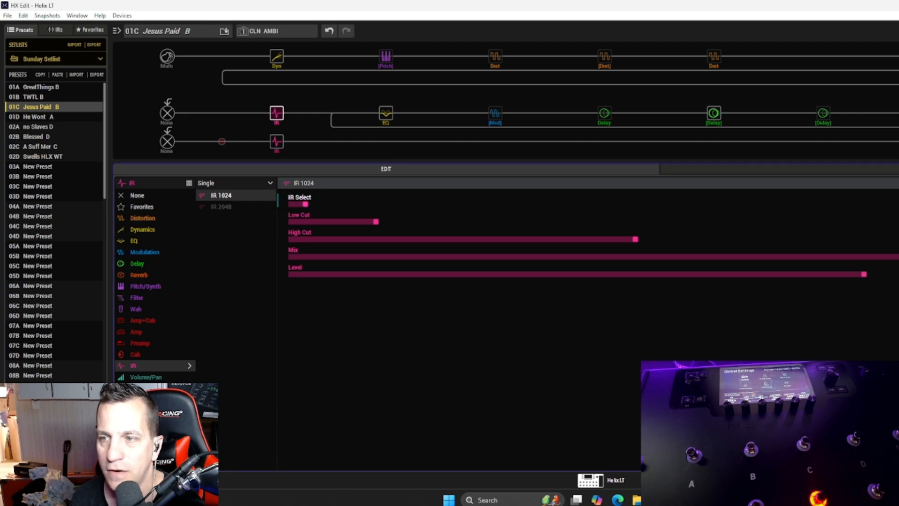
click(272, 147)
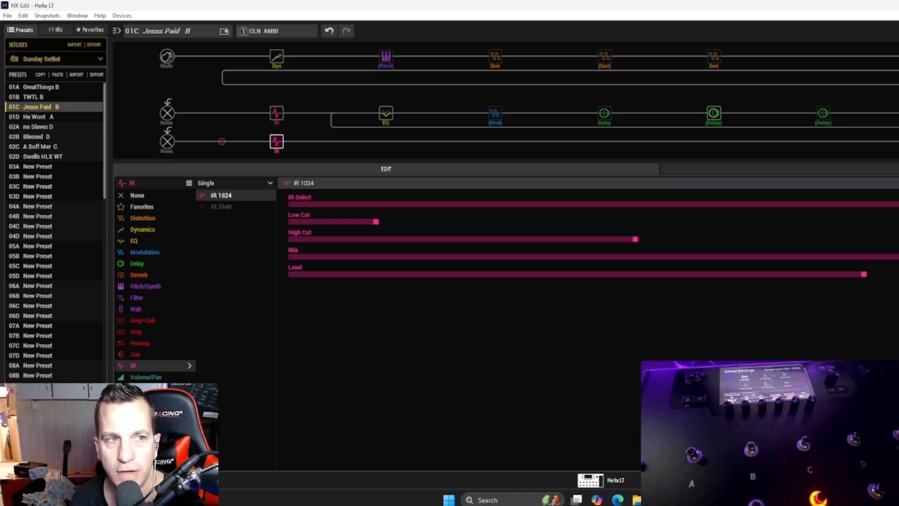
click(312, 204)
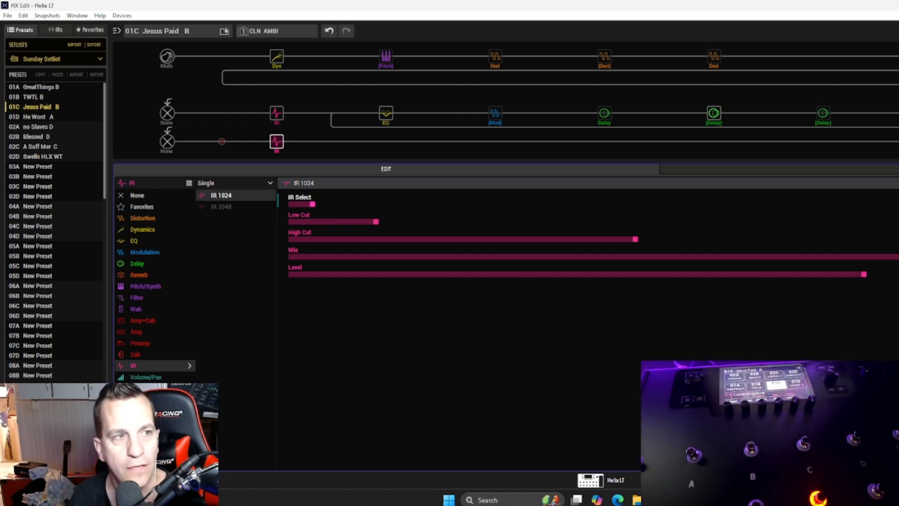
Step: Load the He Wont A preset in slot 01D, reassign the IR in its path 2A block and select the path 2B block
click(23, 116)
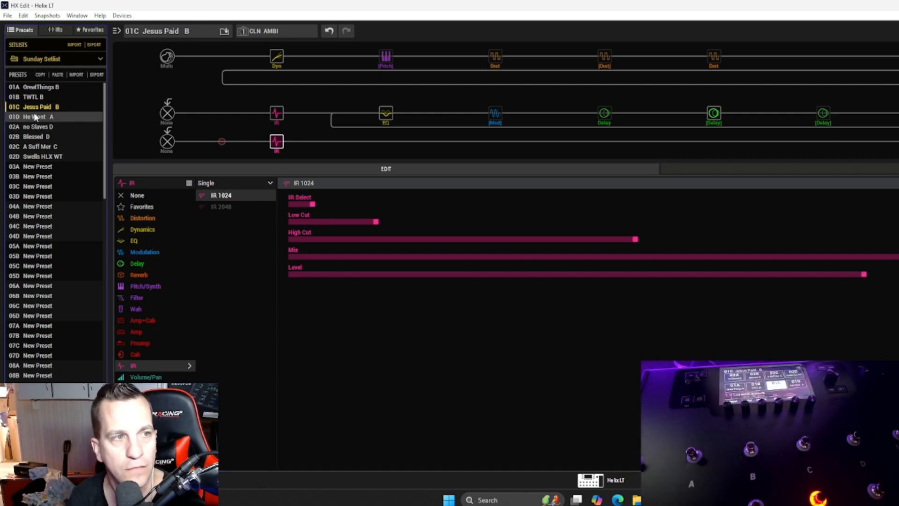
click(707, 271)
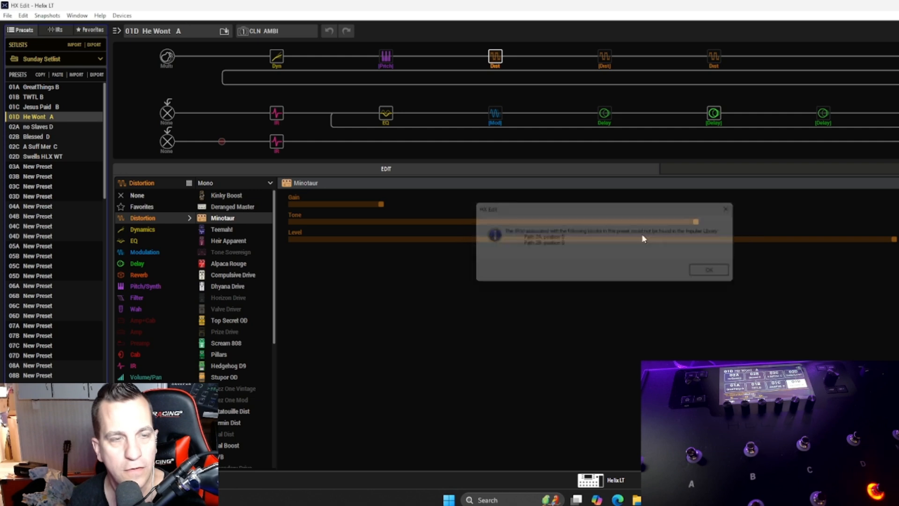
click(276, 113)
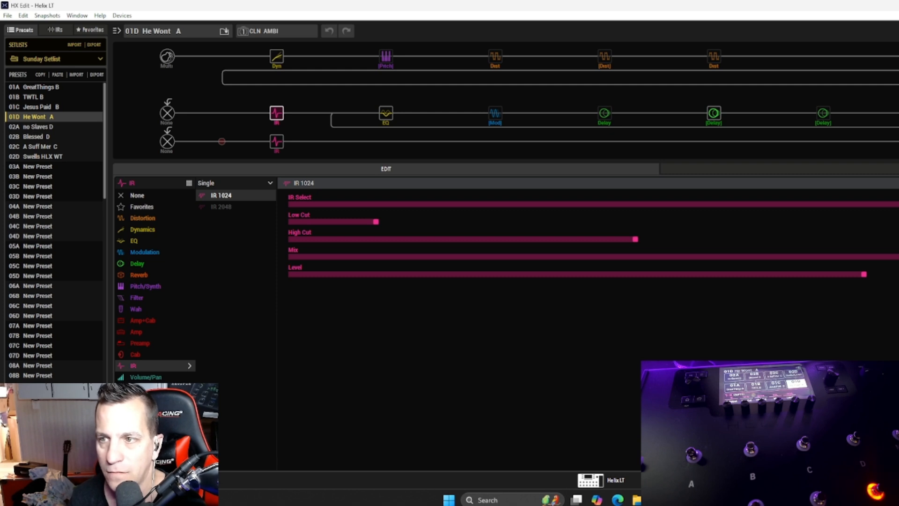
click(280, 144)
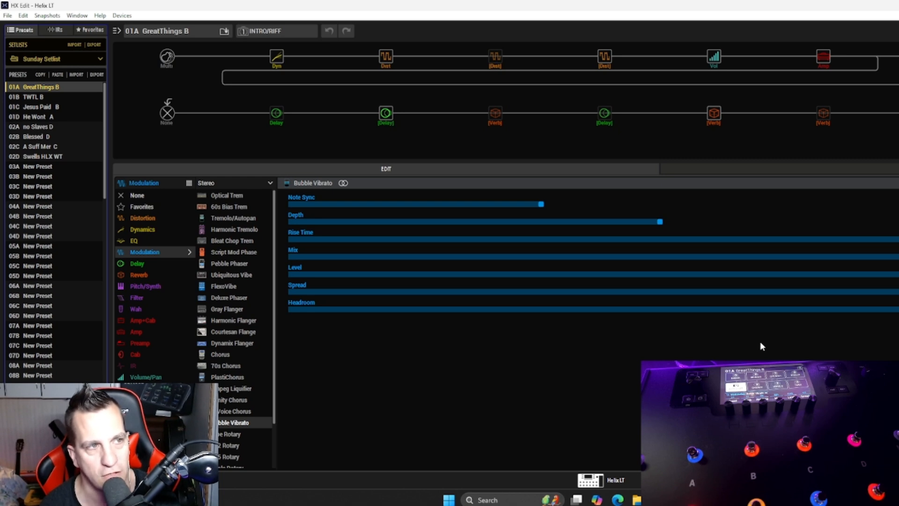
Step: Rename the Sunday Setlist as "Special Events" and open the list of setlists
click(62, 60)
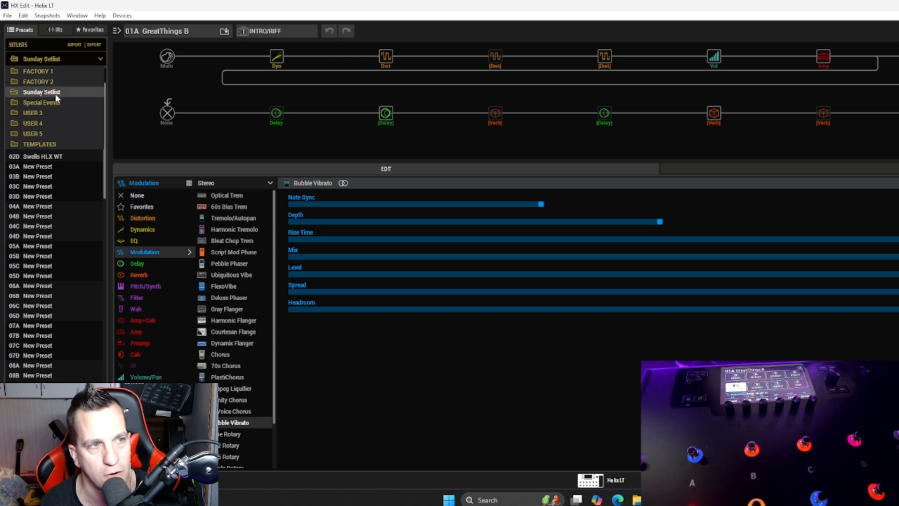
click(55, 92)
click(50, 60)
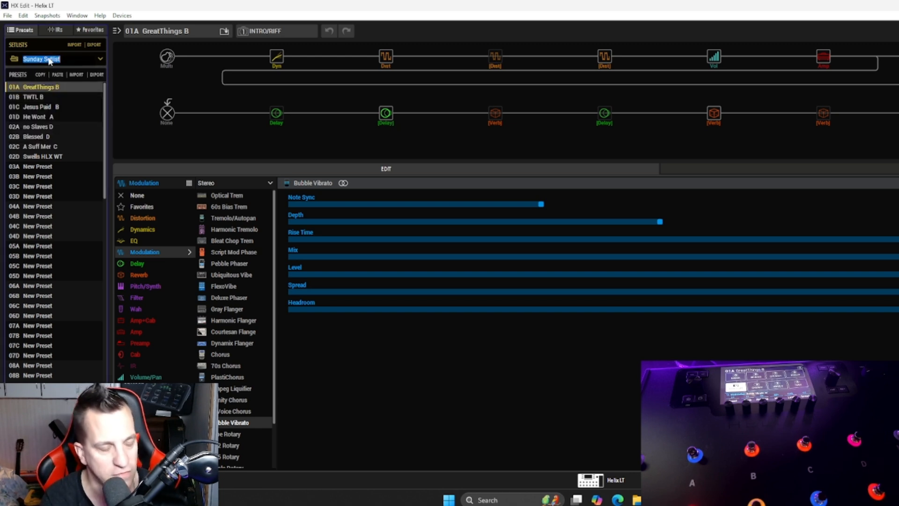
text(Spe)
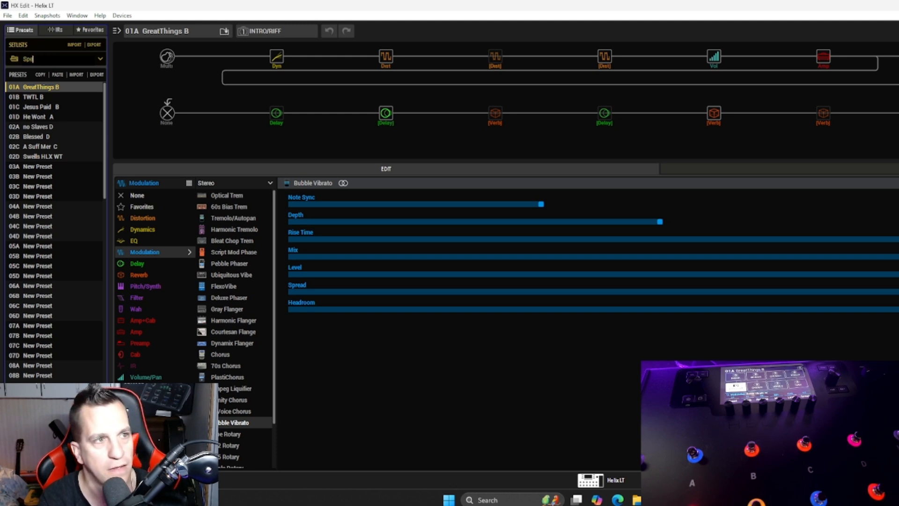
text(cial Events)
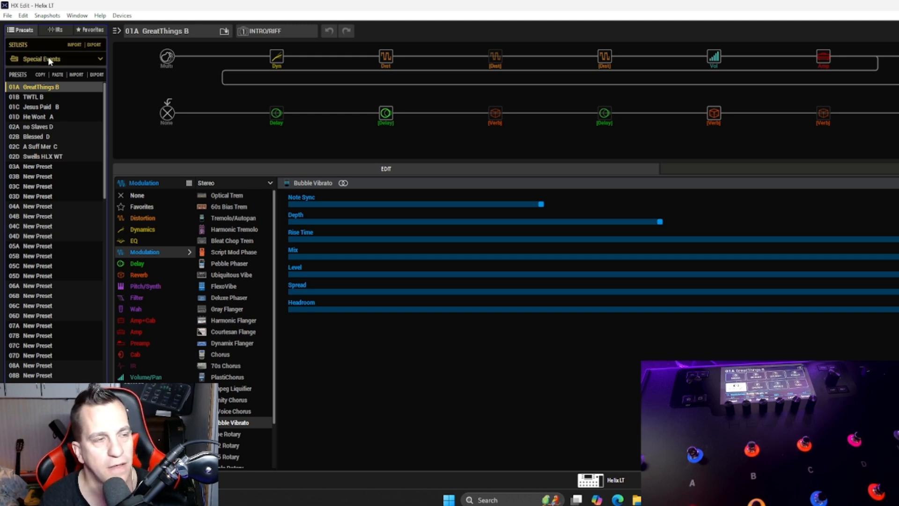
click(49, 60)
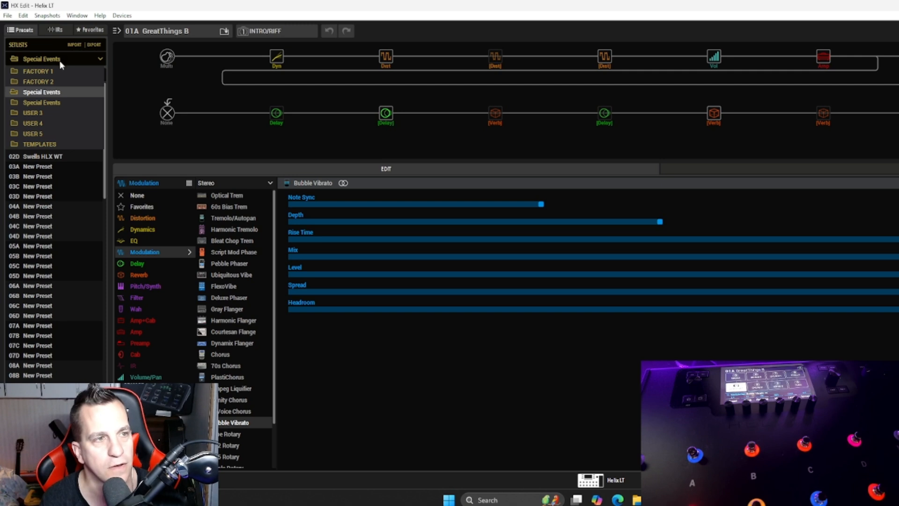
Step: Switch to the second, empty setlist named Special Events and rename it "Sunday Setlist"
click(58, 107)
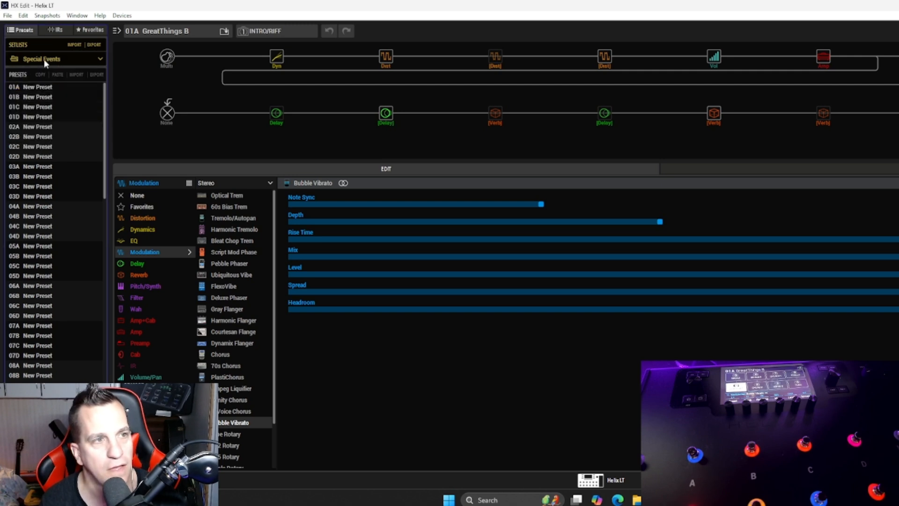
text(Su)
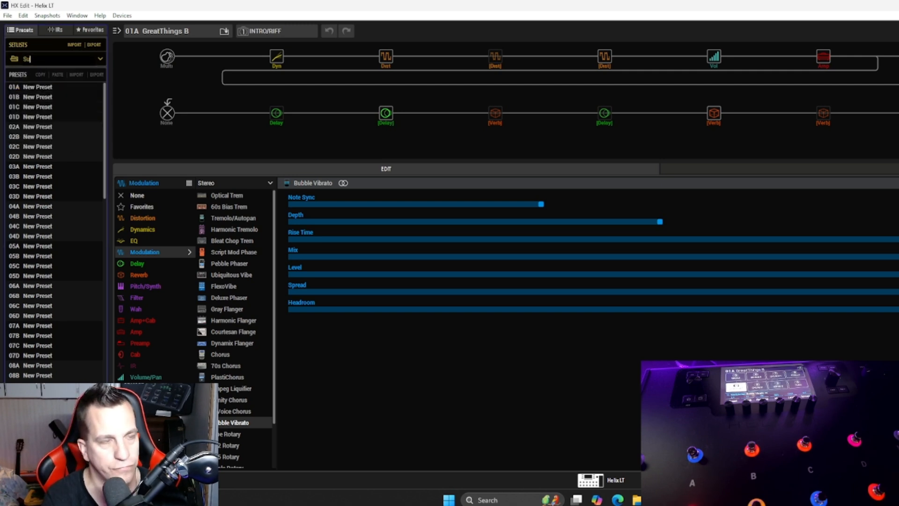
text(nday Setlist)
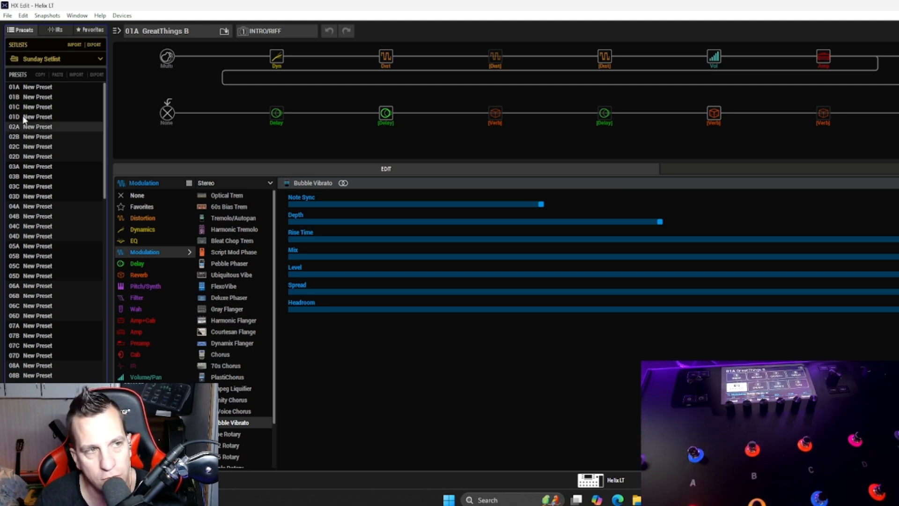
Step: Switch to the USER 3 setlist and select preset slot 01A
click(39, 59)
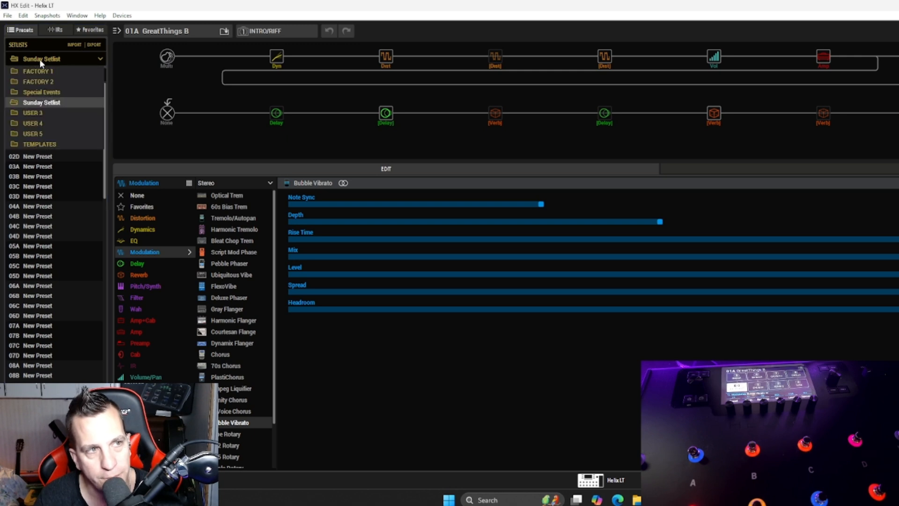
click(47, 113)
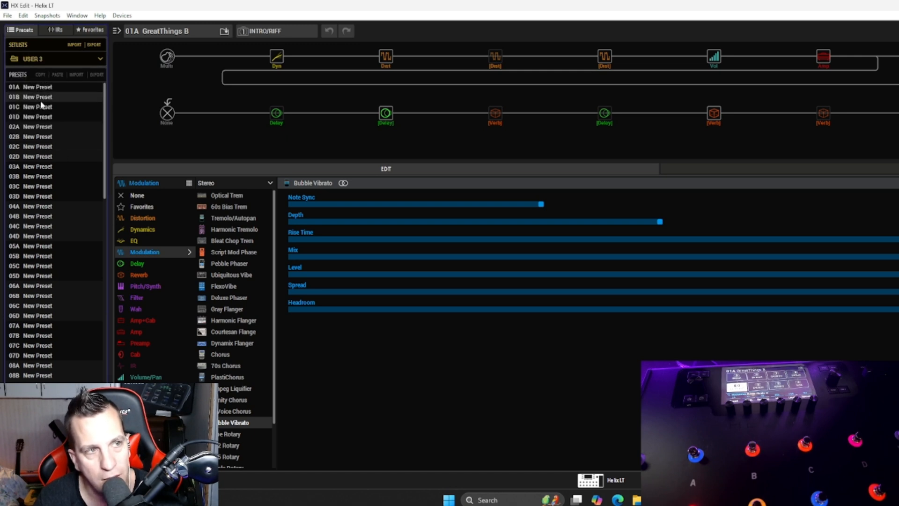
click(45, 88)
Step: Switch to File Explorer, open the Helix folder on New Volume (D:), and search it for "Pad"
click(638, 500)
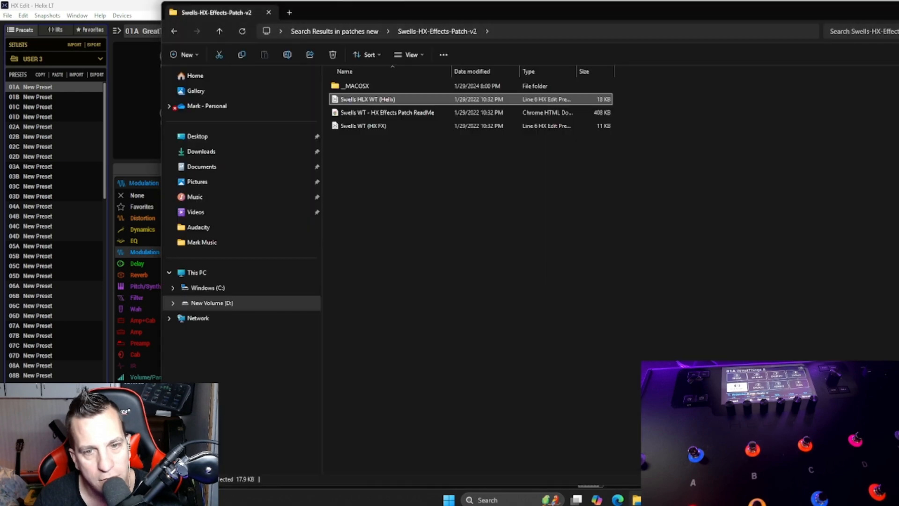
click(312, 31)
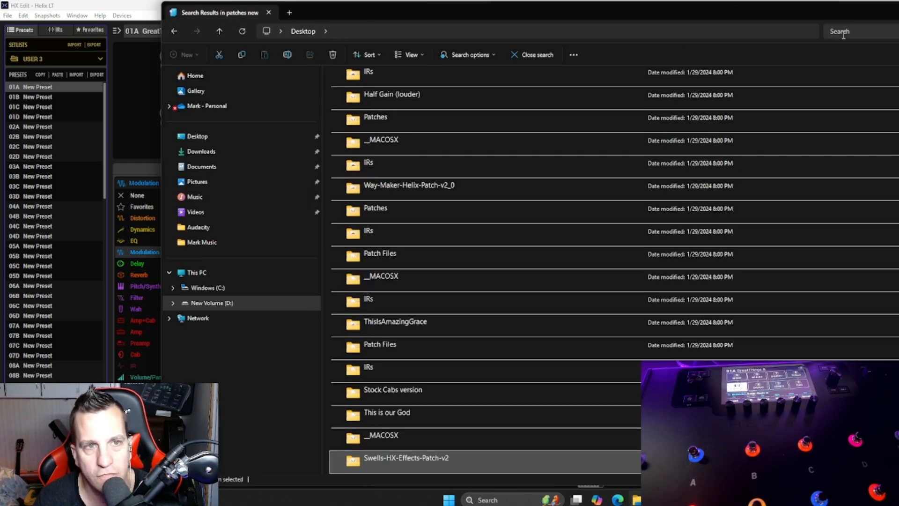
click(858, 33)
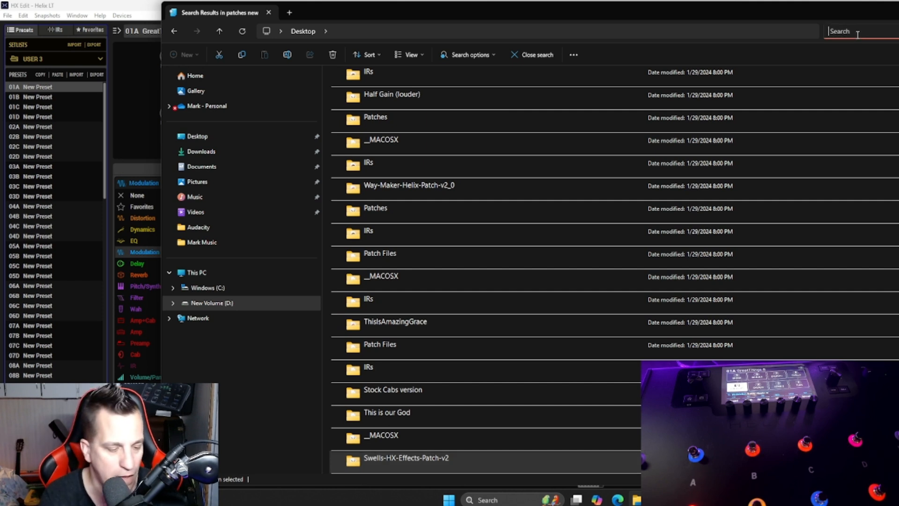
click(202, 303)
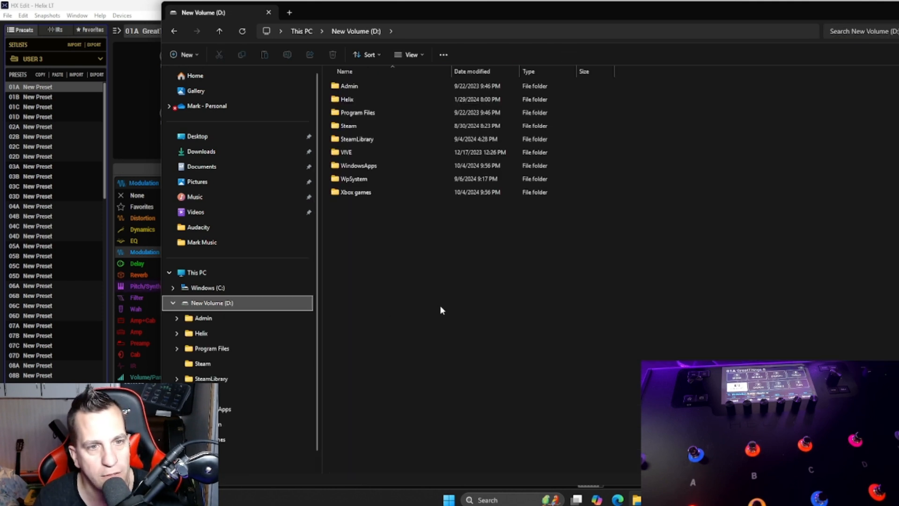
double_click(409, 102)
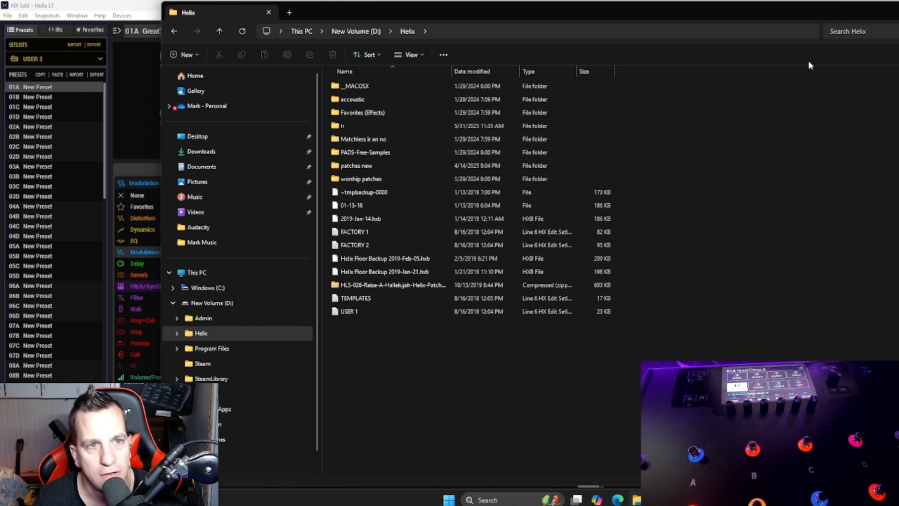
key(ctrl+f)
text(Pad)
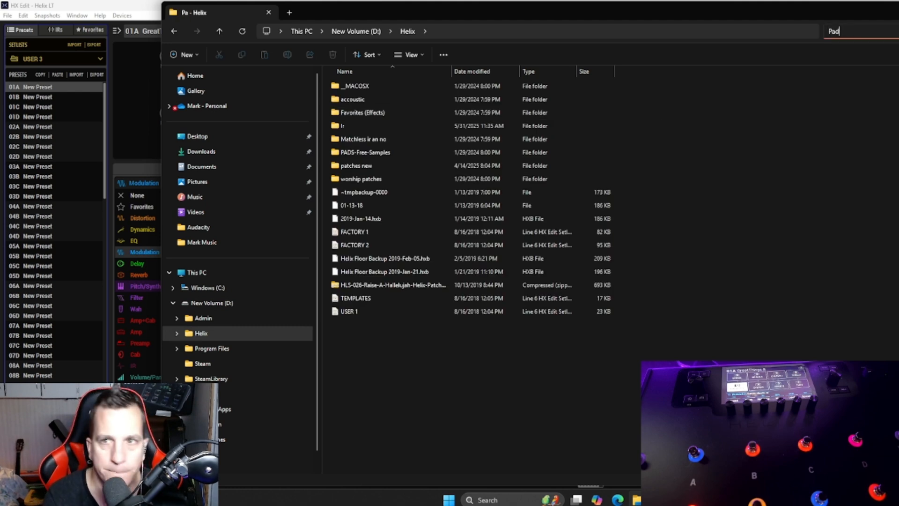
key(Return)
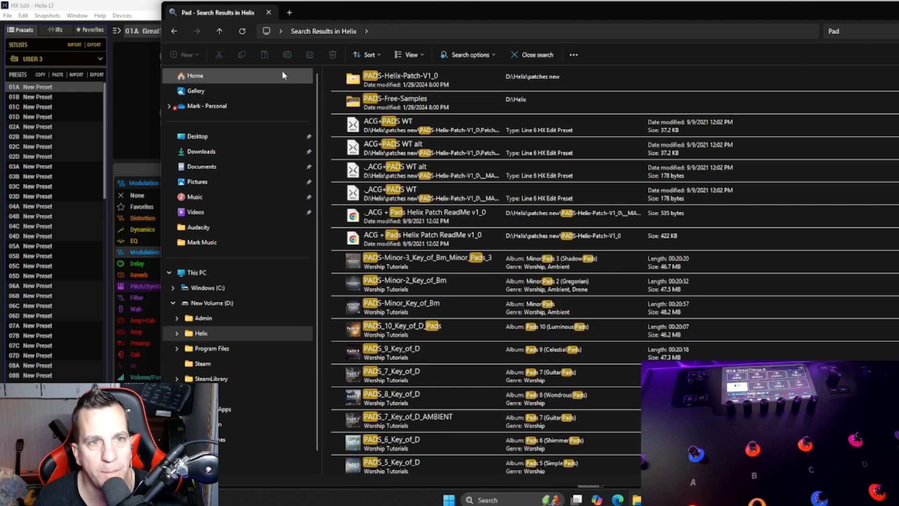
Step: Open the Patches folder inside PADS-Helix-Patch-V1_0 and select the ACG+PADS WT preset file
double_click(423, 87)
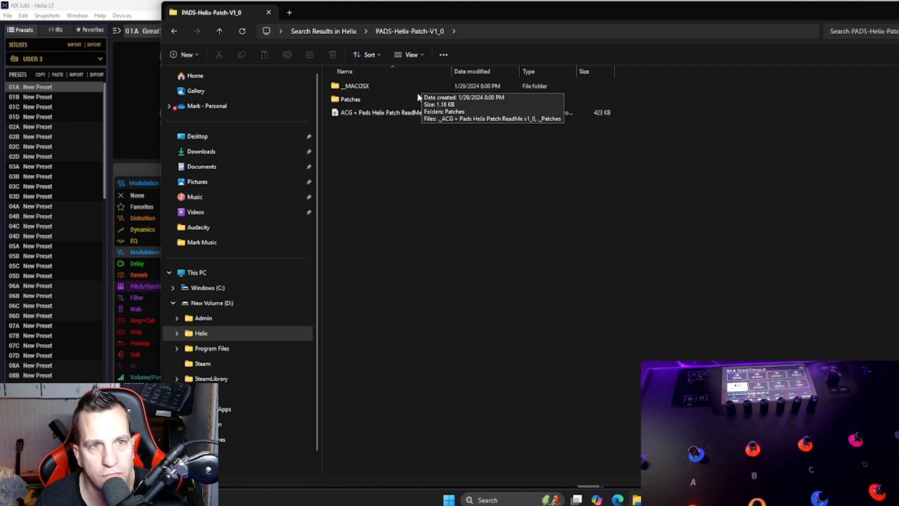
click(405, 97)
double_click(405, 97)
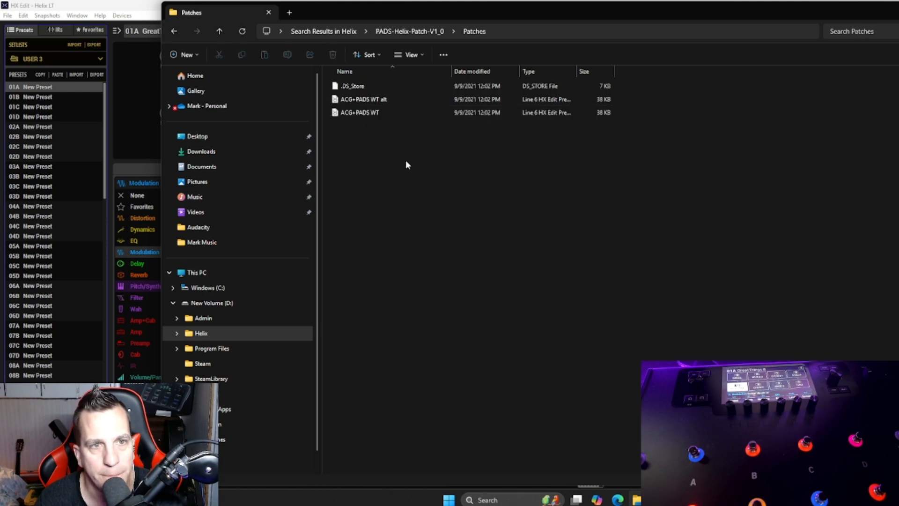
click(377, 113)
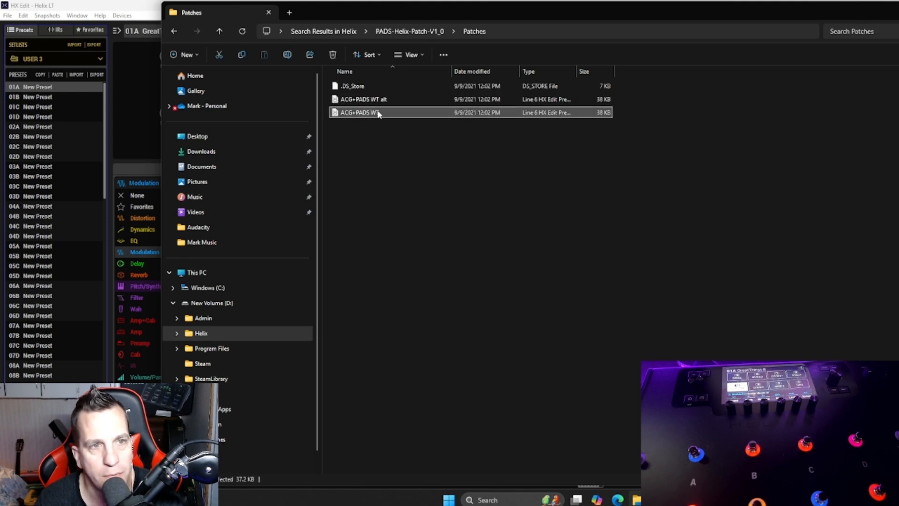
Step: Load slot 01A of USER 3 in HX Edit and overwrite it with the ACG+PADS WT preset file
drag(377, 113, 50, 88)
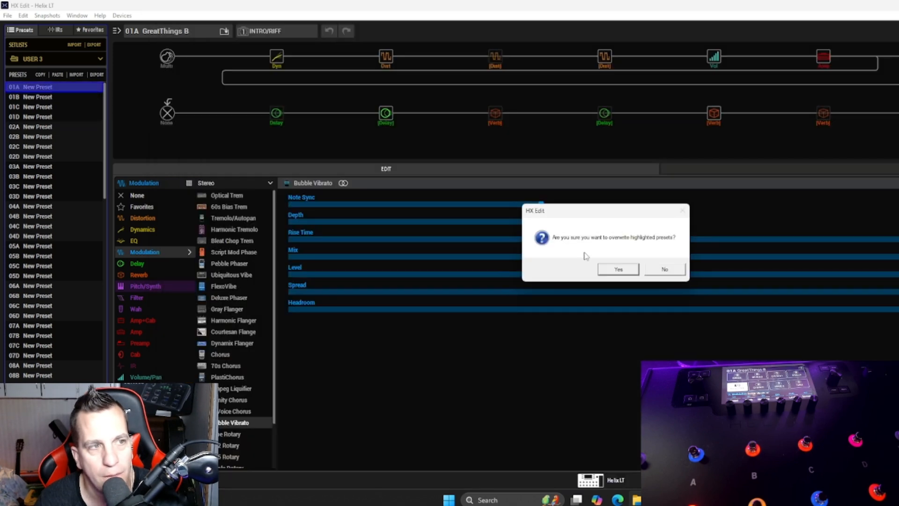
click(663, 272)
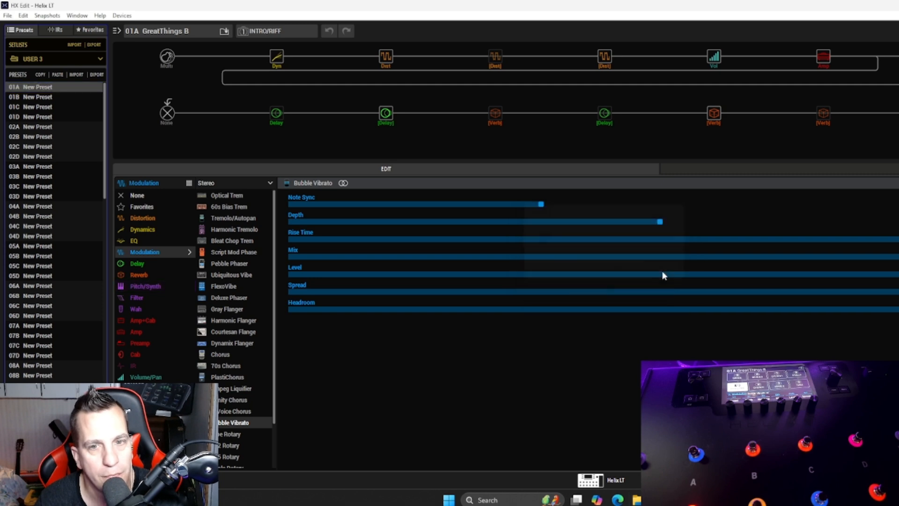
click(22, 88)
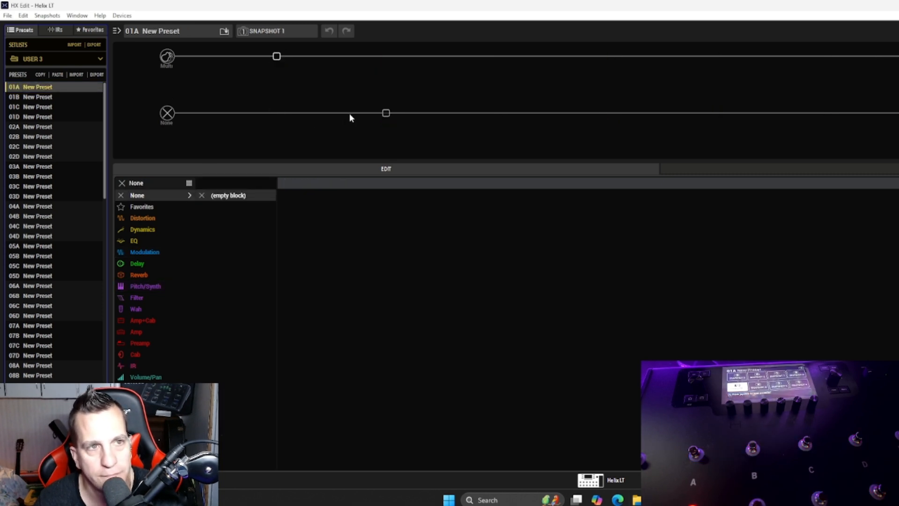
click(636, 499)
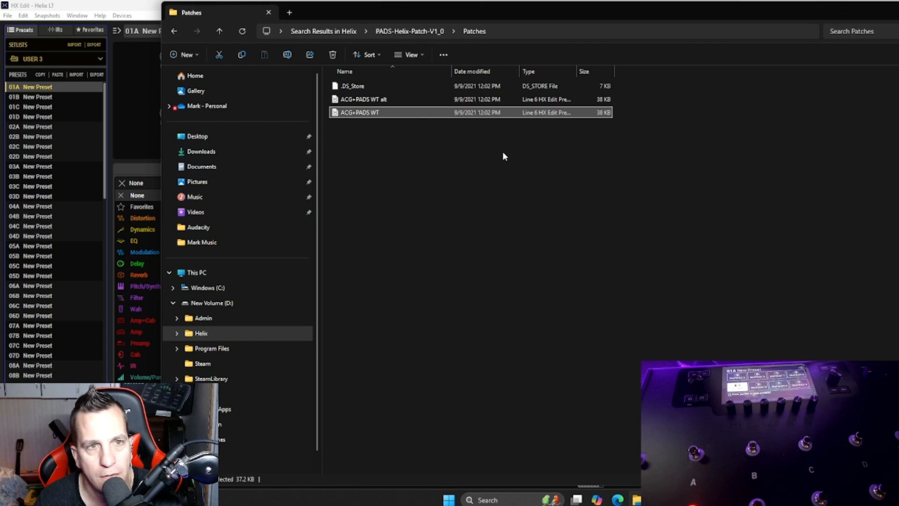
drag(413, 112, 69, 87)
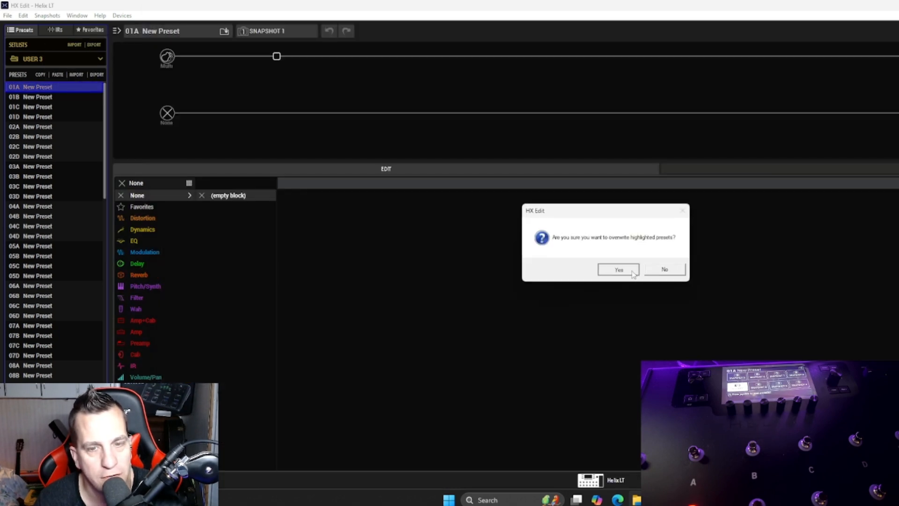
click(617, 269)
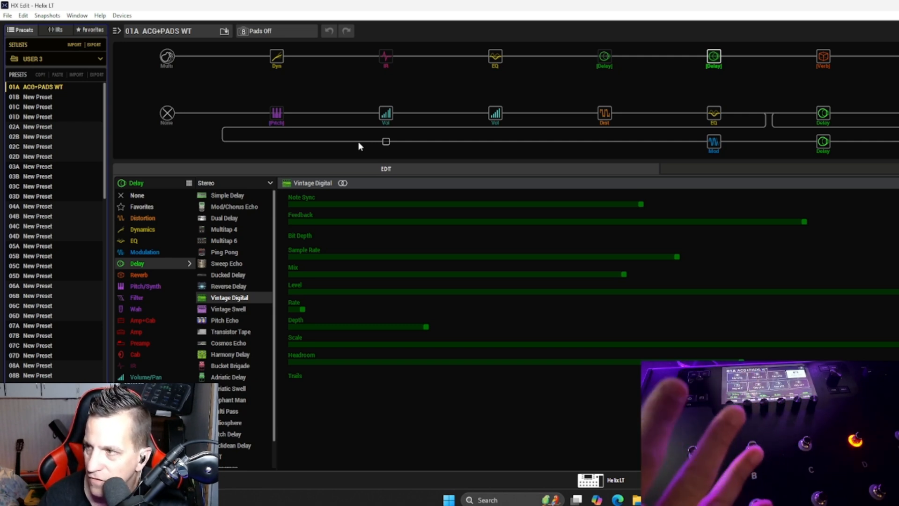
Step: Load slot 01B of USER 3 and overwrite it with the ACG+PADS WT alt preset file from the Patches folder
click(51, 97)
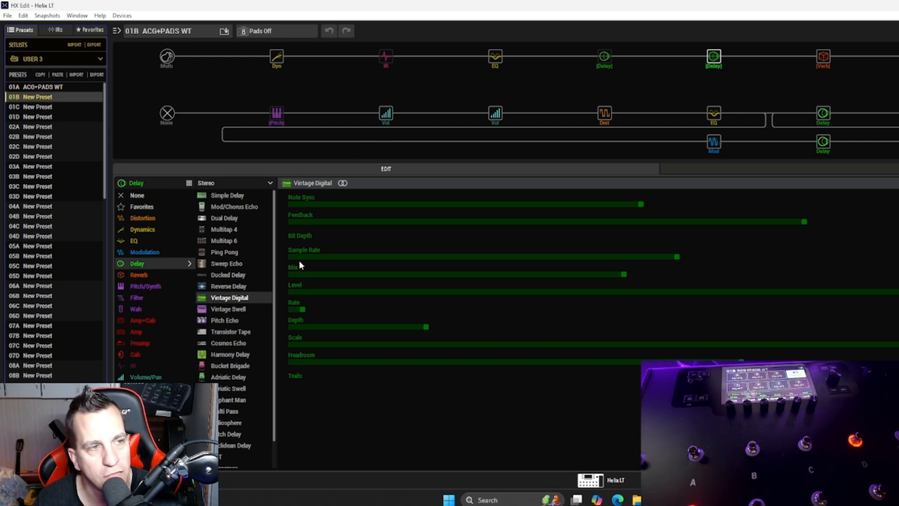
click(636, 499)
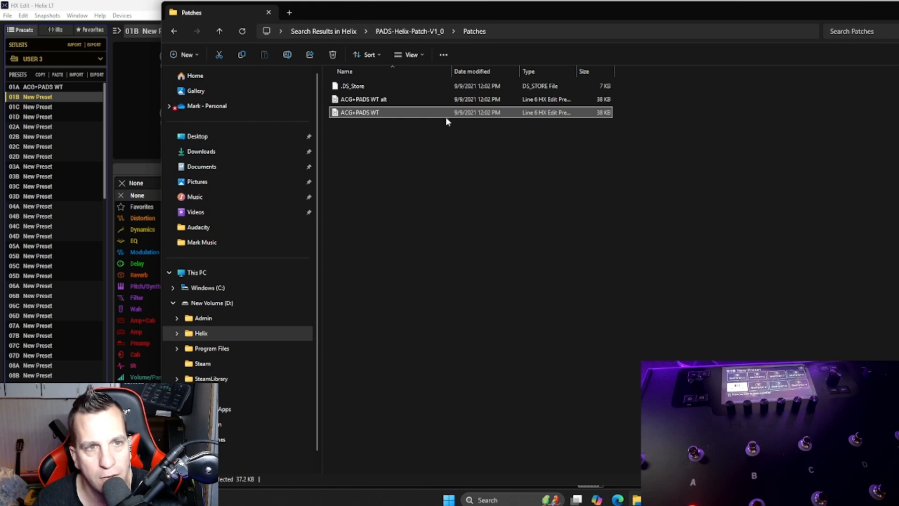
double_click(420, 99)
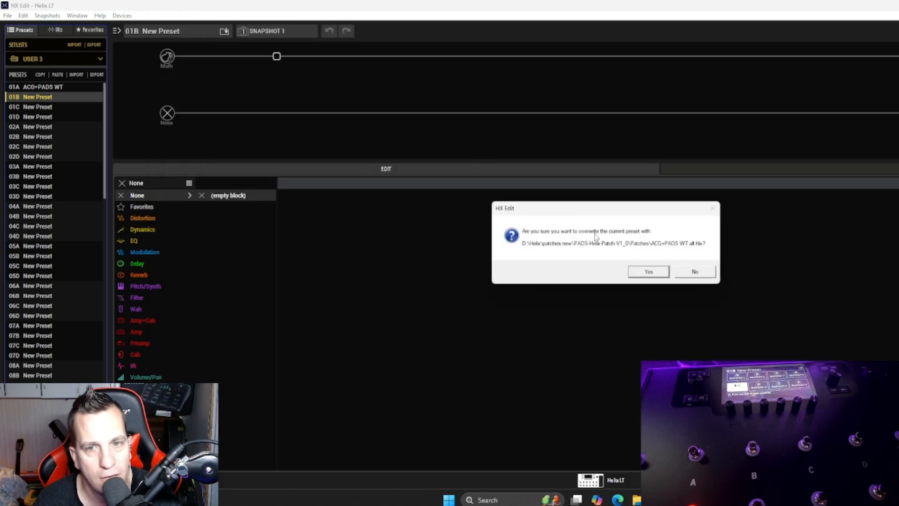
click(694, 271)
key(alt+Tab)
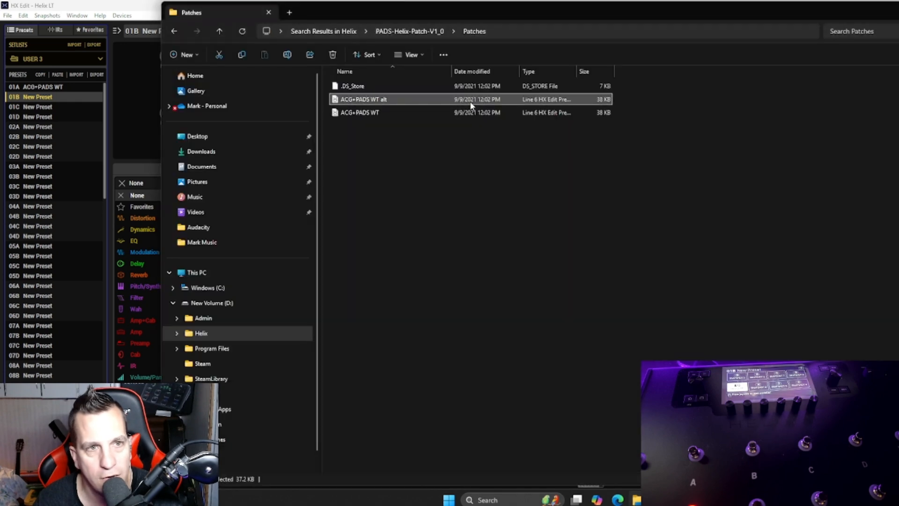
drag(471, 106, 56, 97)
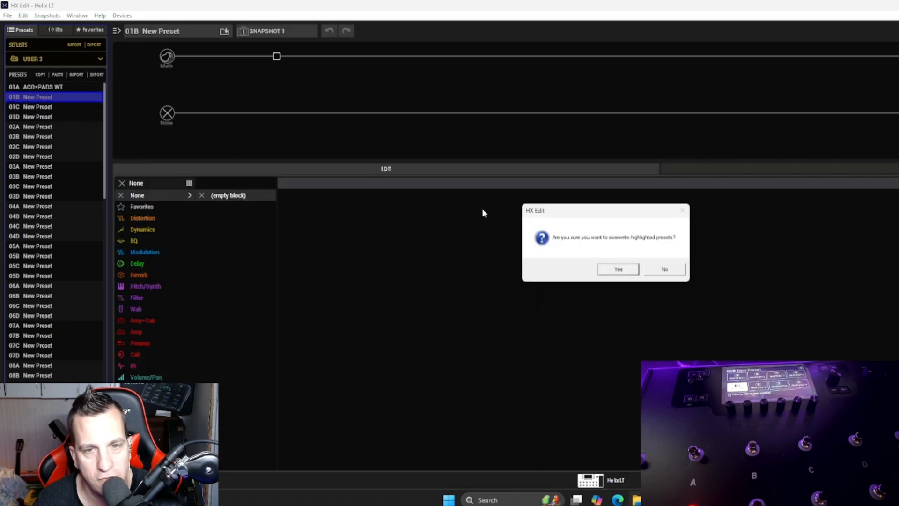
click(605, 269)
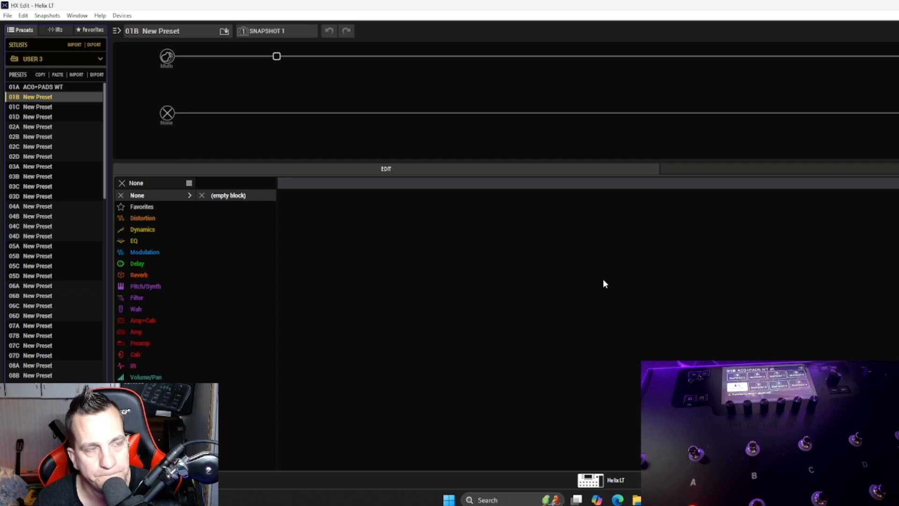